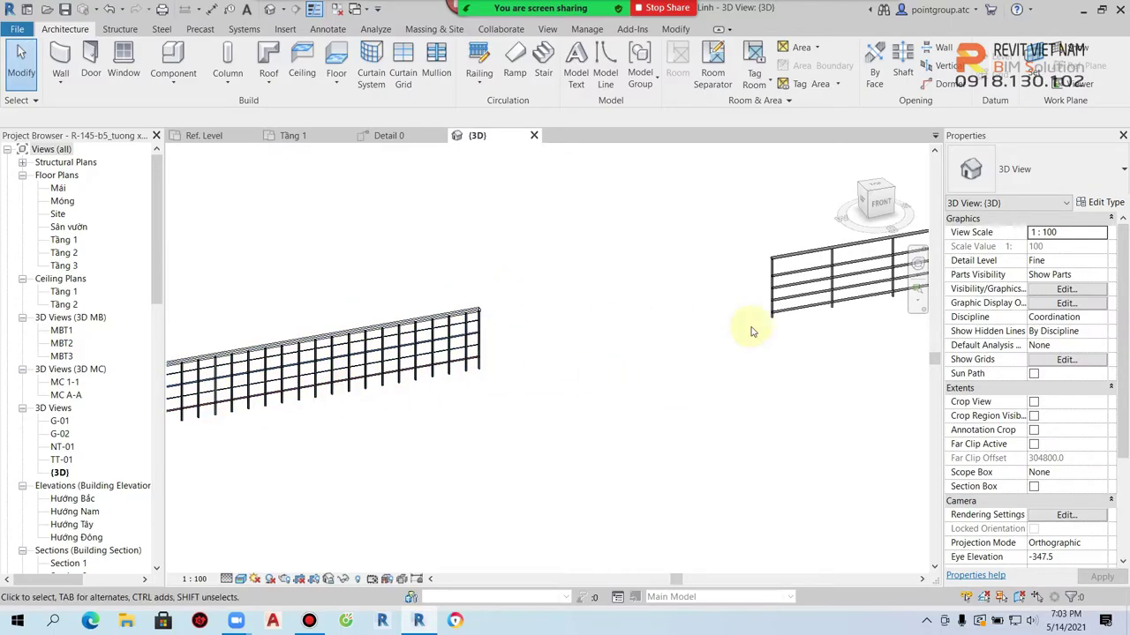
Step: Zoom in on the 3D view and select the RL1-1000 railing
{"action": "scroll", "coordinate": [431, 413], "scroll_direction": "up", "scroll_amount": 2}
{"action": "scroll", "coordinate": [583, 391], "scroll_direction": "up", "scroll_amount": 2}
{"action": "scroll", "coordinate": [582, 391], "scroll_direction": "up", "scroll_amount": 1}
{"action": "scroll", "coordinate": [776, 481], "scroll_direction": "up", "scroll_amount": 1}
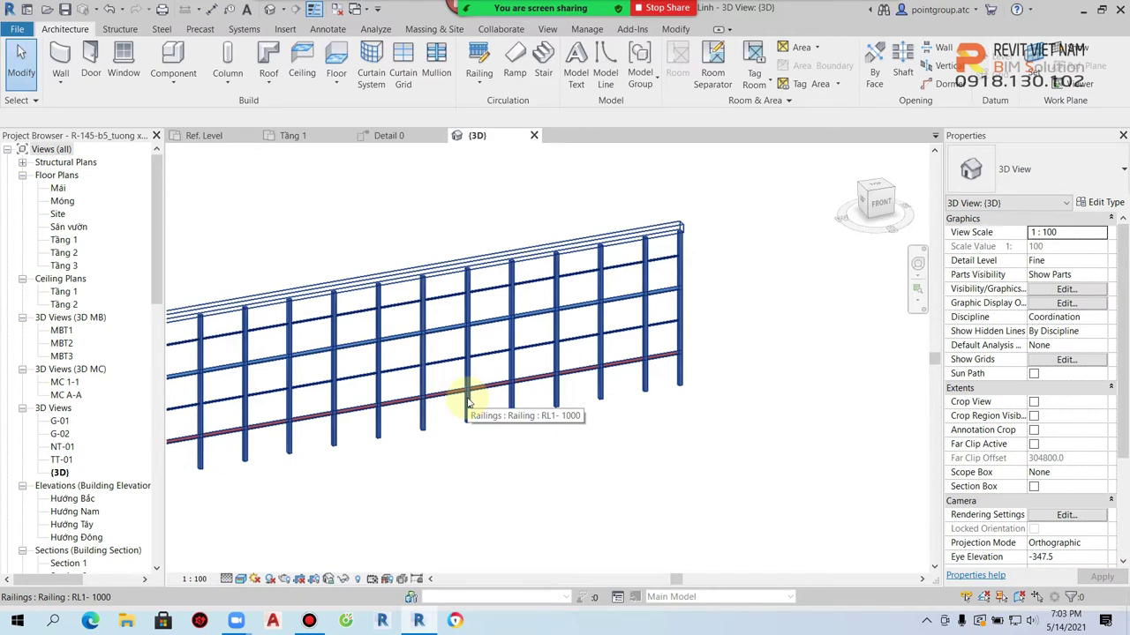
{"action": "scroll", "coordinate": [472, 399], "scroll_direction": "down", "scroll_amount": 1}
{"action": "scroll", "coordinate": [494, 411], "scroll_direction": "down", "scroll_amount": 3}
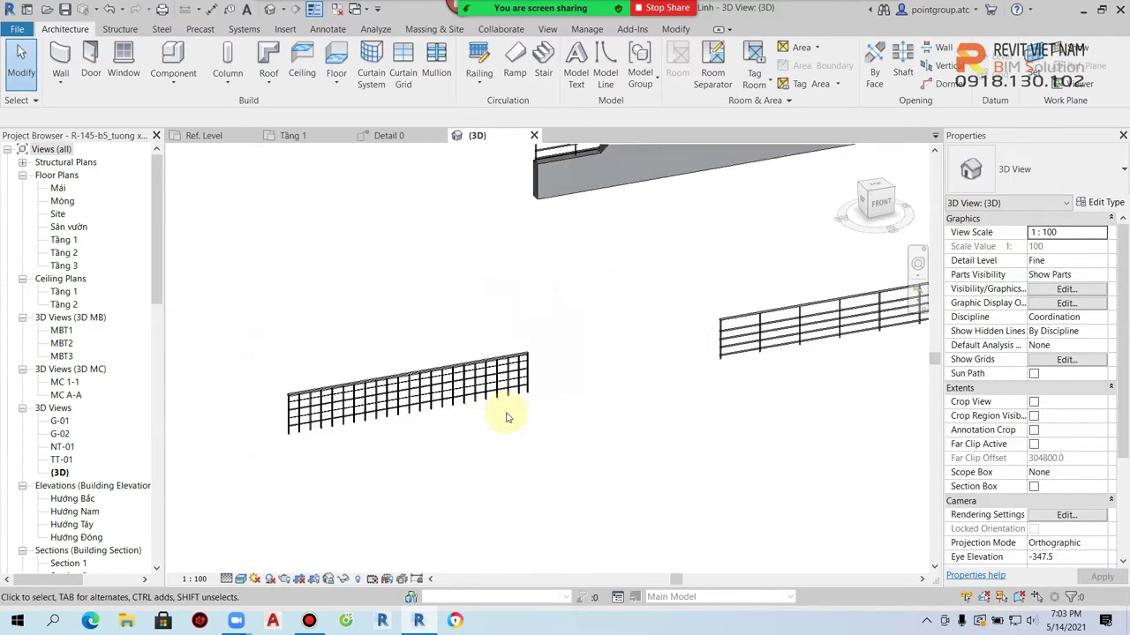
{"action": "scroll", "coordinate": [503, 406], "scroll_direction": "up", "scroll_amount": 1}
{"action": "scroll", "coordinate": [484, 410], "scroll_direction": "up", "scroll_amount": 1}
{"action": "scroll", "coordinate": [477, 405], "scroll_direction": "up", "scroll_amount": 1}
{"action": "left_click", "coordinate": [474, 402]}
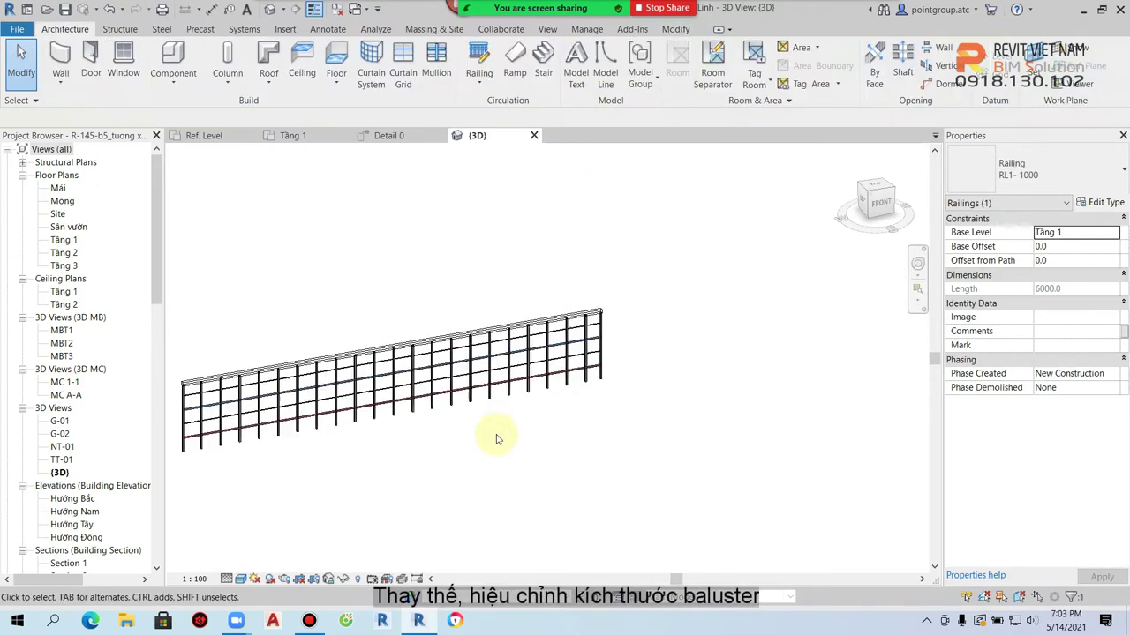
Step: Keep the 20mm square regular baluster and set its distance from previous to 100
{"action": "left_click", "coordinate": [517, 383]}
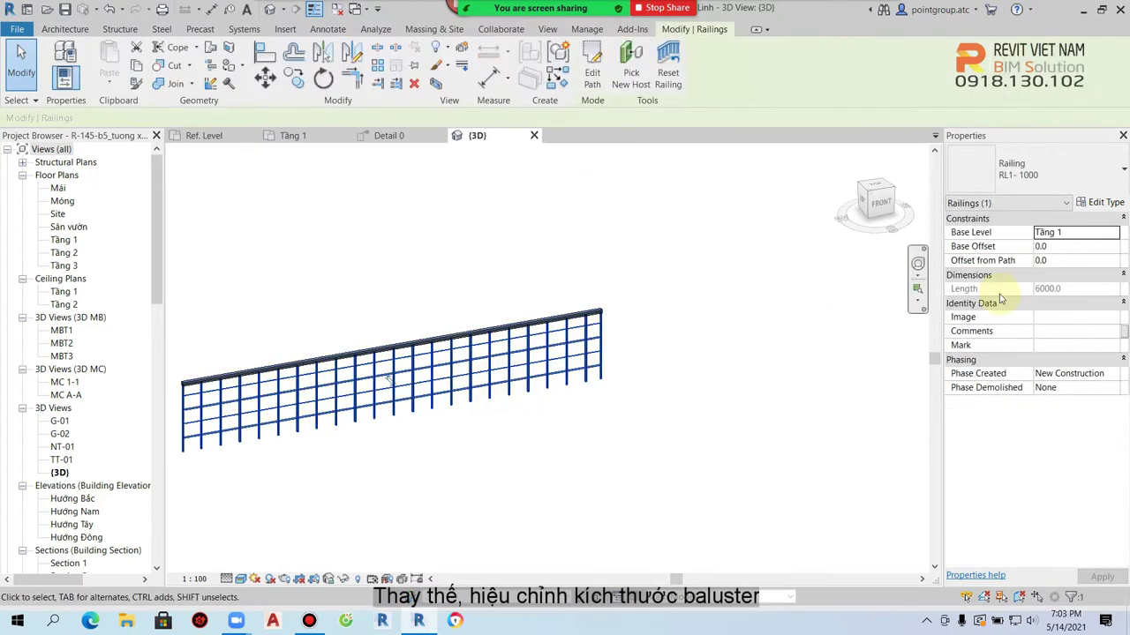
{"action": "left_click", "coordinate": [1104, 202]}
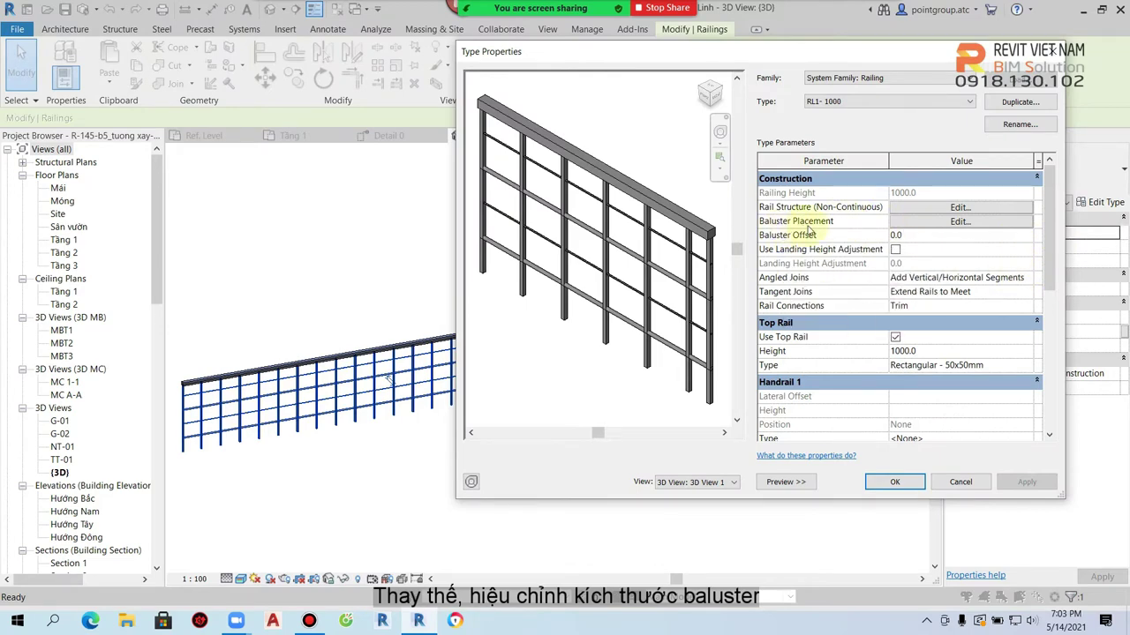
{"action": "left_click", "coordinate": [891, 221]}
{"action": "left_click_drag", "start_coordinate": [828, 55], "coordinate": [687, 49]}
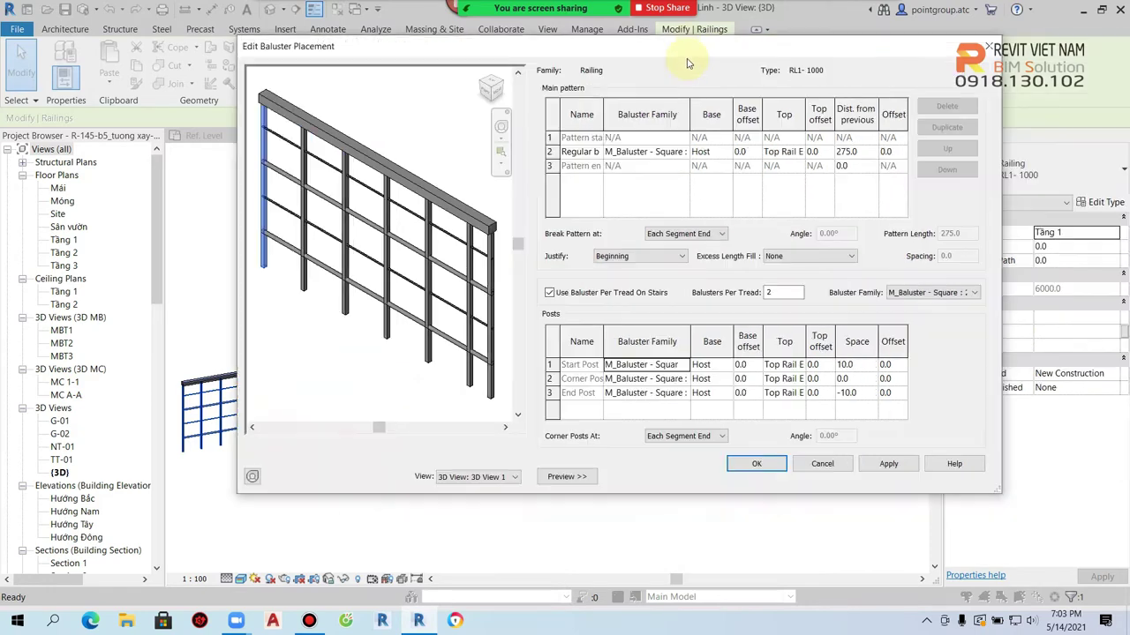
{"action": "mouse_move", "coordinate": [804, 113]}
{"action": "left_mouse_down"}
{"action": "mouse_move", "coordinate": [1001, 131]}
{"action": "mouse_move", "coordinate": [1060, 160]}
{"action": "left_mouse_up"}
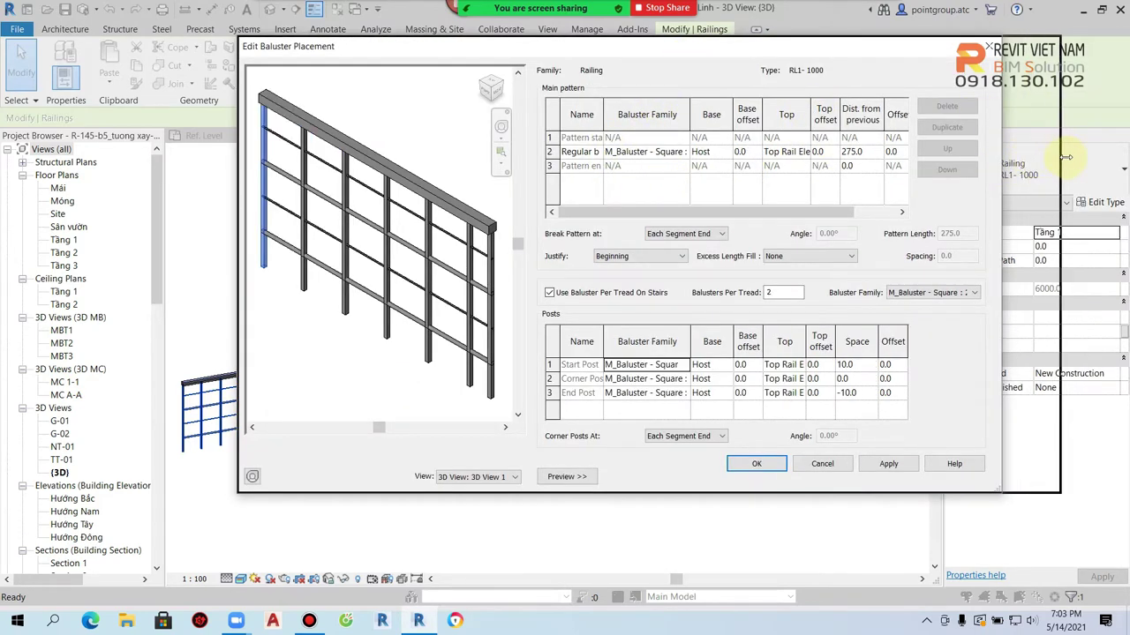
{"action": "left_click", "coordinate": [706, 159]}
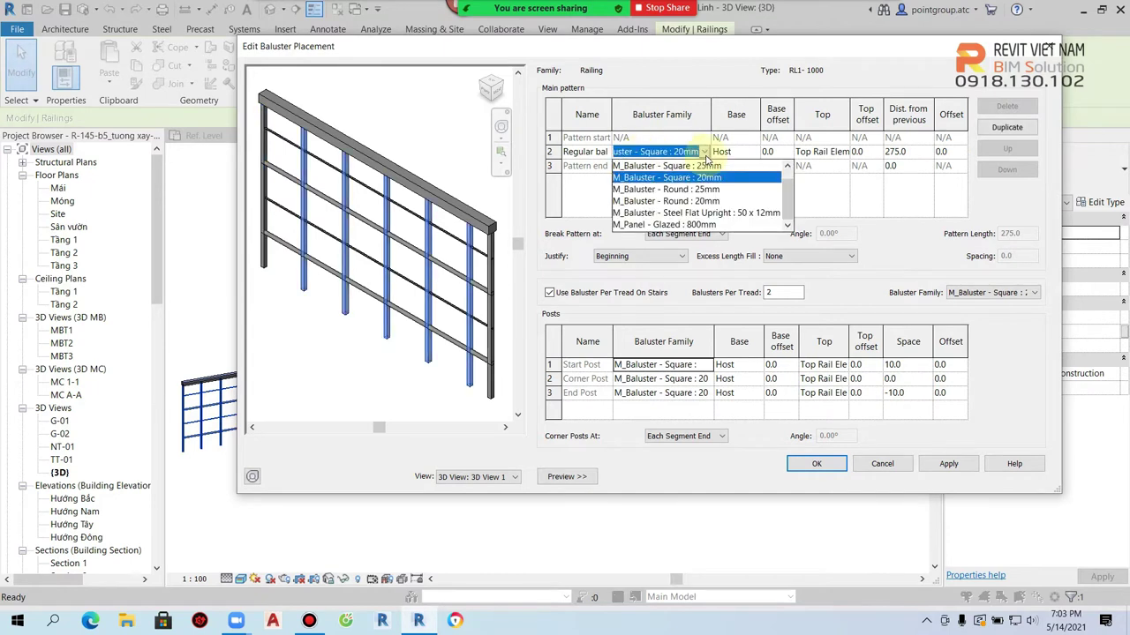
{"action": "left_click", "coordinate": [692, 180]}
{"action": "left_click", "coordinate": [900, 153]}
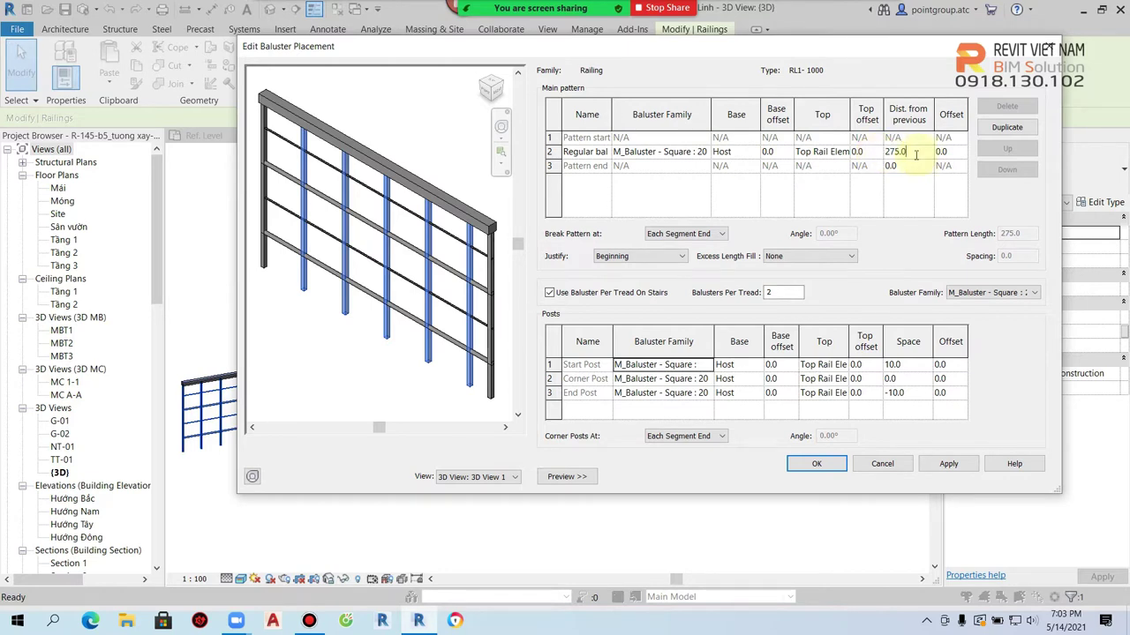
{"action": "type", "text": "100"}
{"action": "left_click", "coordinate": [942, 466]}
{"action": "left_click", "coordinate": [806, 466]}
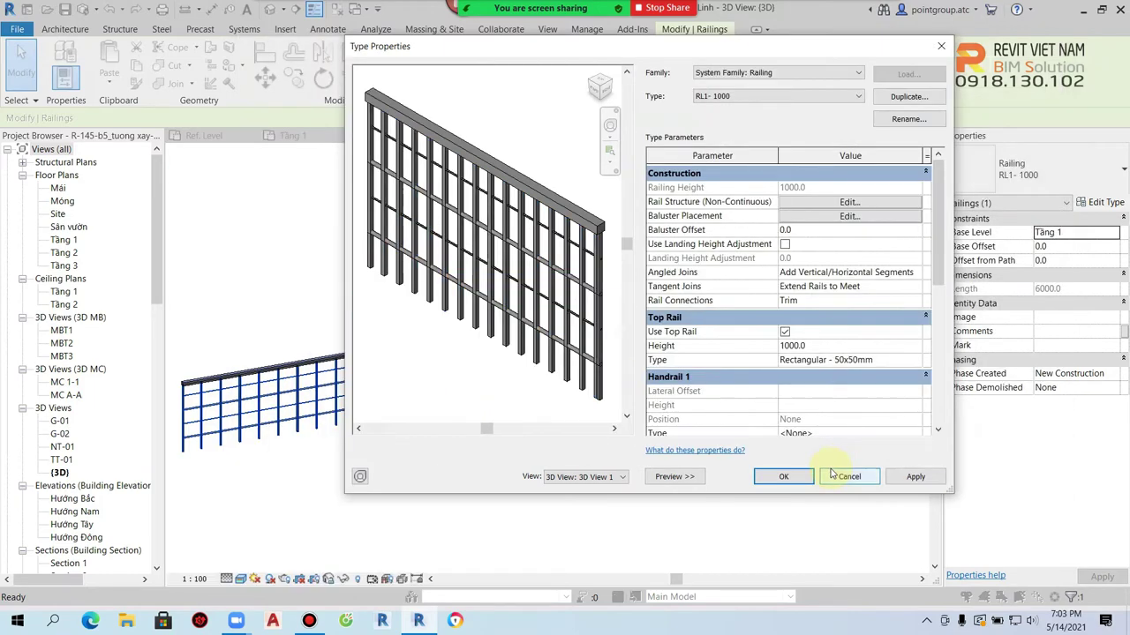
{"action": "left_click", "coordinate": [789, 474]}
Step: Reselect the railing and widen the regular baluster spacing further
{"action": "scroll", "coordinate": [542, 340], "scroll_direction": "up", "scroll_amount": 3}
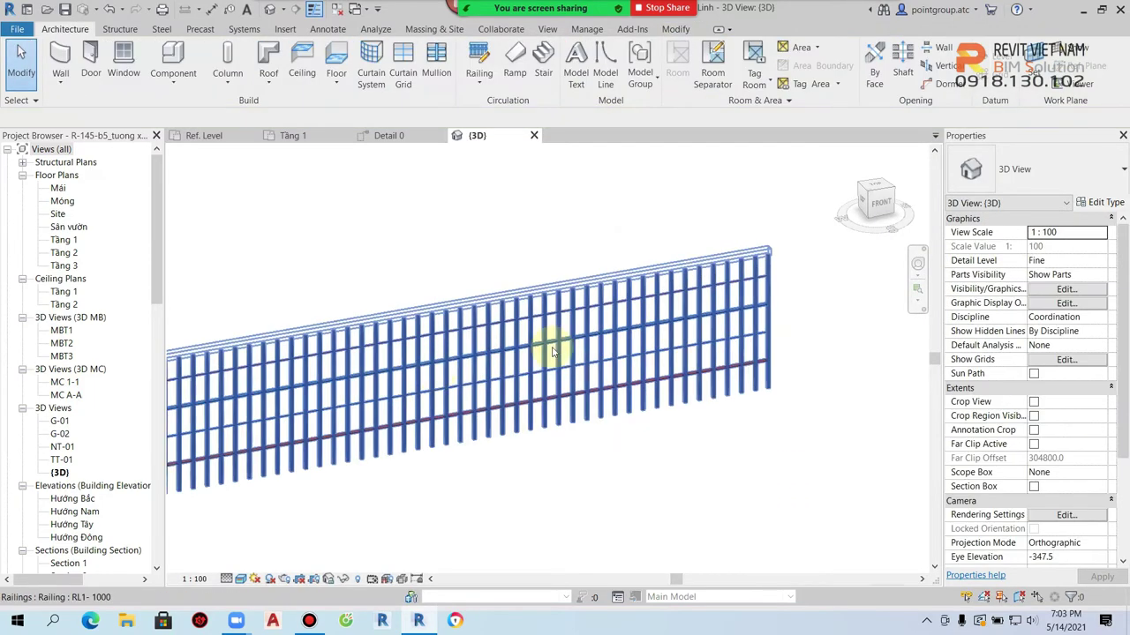
{"action": "scroll", "coordinate": [606, 455], "scroll_direction": "up", "scroll_amount": 3}
{"action": "left_click", "coordinate": [559, 372]}
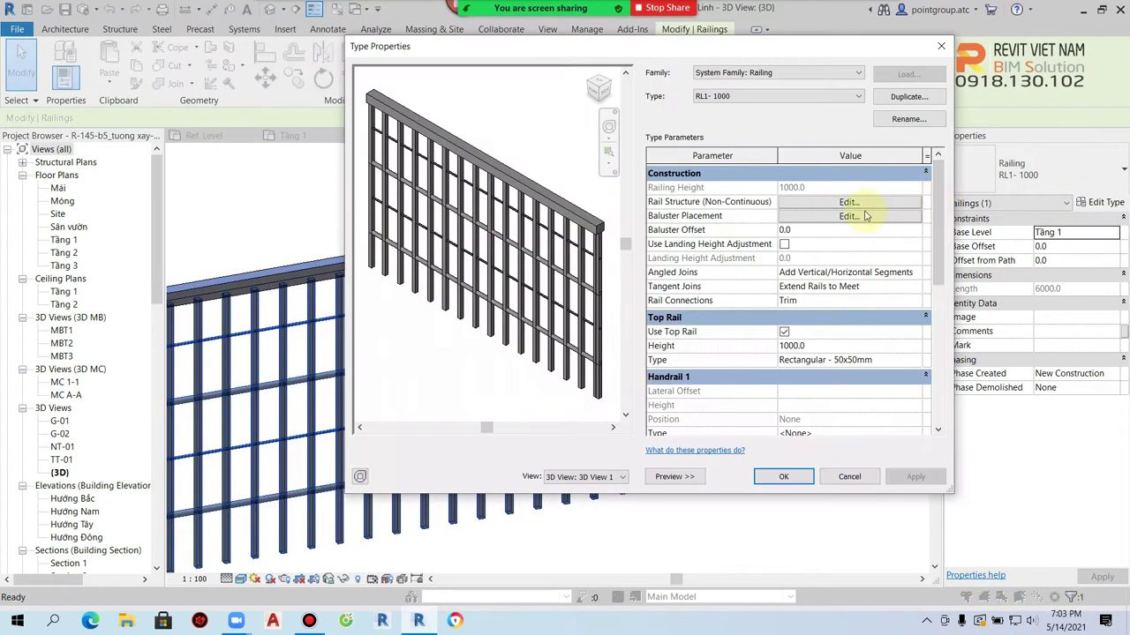
{"action": "left_click", "coordinate": [849, 216]}
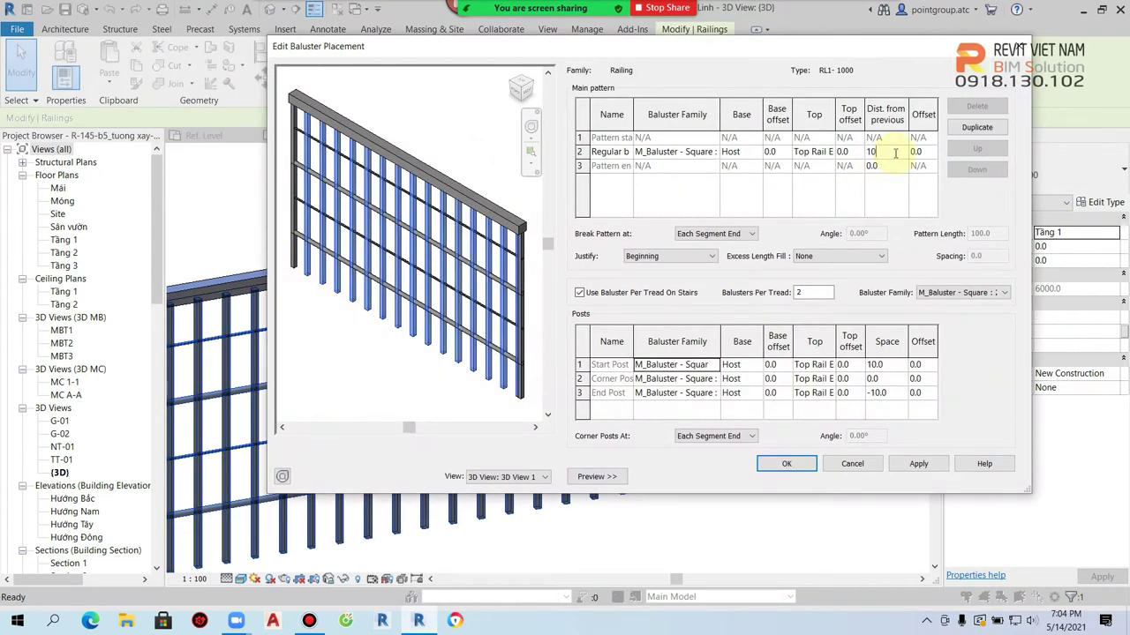
{"action": "left_click", "coordinate": [786, 462]}
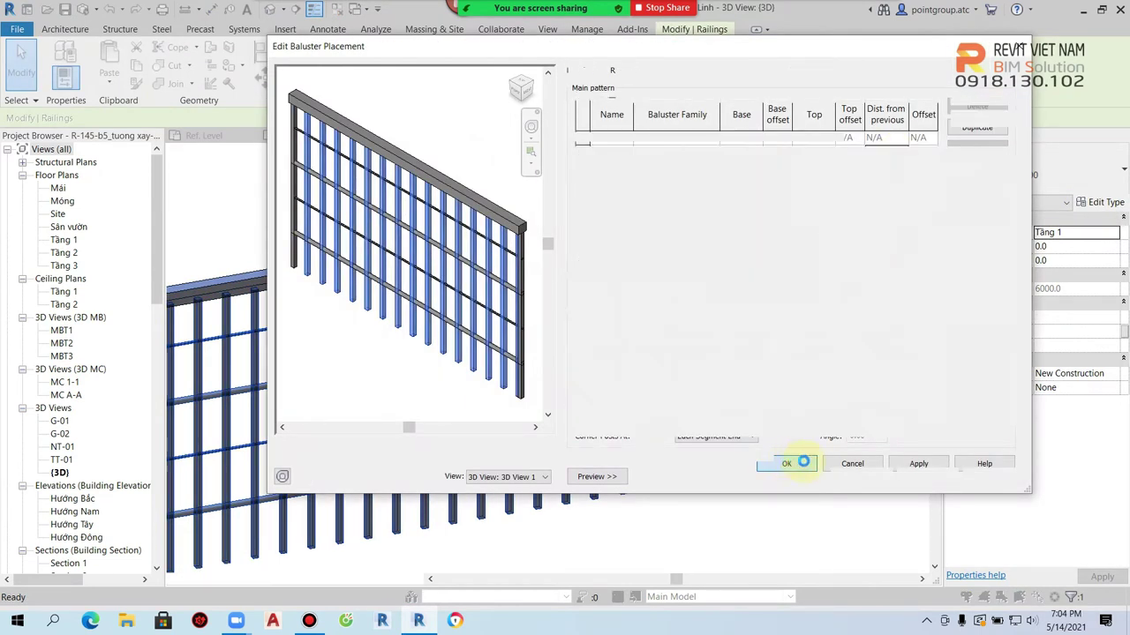
{"action": "left_click", "coordinate": [789, 471]}
{"action": "left_click", "coordinate": [706, 536]}
{"action": "scroll", "coordinate": [706, 536], "scroll_direction": "down", "scroll_amount": 5}
{"action": "scroll", "coordinate": [588, 397], "scroll_direction": "down", "scroll_amount": 3}
{"action": "scroll", "coordinate": [444, 429], "scroll_direction": "down", "scroll_amount": 2}
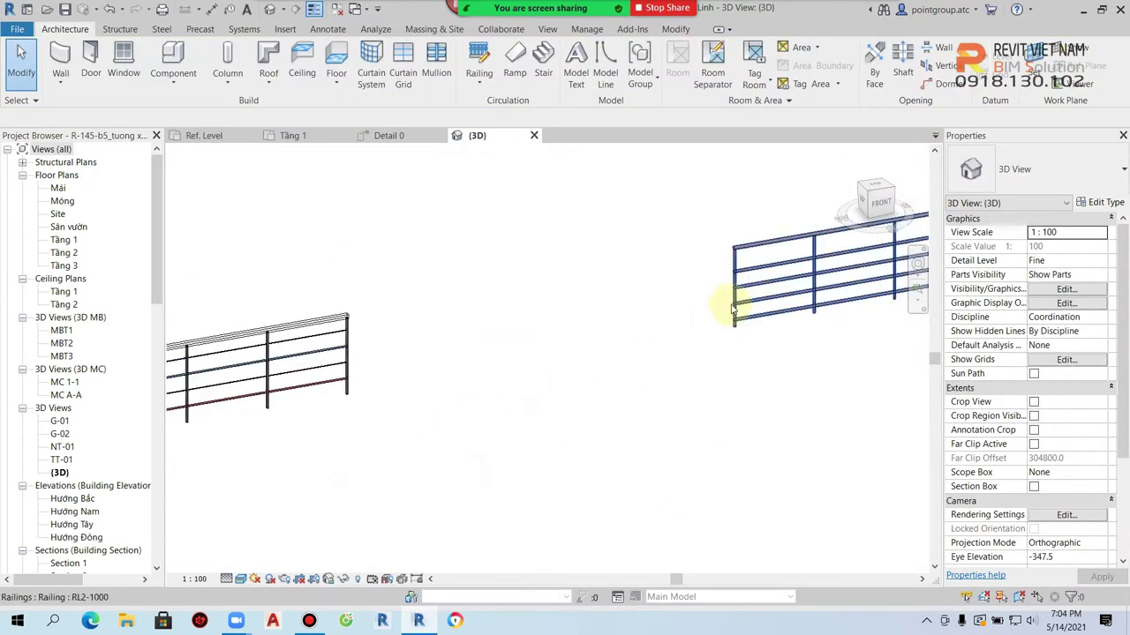
Step: Zoom in on the 3D view and select the RL1-1000 railing
{"action": "scroll", "coordinate": [671, 371], "scroll_direction": "down", "scroll_amount": 2}
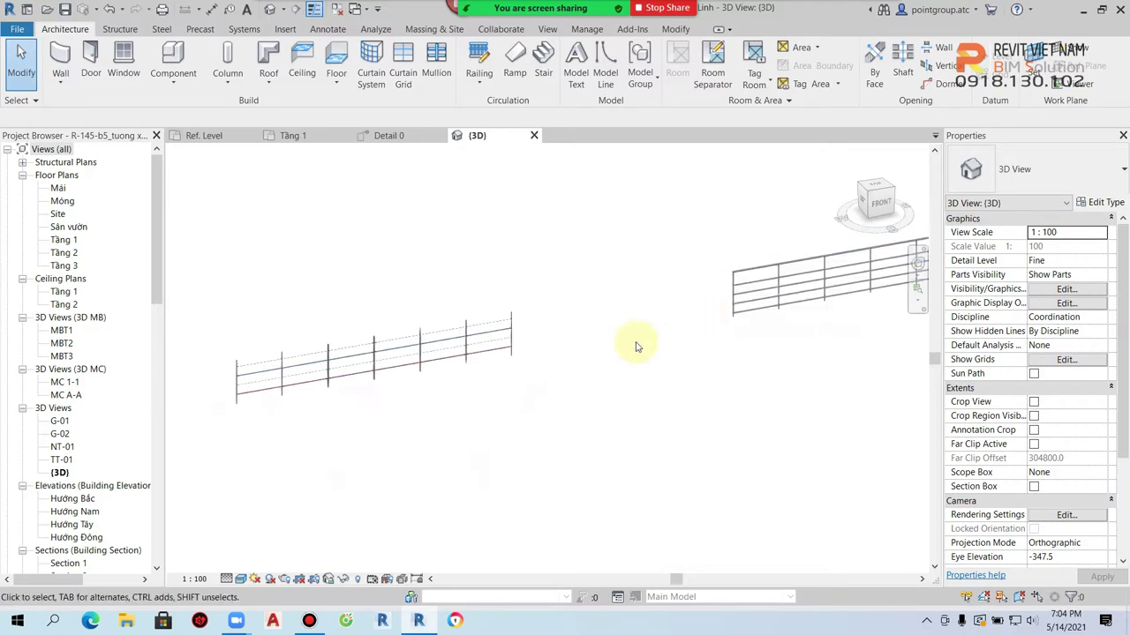
{"action": "scroll", "coordinate": [565, 371], "scroll_direction": "up", "scroll_amount": 3}
{"action": "scroll", "coordinate": [605, 309], "scroll_direction": "up", "scroll_amount": 3}
{"action": "left_click", "coordinate": [604, 309]}
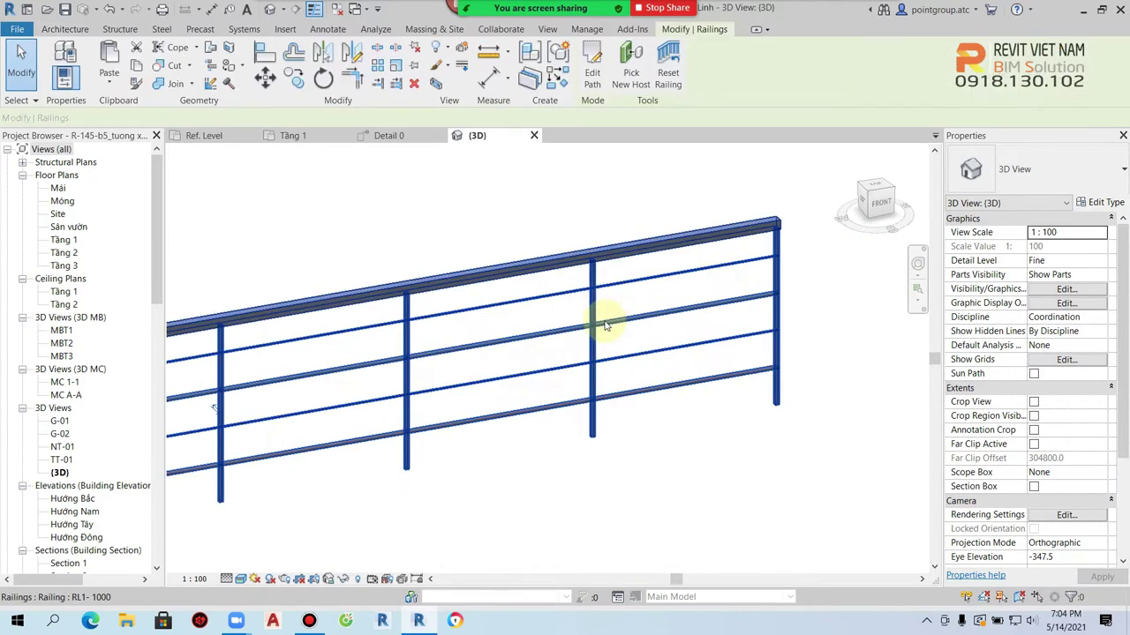
{"action": "scroll", "coordinate": [606, 319], "scroll_direction": "up", "scroll_amount": 3}
{"action": "scroll", "coordinate": [599, 220], "scroll_direction": "down", "scroll_amount": 3}
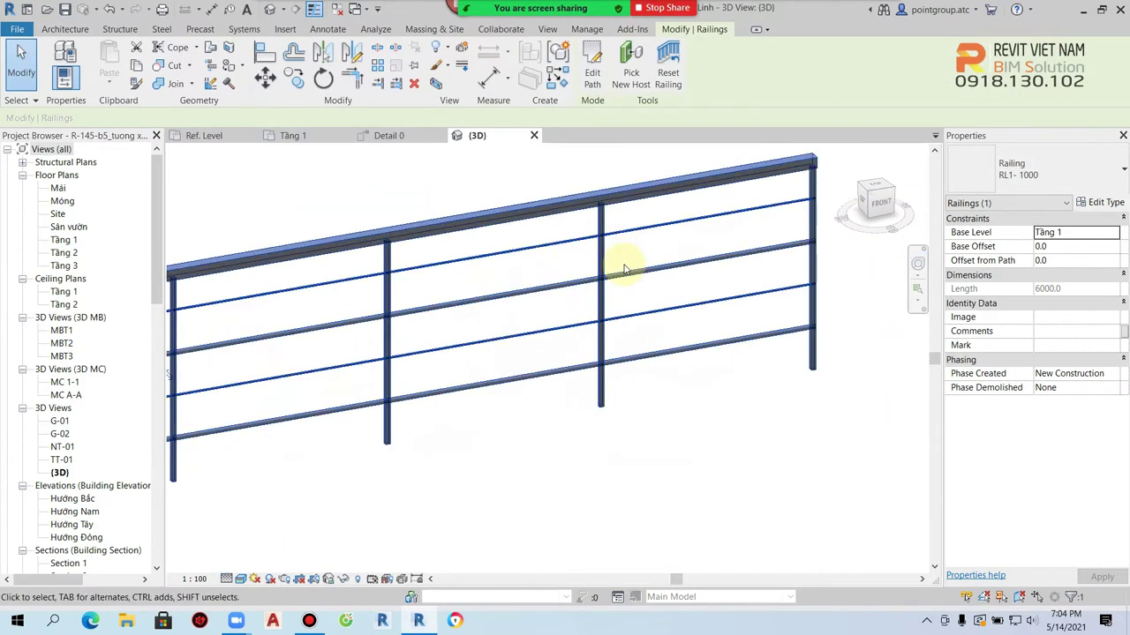
{"action": "scroll", "coordinate": [618, 252], "scroll_direction": "down", "scroll_amount": 2}
Step: Change the regular baluster family to M_Baluster - Steel Flat Upright : 50 x 12mm
{"action": "left_click", "coordinate": [1099, 202]}
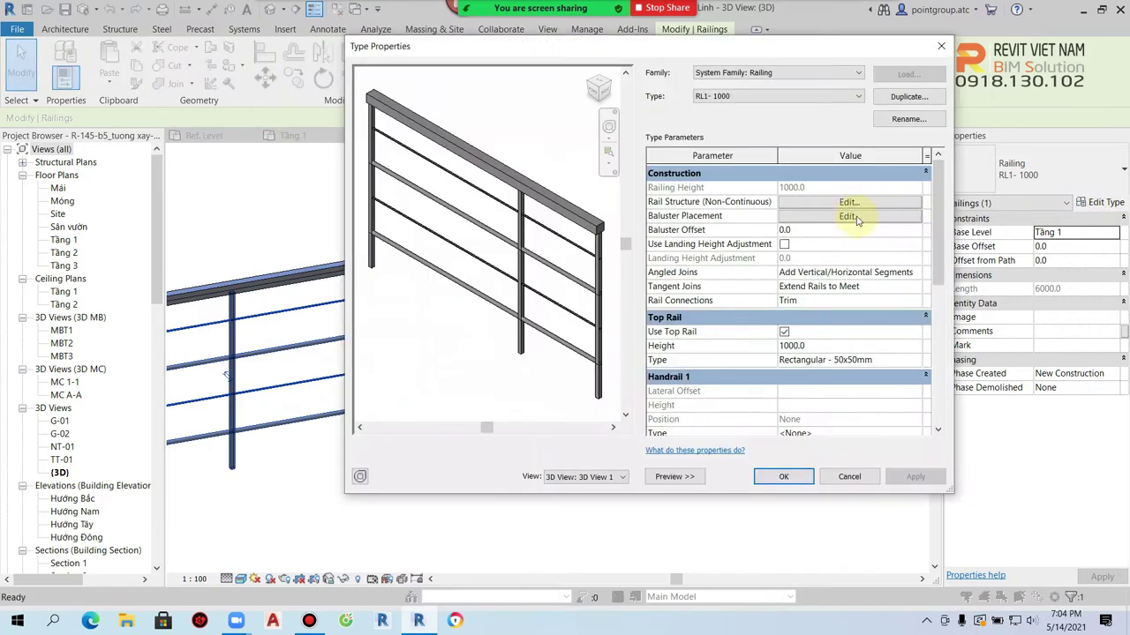
{"action": "left_click", "coordinate": [849, 217]}
{"action": "left_click", "coordinate": [697, 152]}
{"action": "left_click", "coordinate": [713, 152]}
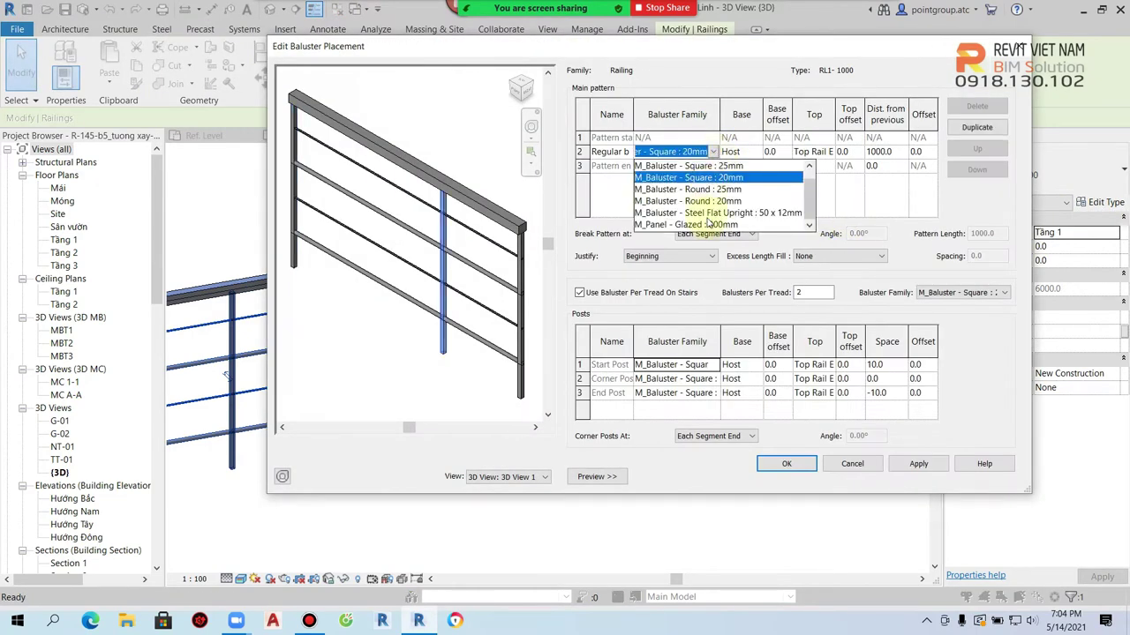
{"action": "left_click", "coordinate": [746, 213]}
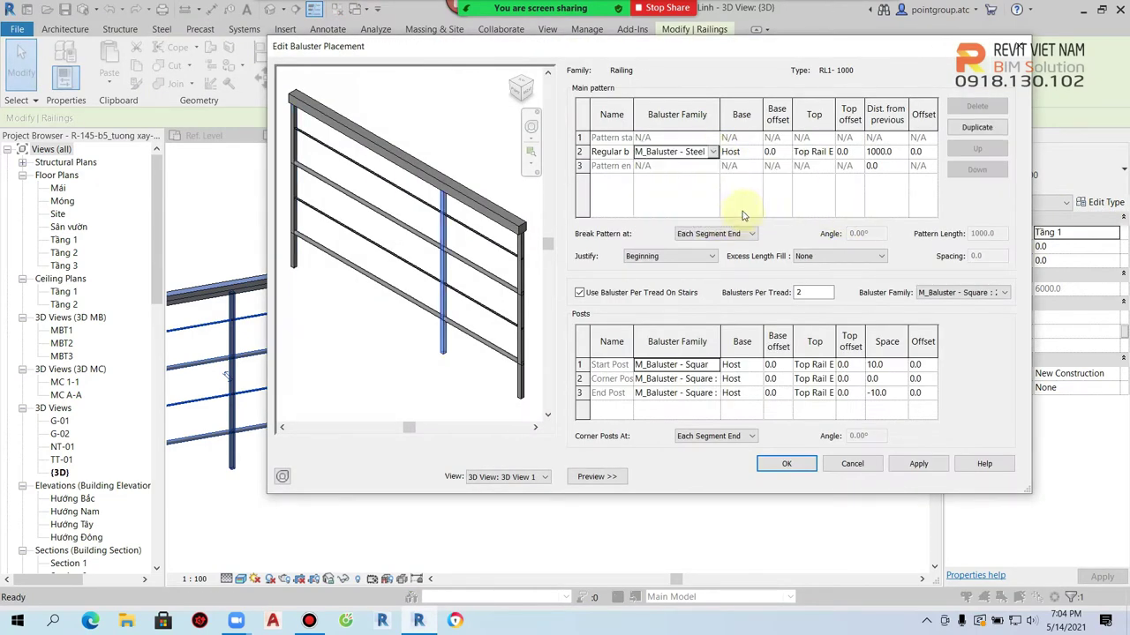
{"action": "left_click", "coordinate": [788, 474]}
{"action": "left_click", "coordinate": [796, 476]}
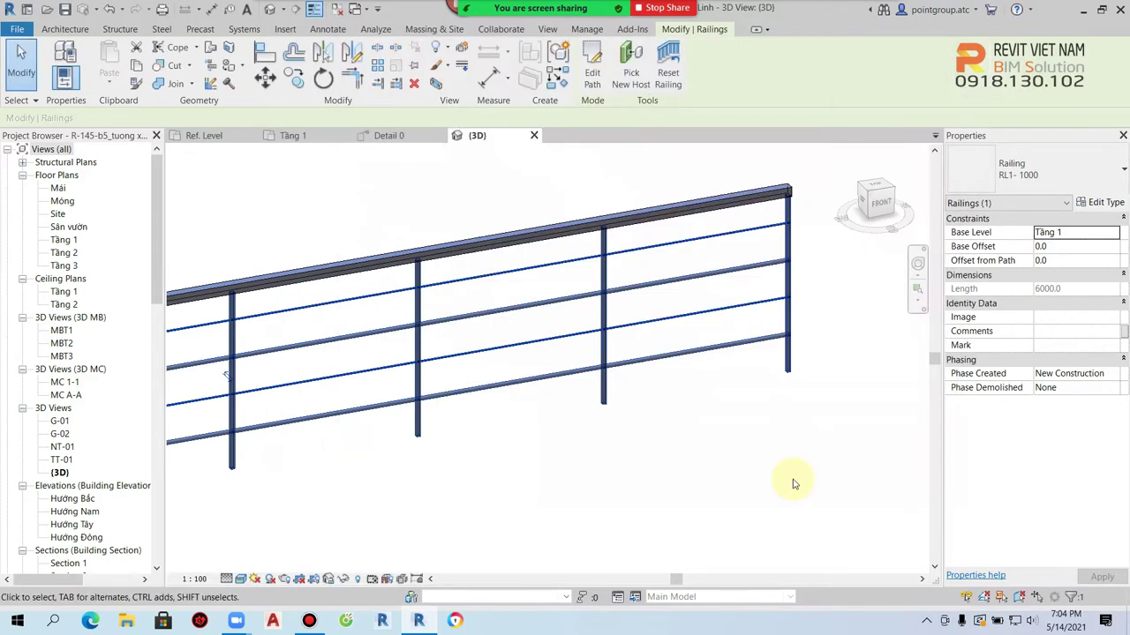
Step: Inspect the railing with its new flat uprights, then reselect it
{"action": "left_click", "coordinate": [542, 457]}
{"action": "scroll", "coordinate": [442, 429], "scroll_direction": "up", "scroll_amount": 3}
{"action": "scroll", "coordinate": [323, 412], "scroll_direction": "up", "scroll_amount": 3}
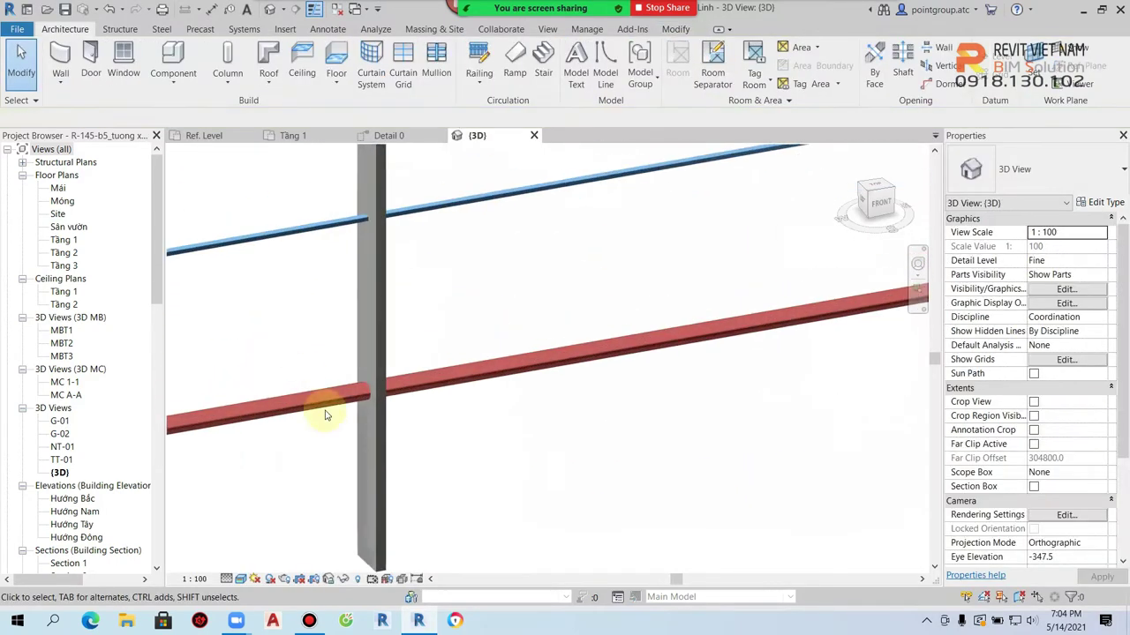
{"action": "scroll", "coordinate": [474, 469], "scroll_direction": "up", "scroll_amount": 2}
{"action": "scroll", "coordinate": [486, 477], "scroll_direction": "up", "scroll_amount": 1}
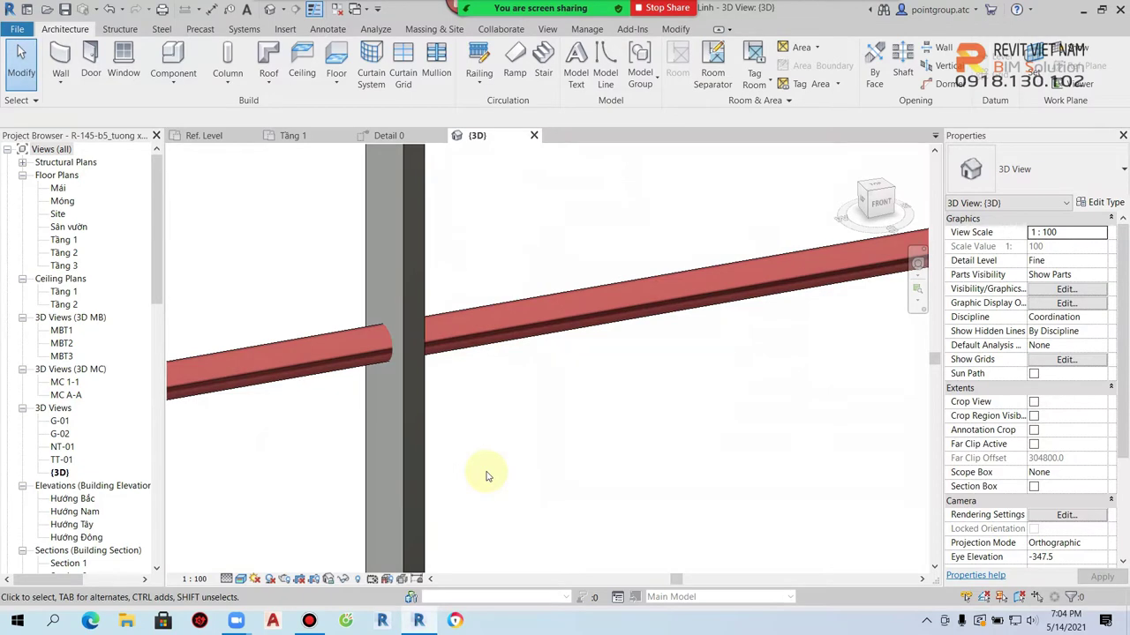
{"action": "scroll", "coordinate": [486, 468], "scroll_direction": "down", "scroll_amount": 4}
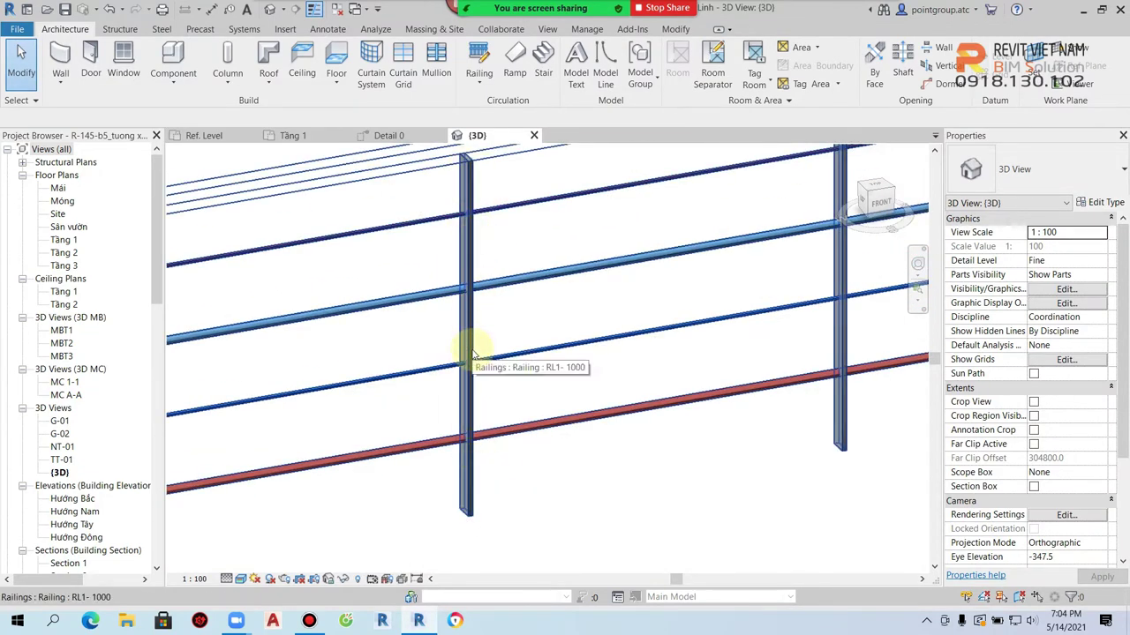
{"action": "scroll", "coordinate": [474, 353], "scroll_direction": "down", "scroll_amount": 2}
{"action": "scroll", "coordinate": [398, 345], "scroll_direction": "down", "scroll_amount": 1}
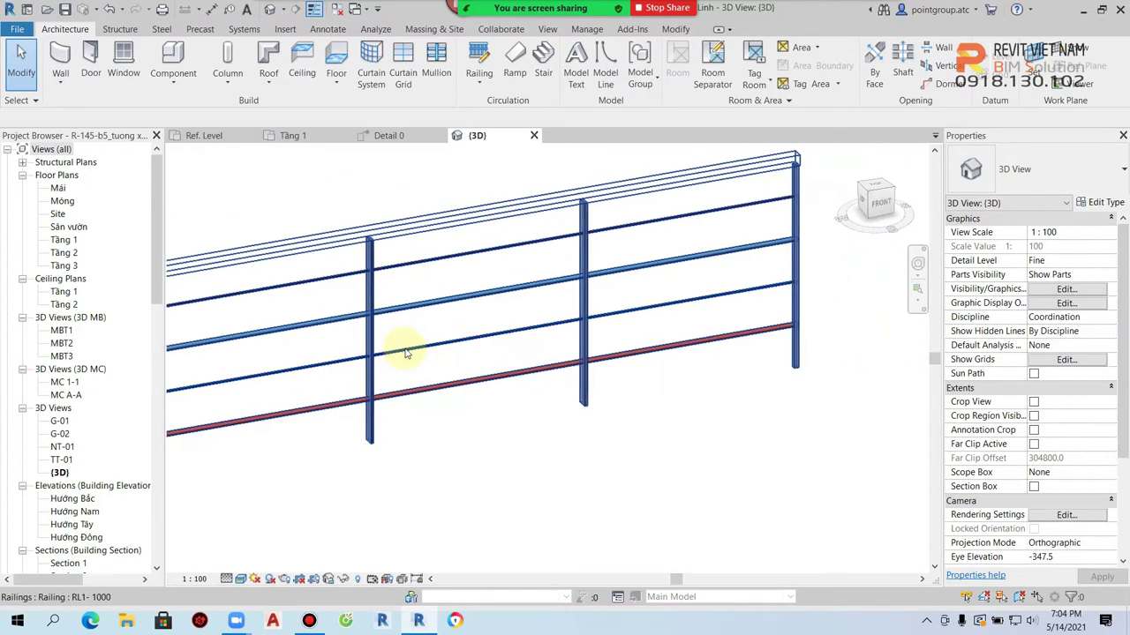
{"action": "scroll", "coordinate": [643, 486], "scroll_direction": "up", "scroll_amount": 3}
{"action": "scroll", "coordinate": [606, 273], "scroll_direction": "down", "scroll_amount": 2}
{"action": "scroll", "coordinate": [550, 315], "scroll_direction": "down", "scroll_amount": 1}
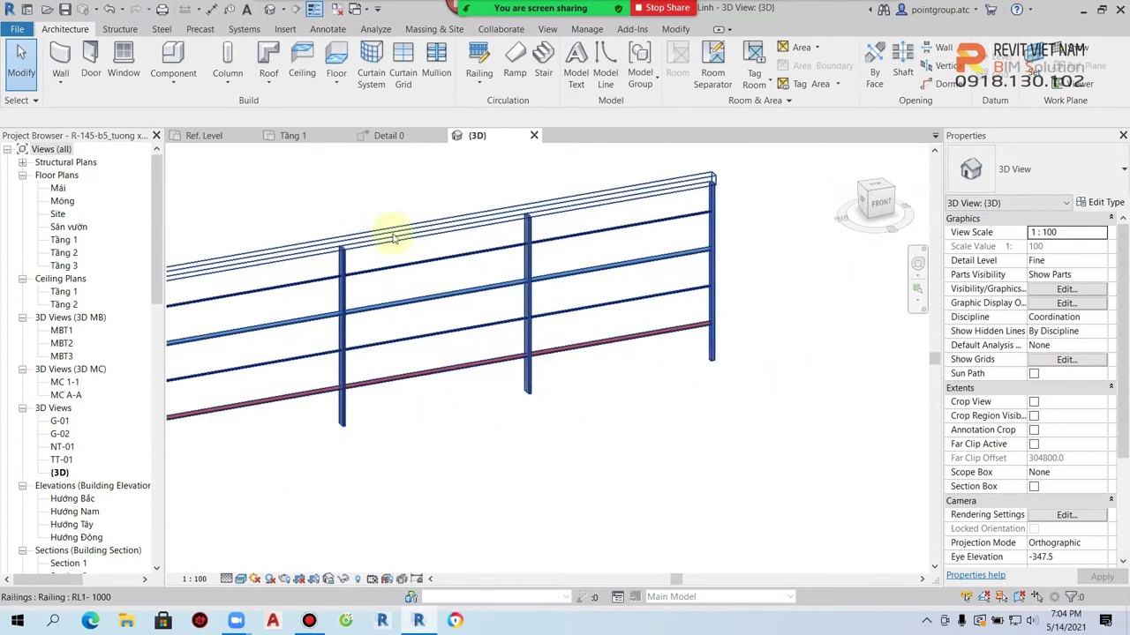
{"action": "left_click", "coordinate": [521, 284]}
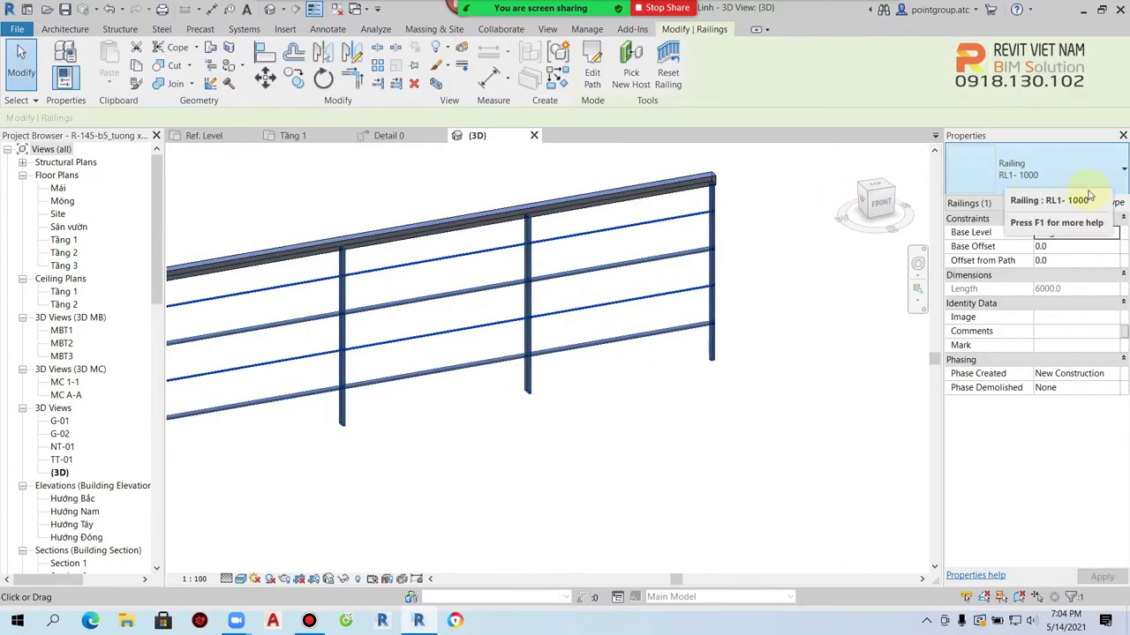
Step: Keep Host as the regular flat baluster base and give it a base offset of 100
{"action": "left_click", "coordinate": [1095, 202]}
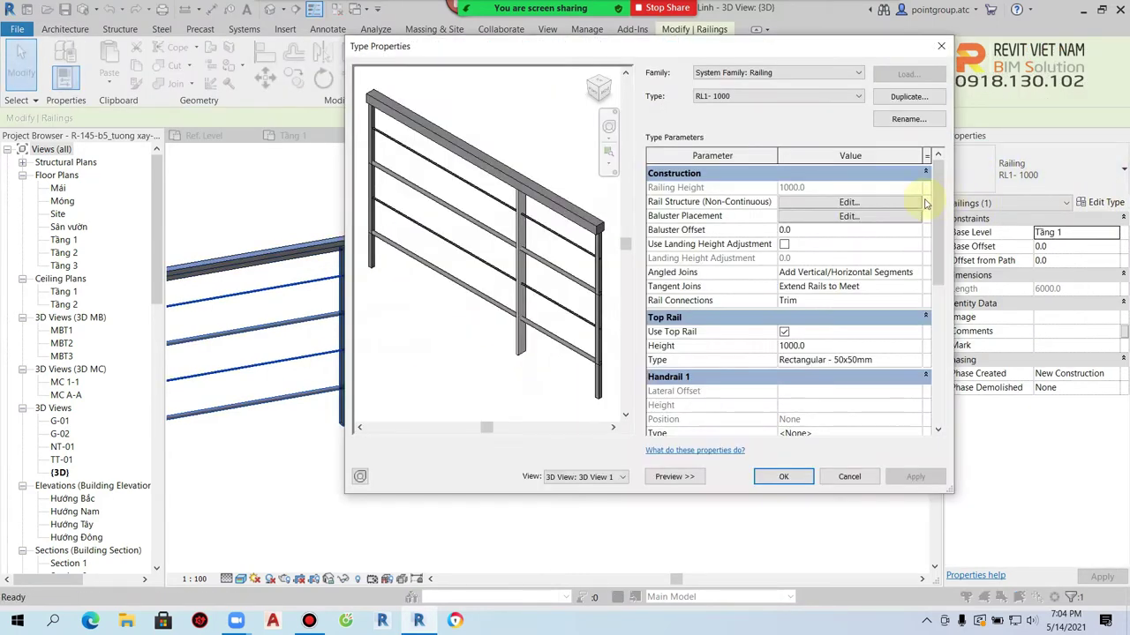
{"action": "left_click", "coordinate": [849, 216]}
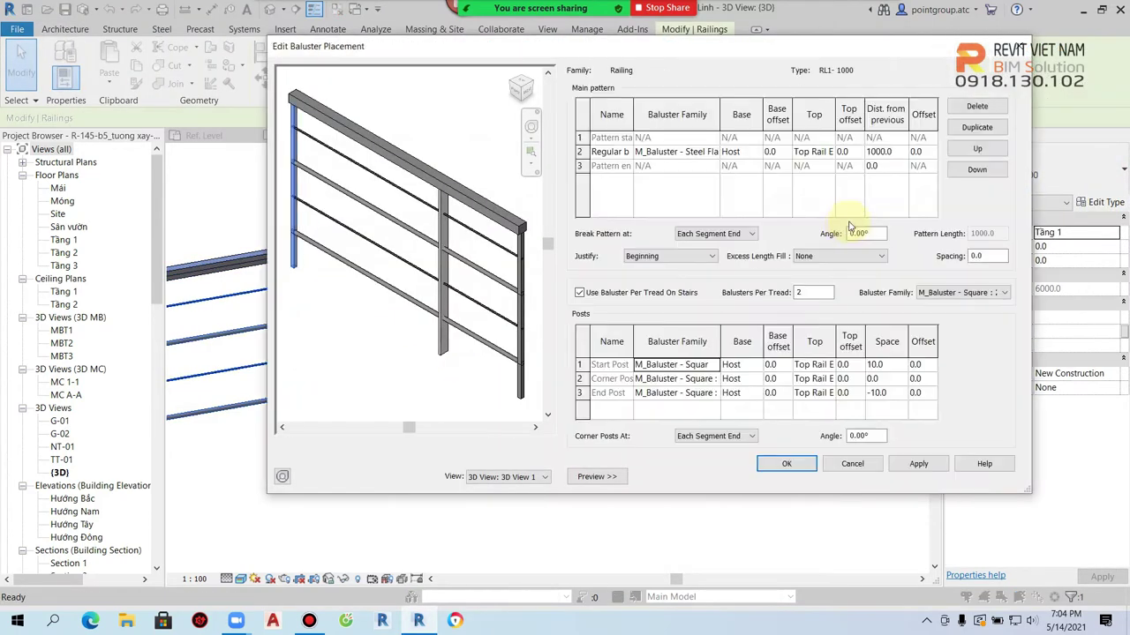
{"action": "left_click", "coordinate": [755, 154]}
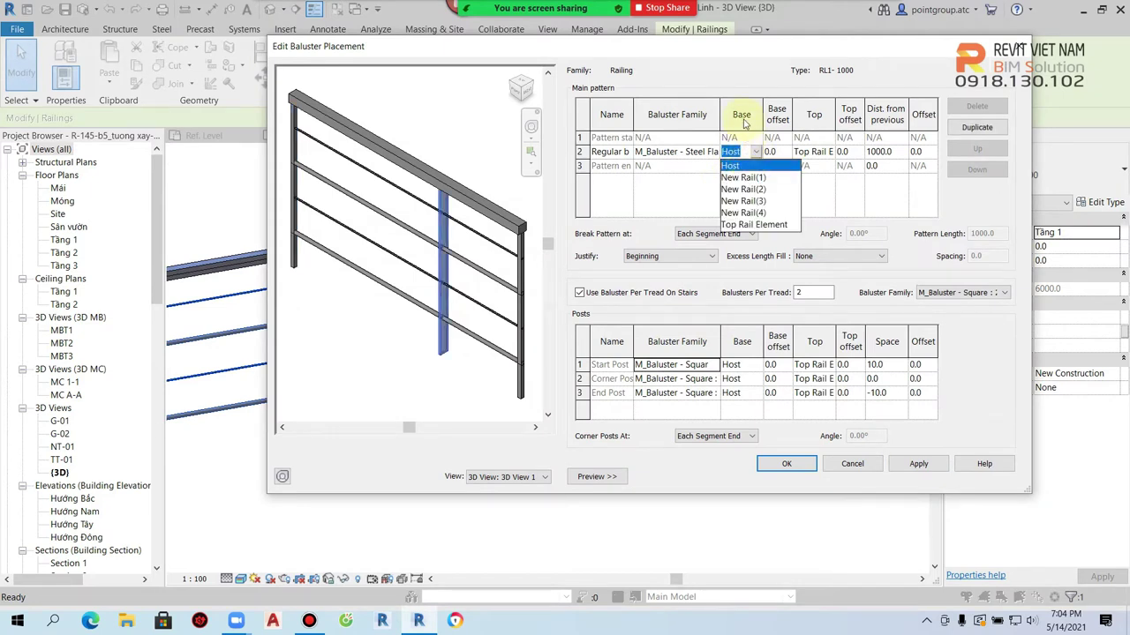
{"action": "left_click", "coordinate": [743, 165]}
{"action": "type", "text": "100"}
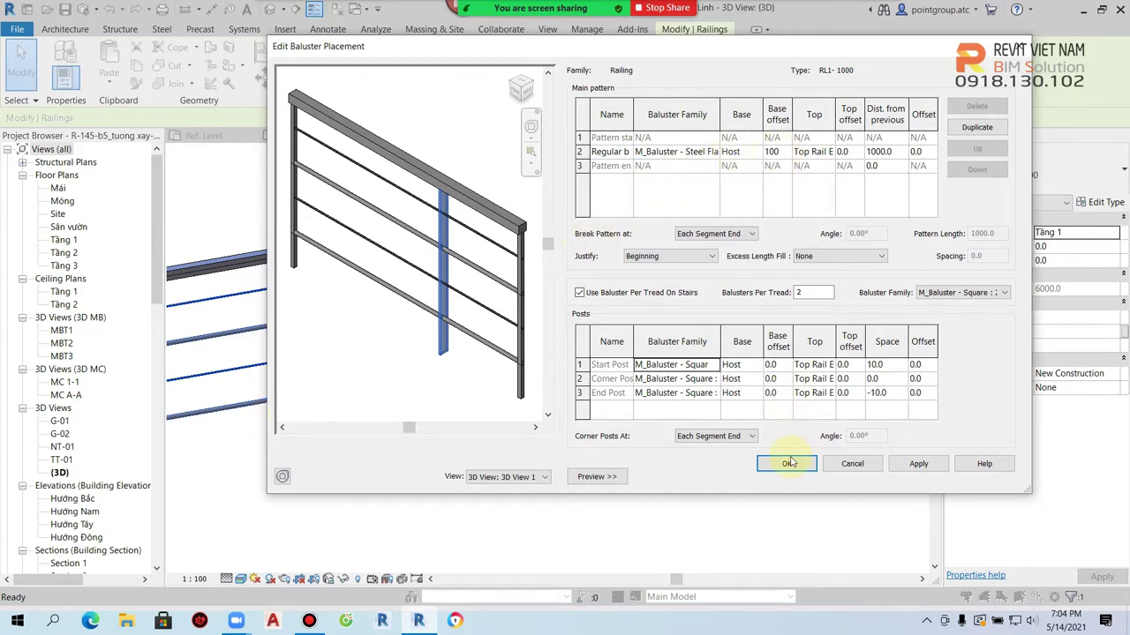
{"action": "left_click", "coordinate": [789, 462]}
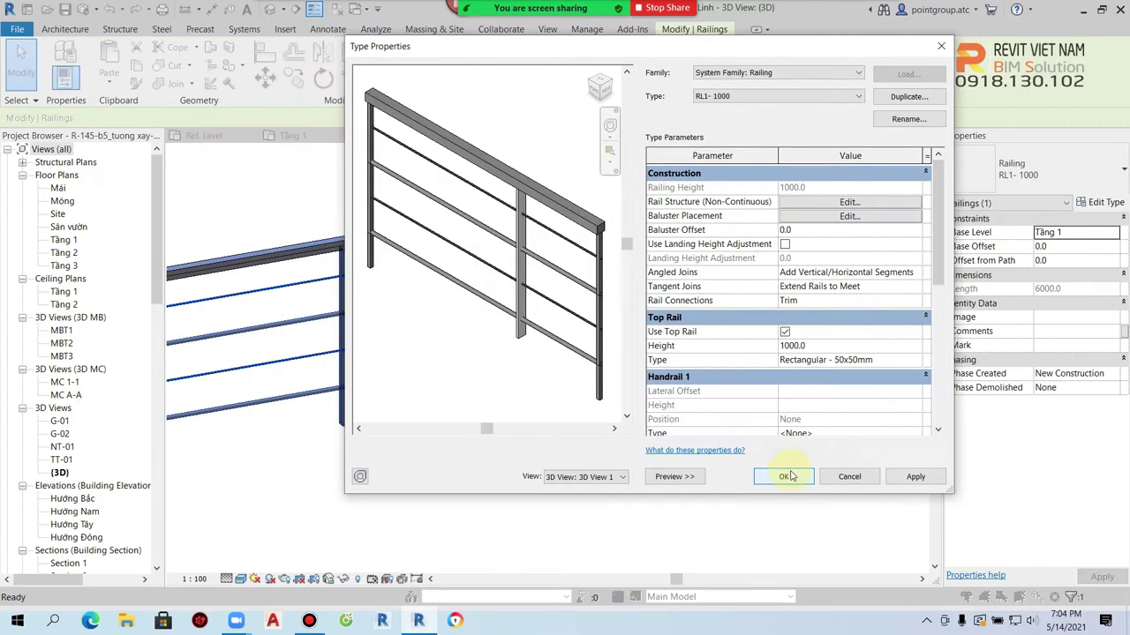
{"action": "left_click", "coordinate": [789, 468]}
{"action": "left_click", "coordinate": [592, 466]}
{"action": "scroll", "coordinate": [517, 378], "scroll_direction": "up", "scroll_amount": 2}
{"action": "scroll", "coordinate": [550, 406], "scroll_direction": "up", "scroll_amount": 1}
{"action": "scroll", "coordinate": [550, 384], "scroll_direction": "up", "scroll_amount": 1}
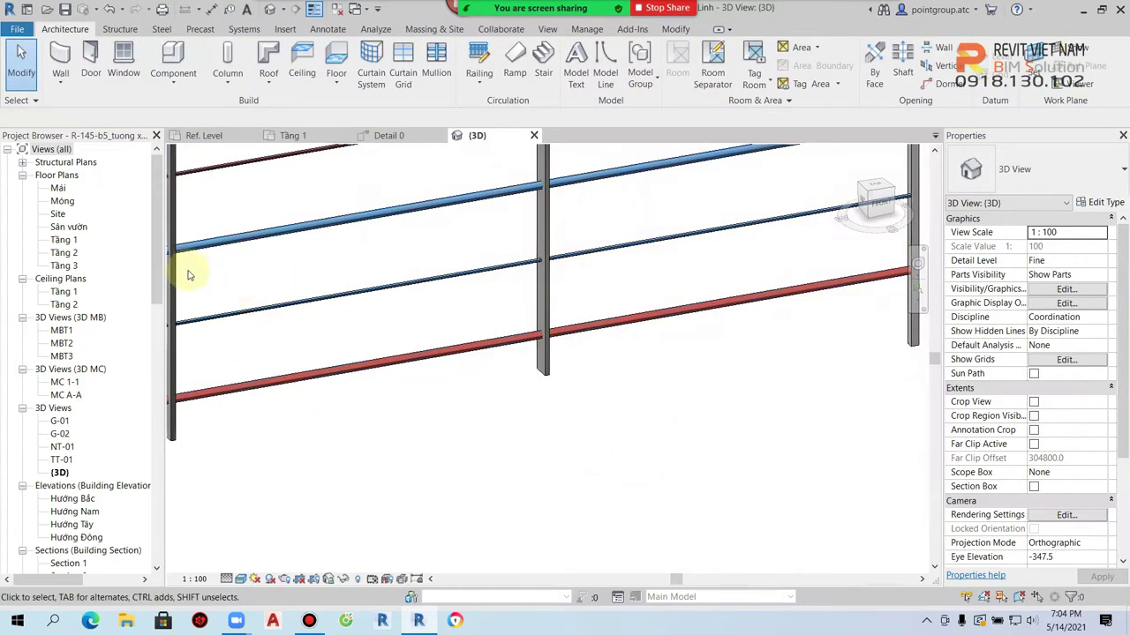
Step: Draw a rectangular FS1-100-BTCT floor on Tầng 1 under the railing and view it in 3D
{"action": "double_click", "coordinate": [64, 241]}
{"action": "scroll", "coordinate": [467, 295], "scroll_direction": "down", "scroll_amount": 2}
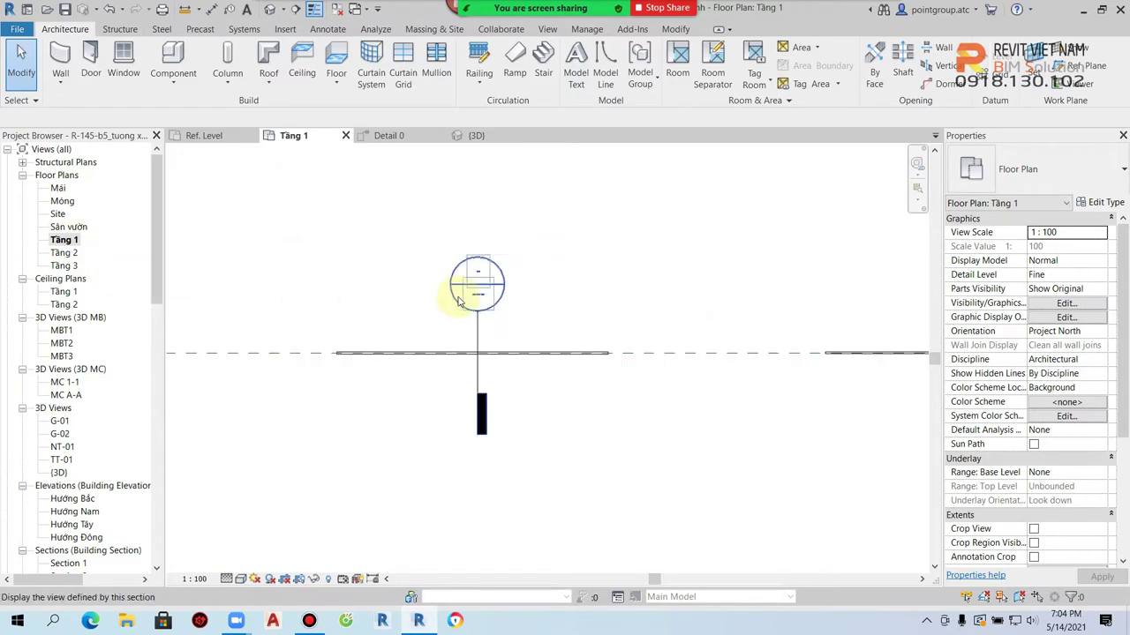
{"action": "scroll", "coordinate": [504, 283], "scroll_direction": "down", "scroll_amount": 3}
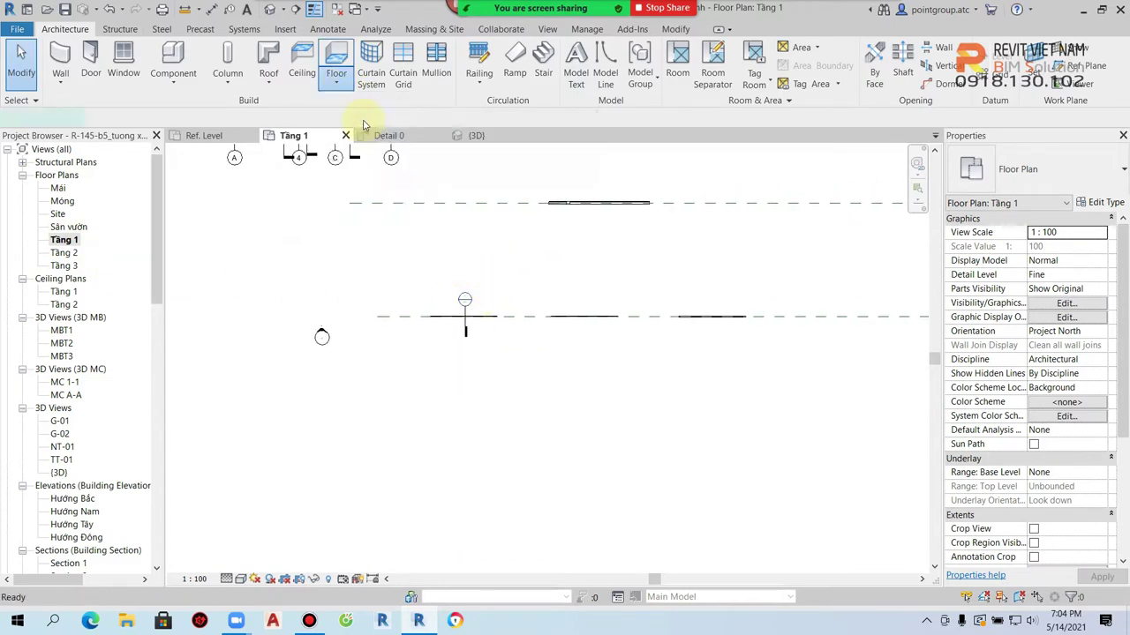
{"action": "left_click", "coordinate": [337, 58]}
{"action": "left_click", "coordinate": [717, 48]}
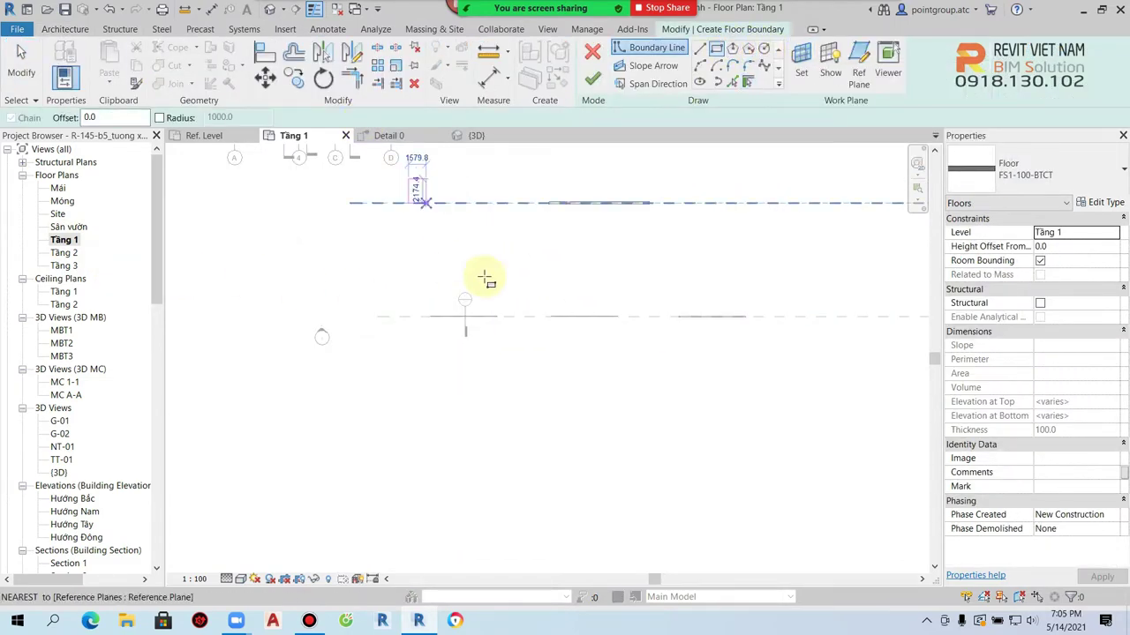
{"action": "left_click", "coordinate": [409, 179]}
{"action": "left_click", "coordinate": [811, 390]}
{"action": "left_click", "coordinate": [592, 79]}
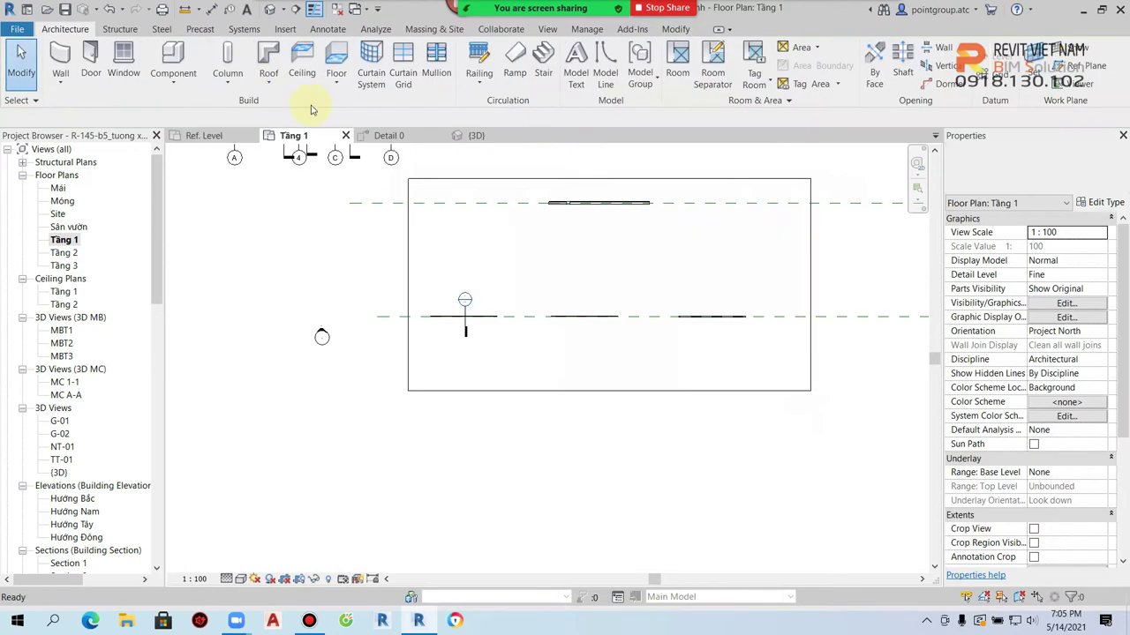
{"action": "left_click", "coordinate": [269, 9]}
{"action": "mouse_move", "coordinate": [533, 366]}
{"action": "middle_mouse_down", "text": "shift"}
{"action": "mouse_move", "coordinate": [604, 406]}
{"action": "mouse_move", "coordinate": [626, 315]}
{"action": "mouse_move", "coordinate": [579, 436]}
{"action": "mouse_move", "coordinate": [479, 479]}
{"action": "mouse_move", "coordinate": [554, 454]}
{"action": "mouse_move", "coordinate": [524, 378]}
{"action": "middle_mouse_up", "text": "shift"}
{"action": "scroll", "coordinate": [554, 452], "scroll_direction": "down", "scroll_amount": 5}
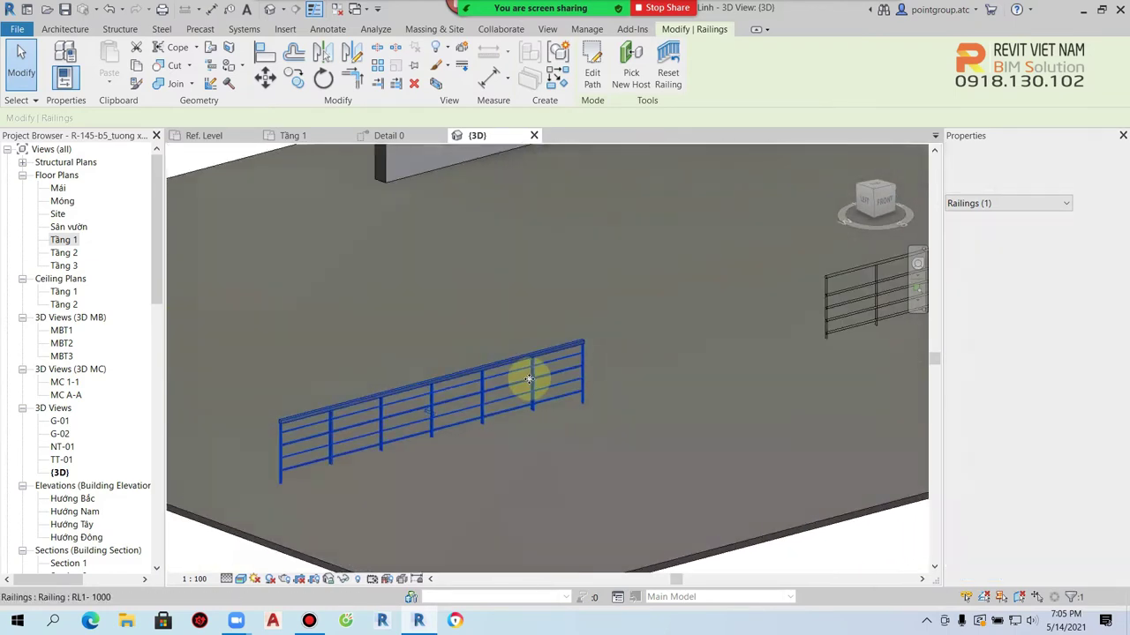
Step: Reselect the railing and try a 150, then 0, base offset for the regular balusters
{"action": "scroll", "coordinate": [550, 441], "scroll_direction": "up", "scroll_amount": 5}
{"action": "middle_click_drag", "start_coordinate": [549, 442], "coordinate": [527, 466], "text": "shift"}
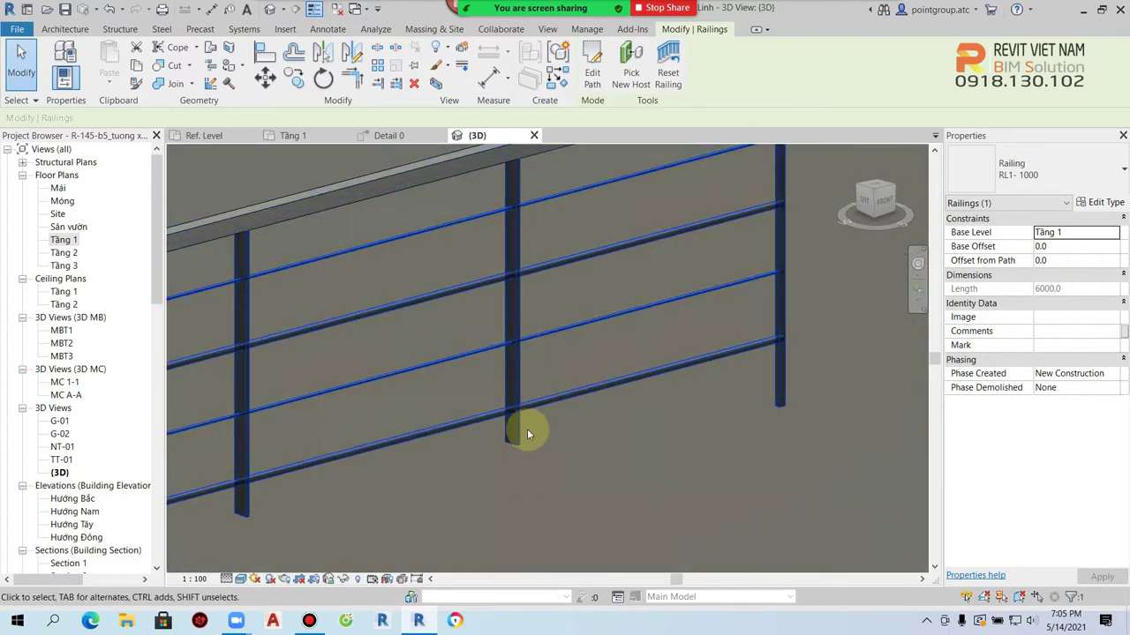
{"action": "scroll", "coordinate": [528, 432], "scroll_direction": "down", "scroll_amount": 4}
{"action": "key", "text": "Escape"}
{"action": "left_click", "coordinate": [525, 438]}
{"action": "left_click", "coordinate": [1114, 202]}
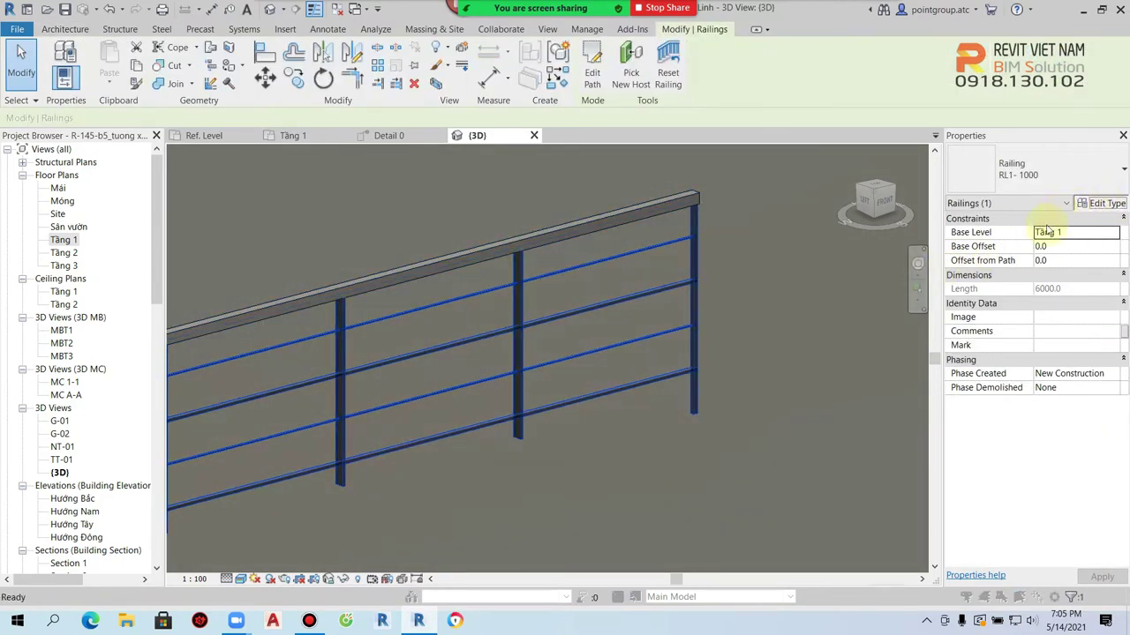
{"action": "left_click", "coordinate": [847, 216]}
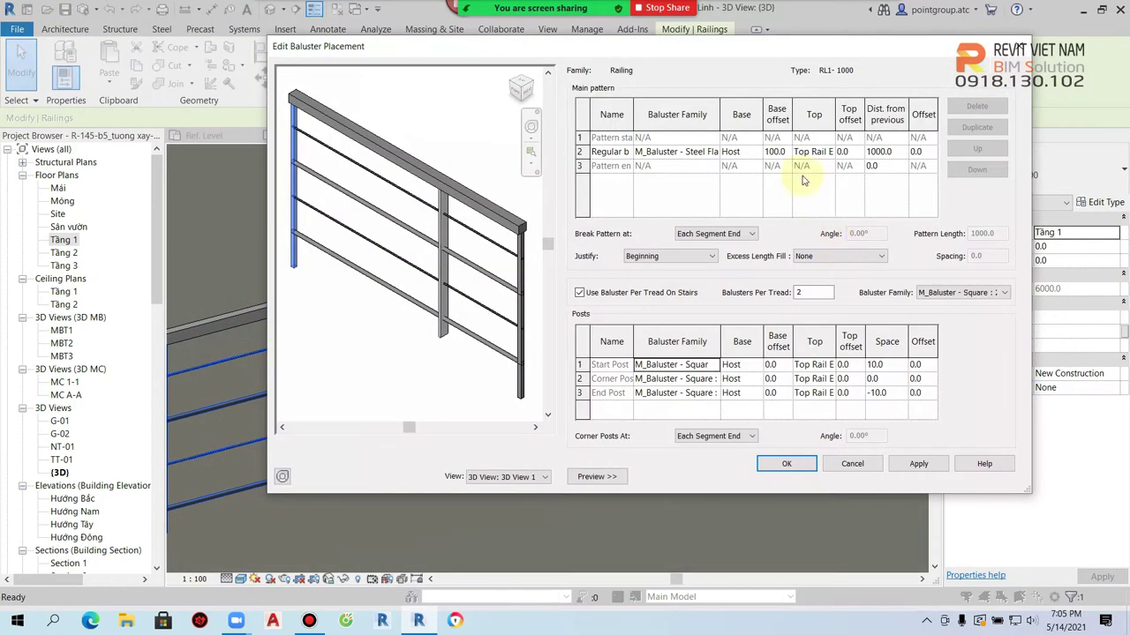
{"action": "left_click", "coordinate": [788, 152]}
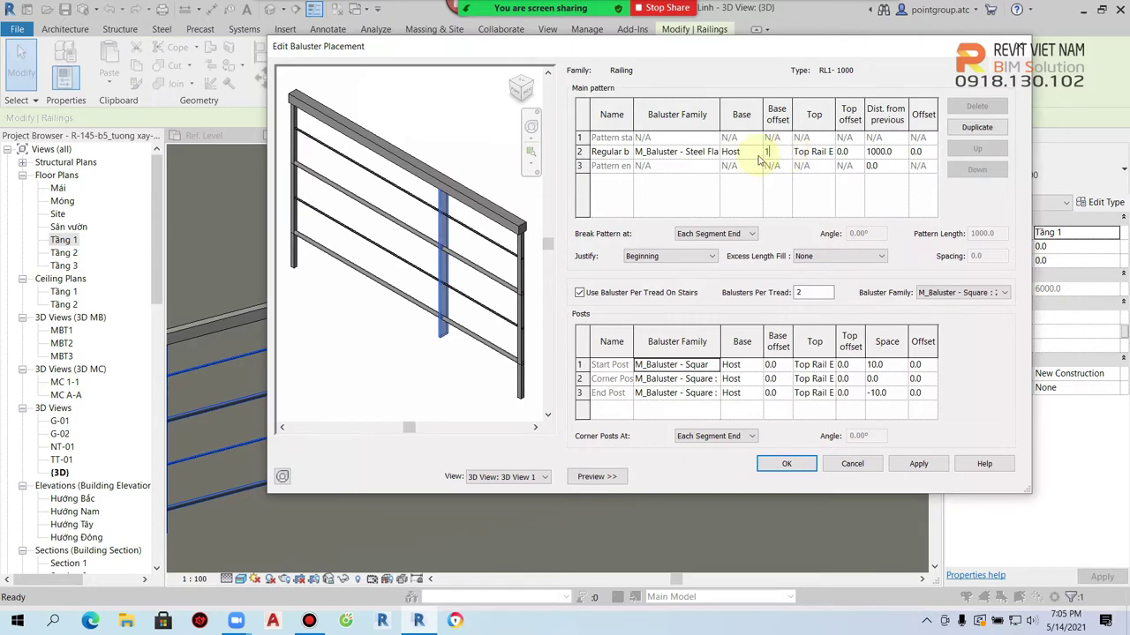
{"action": "type", "text": "50"}
{"action": "left_click", "coordinate": [918, 463]}
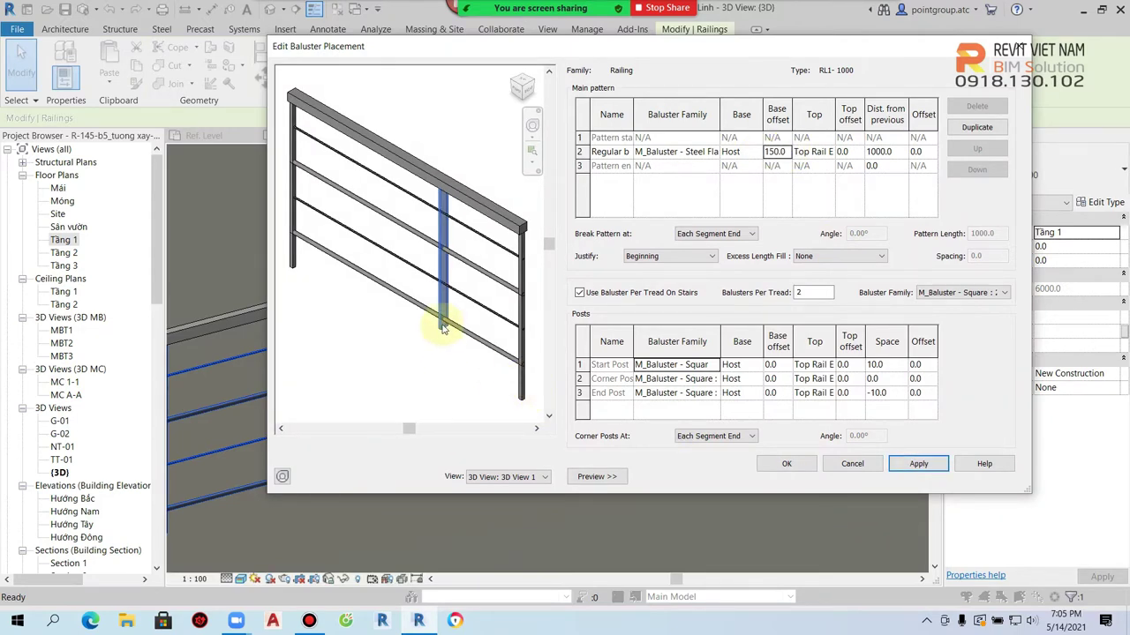
{"action": "left_click", "coordinate": [789, 152]}
{"action": "type", "text": "0"}
{"action": "left_click", "coordinate": [921, 465]}
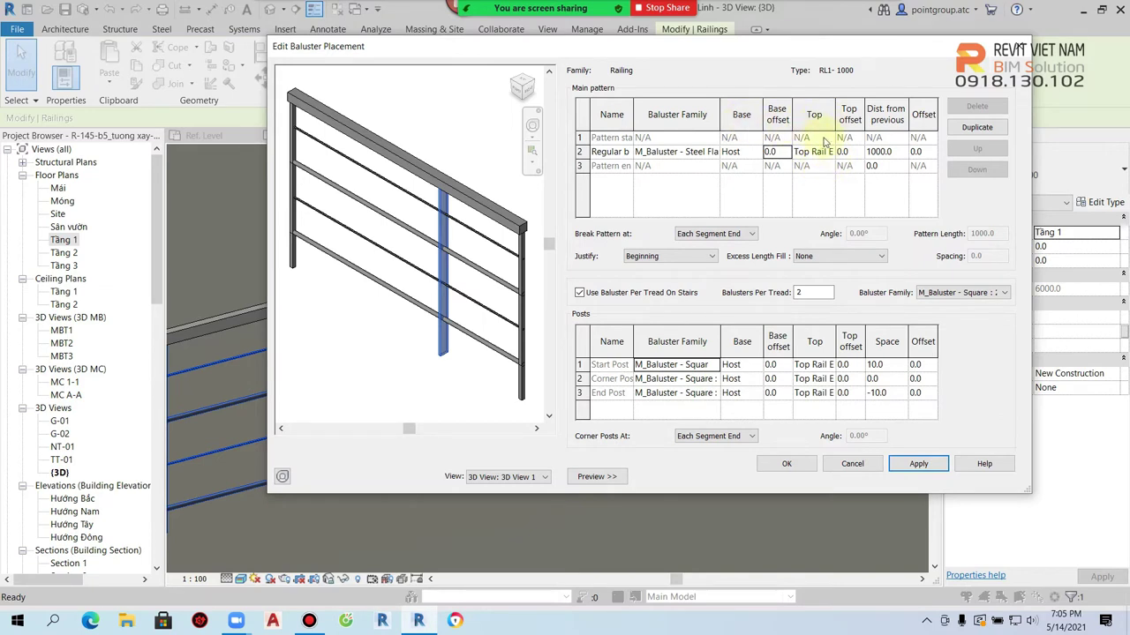
Step: Attach regular baluster tops to Top Rail Element with -150 top offset and 150 base offset
{"action": "left_click", "coordinate": [821, 152]}
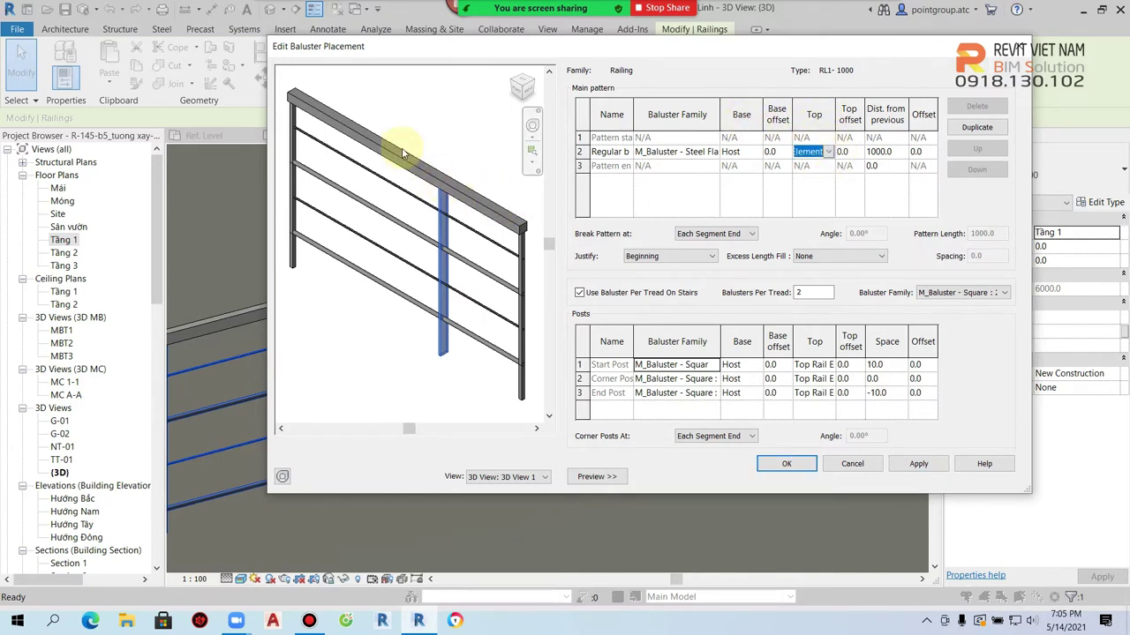
{"action": "left_click", "coordinate": [828, 152]}
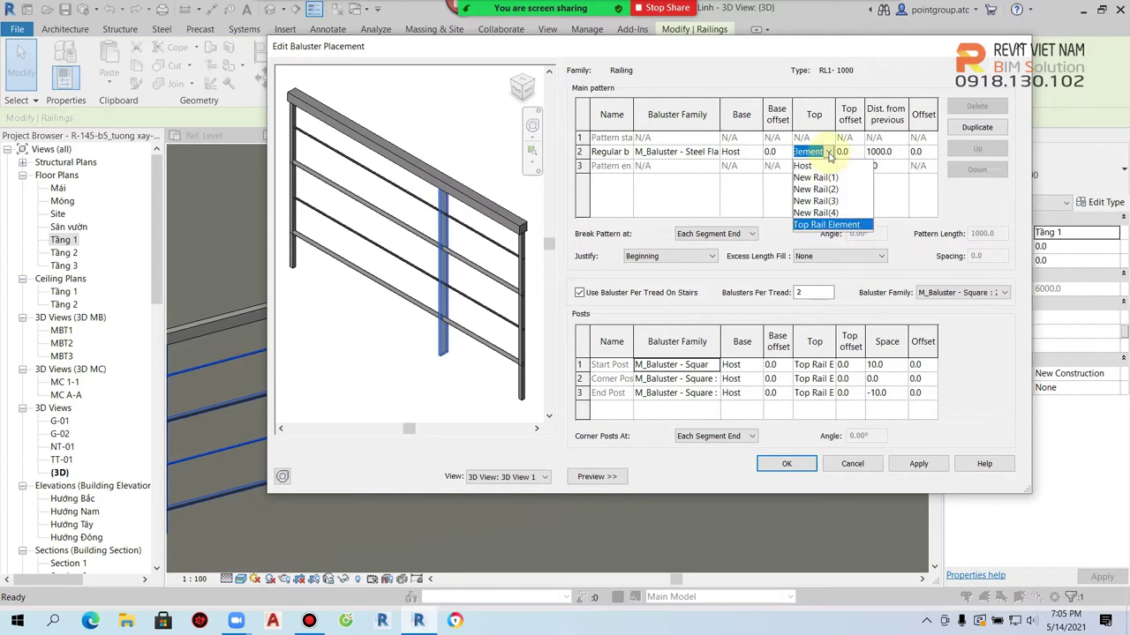
{"action": "left_click", "coordinate": [842, 226]}
{"action": "type", "text": "-150"}
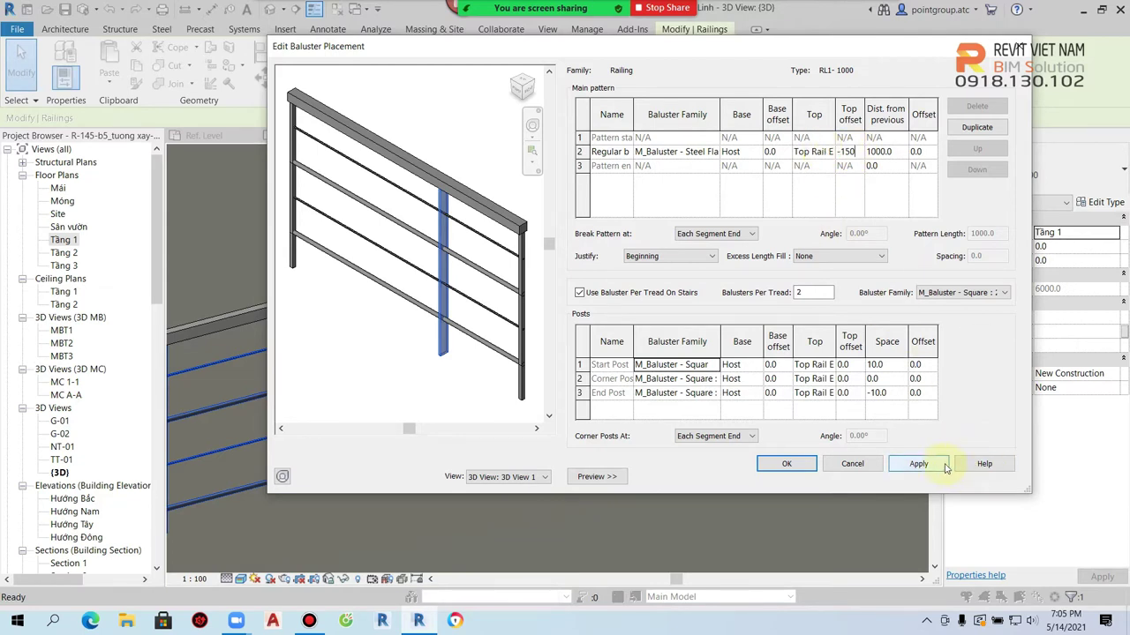
{"action": "left_click", "coordinate": [939, 464]}
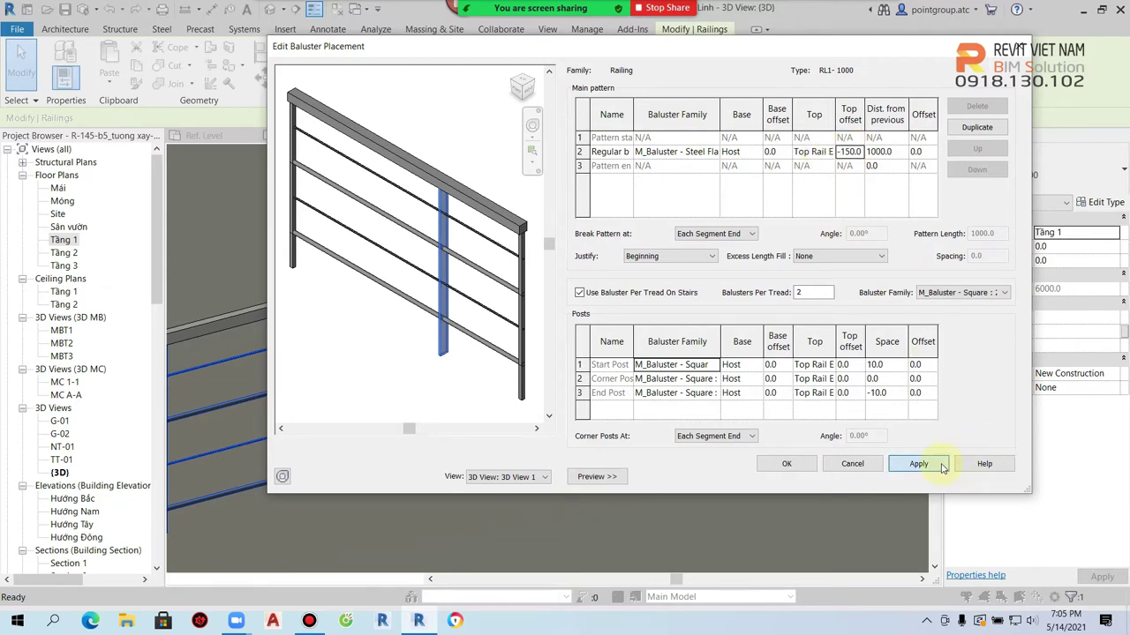
{"action": "left_click", "coordinate": [777, 152]}
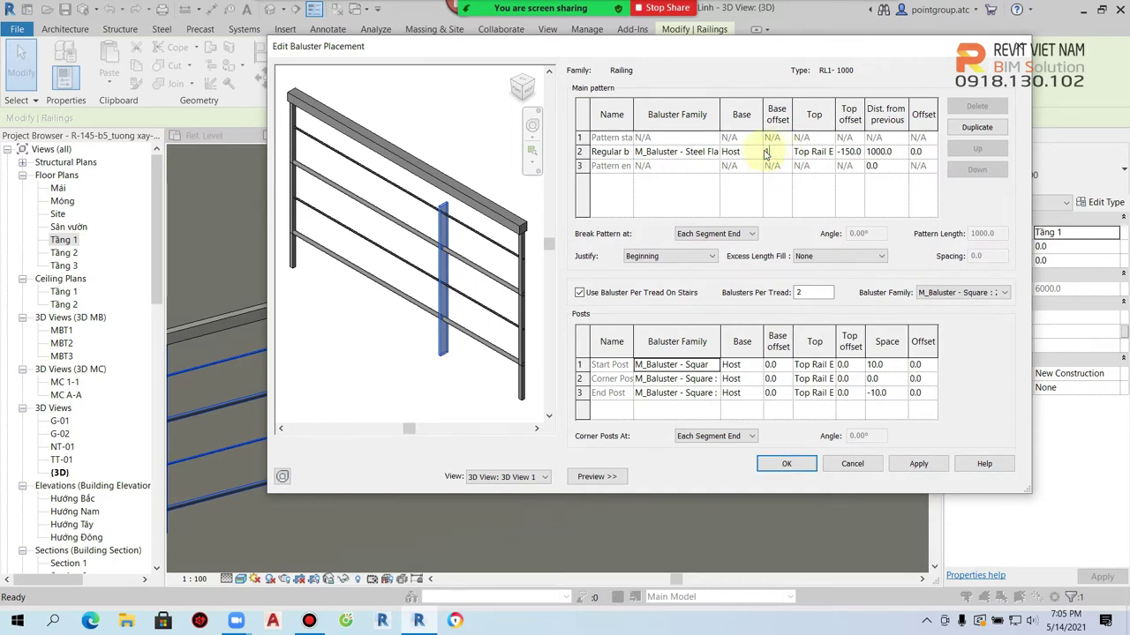
{"action": "type", "text": "150"}
{"action": "left_click", "coordinate": [919, 464]}
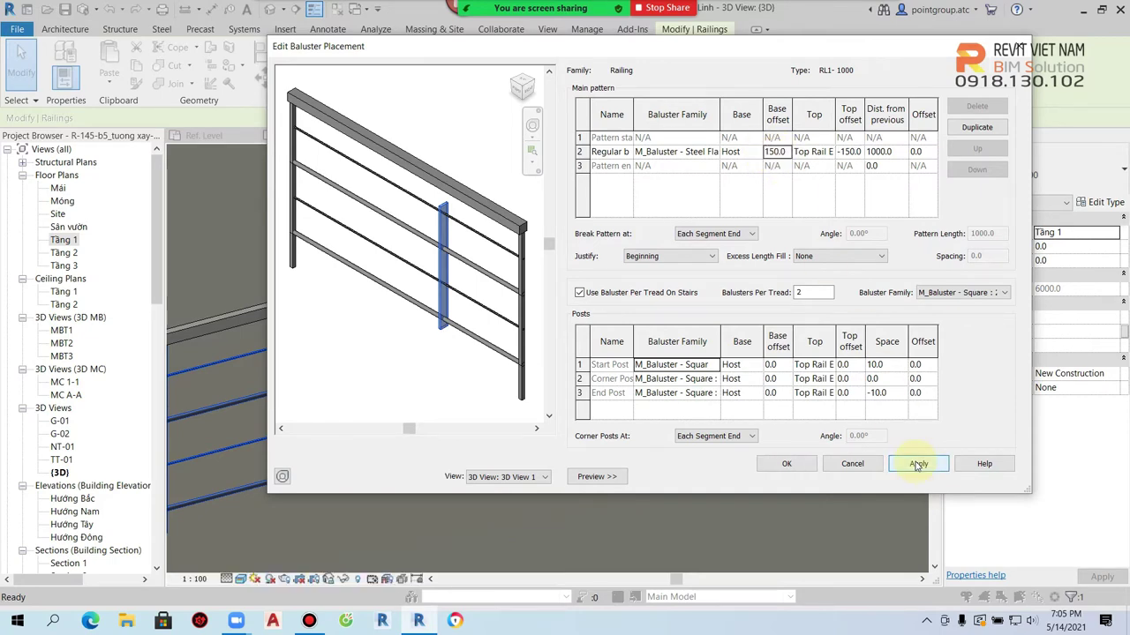
{"action": "left_click", "coordinate": [785, 464]}
{"action": "left_click", "coordinate": [789, 471]}
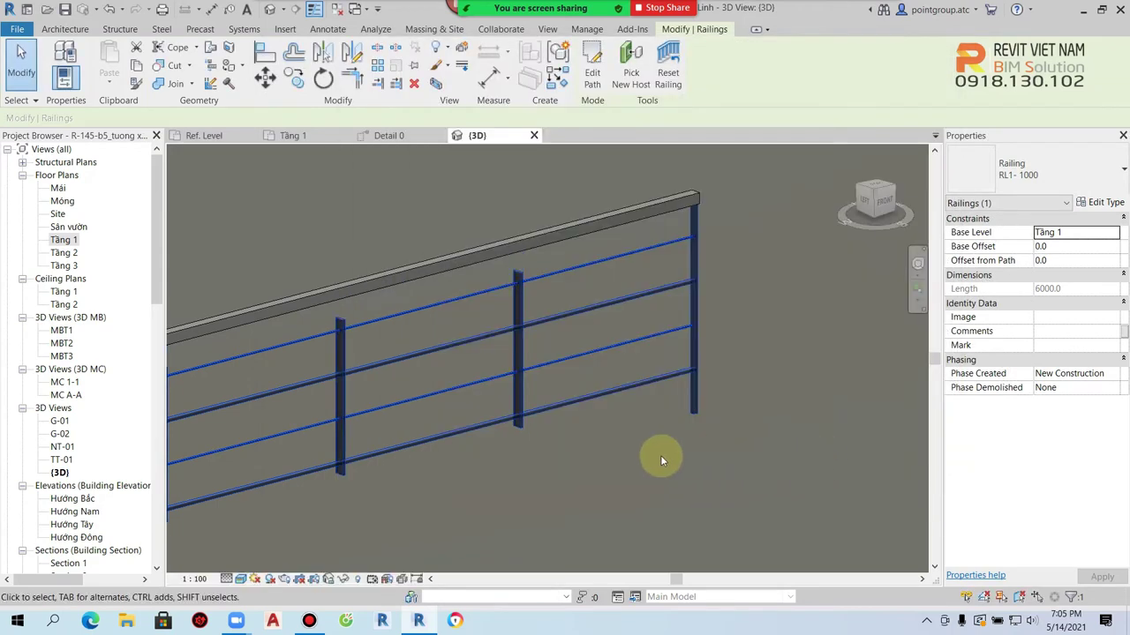
Step: Check the shortened balusters in 3D and reopen the railing's type properties
{"action": "left_click", "coordinate": [642, 464]}
{"action": "scroll", "coordinate": [586, 333], "scroll_direction": "down", "scroll_amount": 2}
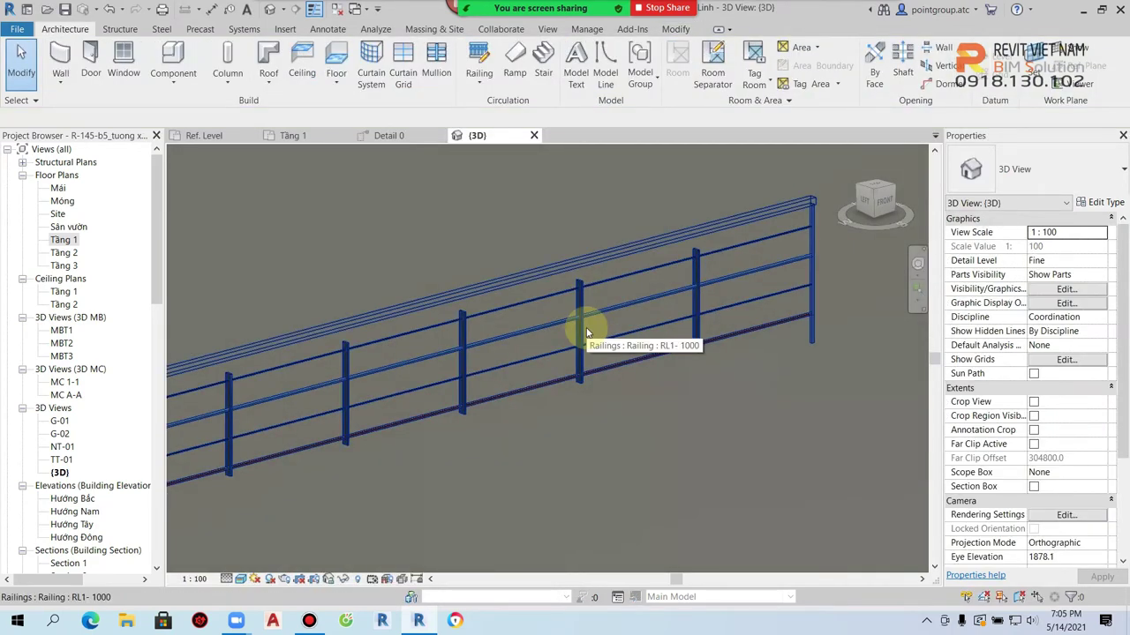
{"action": "left_click", "coordinate": [586, 333]}
{"action": "left_click", "coordinate": [1096, 203]}
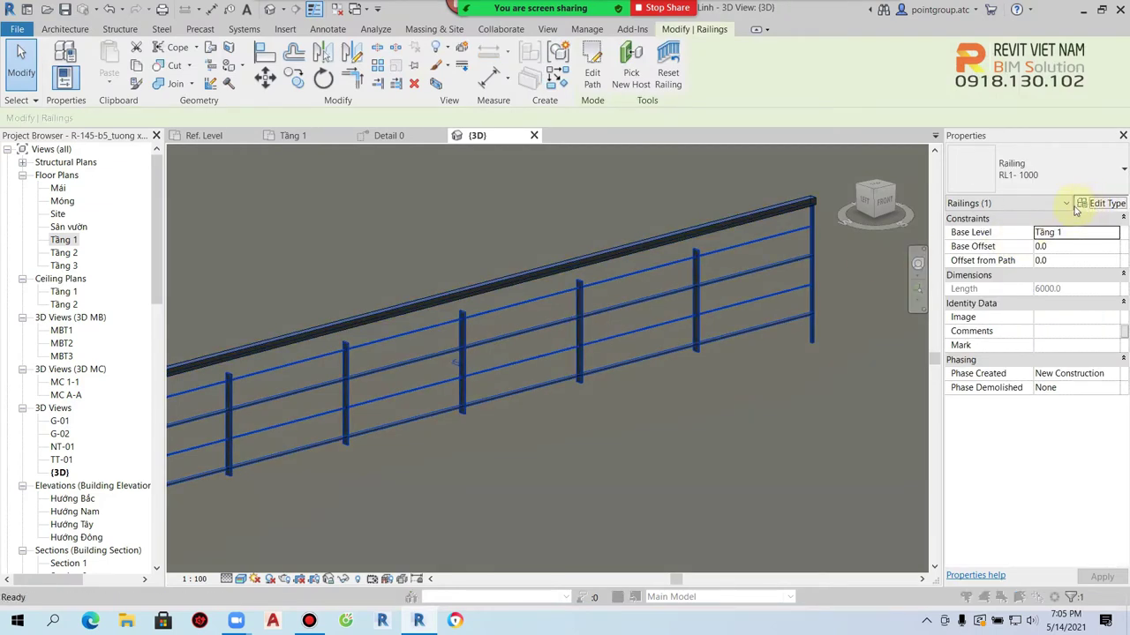
Step: Set the regular baluster's top offset to 0 in Baluster Placement
{"action": "left_click", "coordinate": [871, 219]}
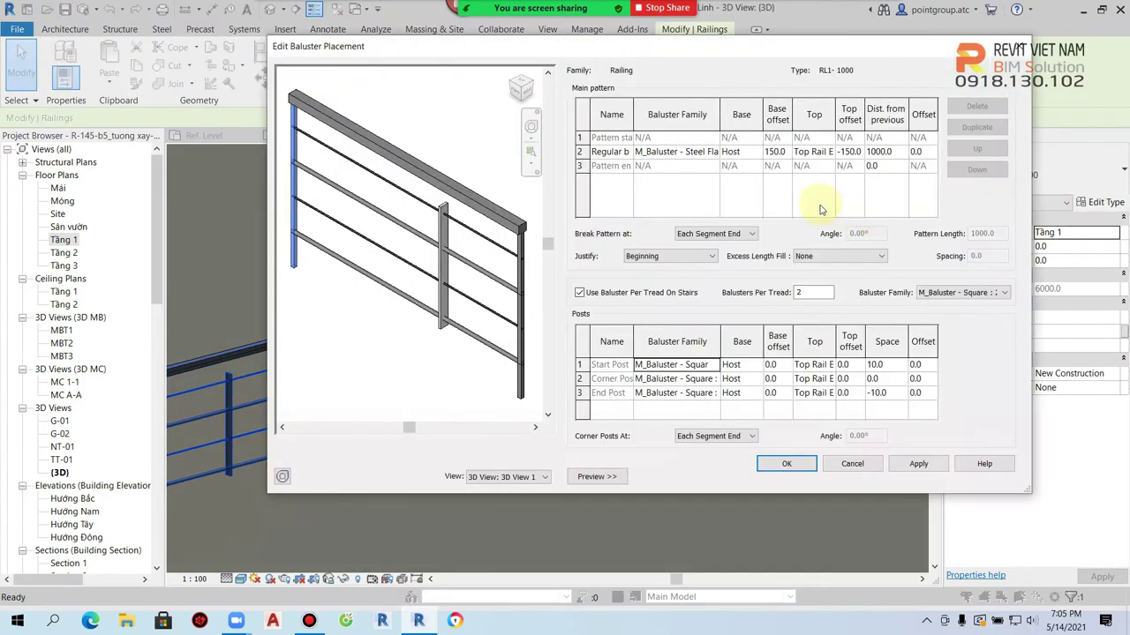
{"action": "left_click", "coordinate": [777, 152]}
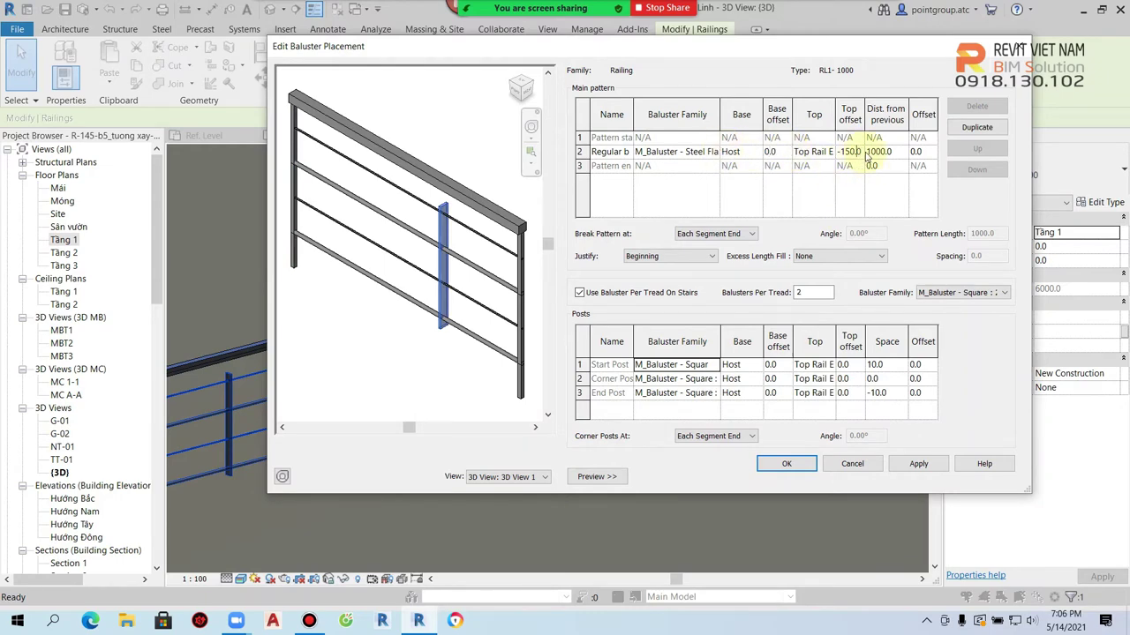
{"action": "type", "text": "0"}
{"action": "left_click", "coordinate": [918, 463]}
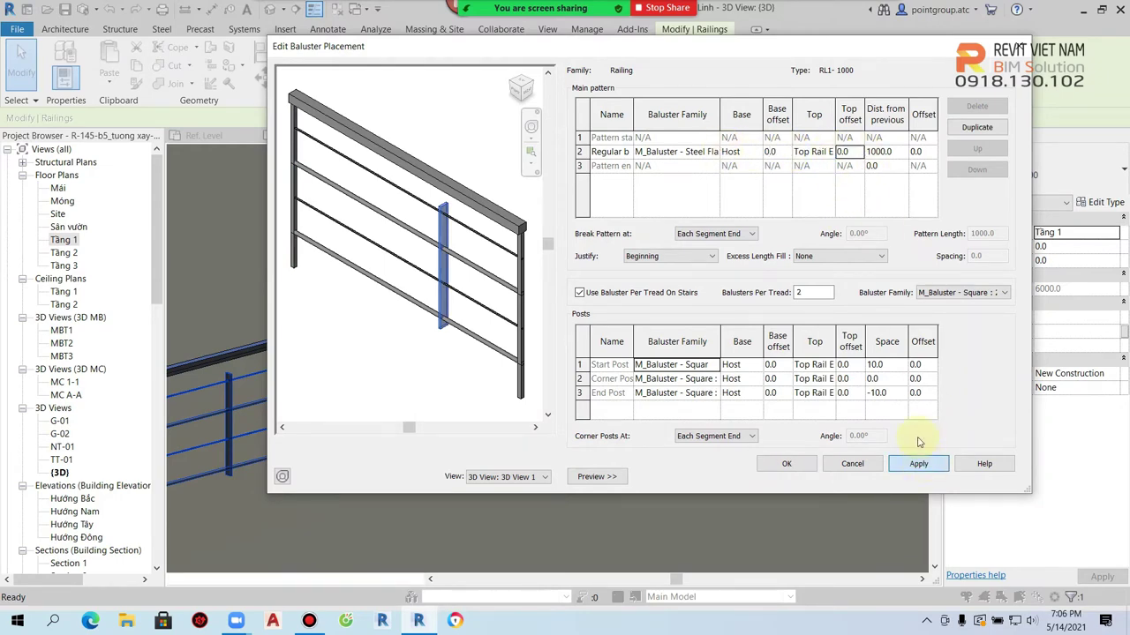
{"action": "left_click", "coordinate": [757, 153]}
{"action": "left_click", "coordinate": [757, 153]}
{"action": "left_click", "coordinate": [757, 153]}
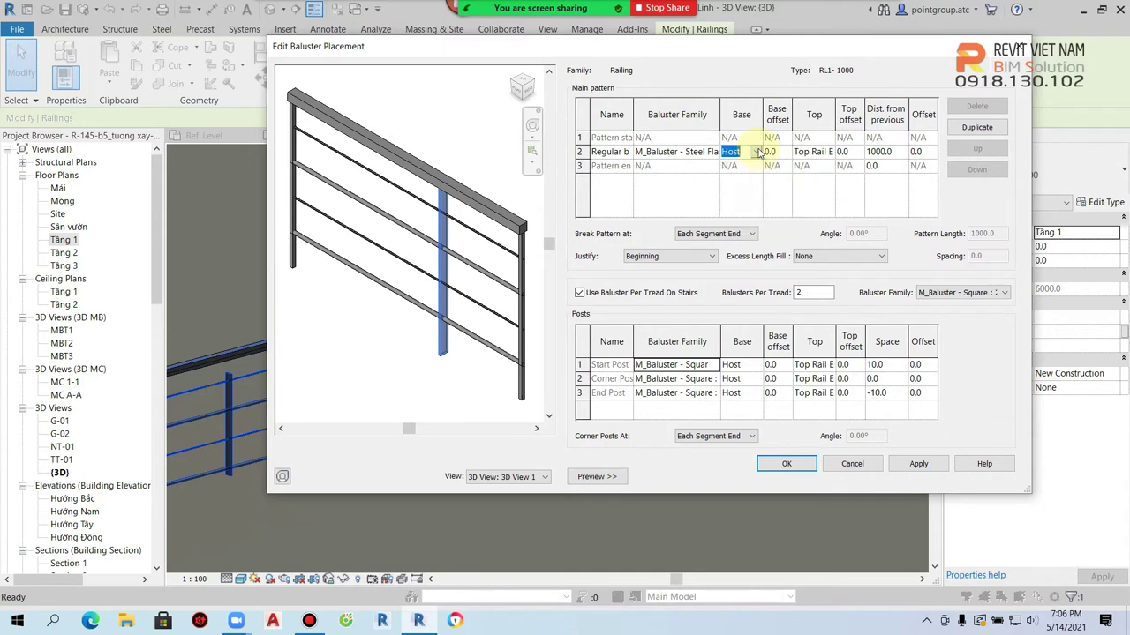
Step: Set both the regular baluster's Top and Base to New Rail and confirm
{"action": "left_click", "coordinate": [830, 154]}
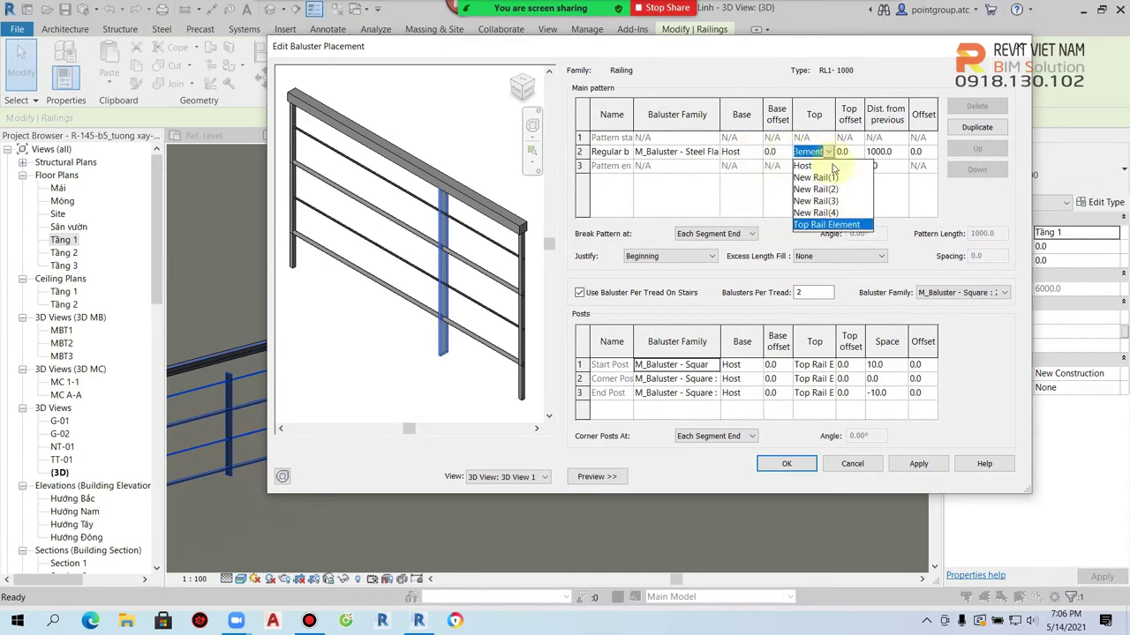
{"action": "left_click", "coordinate": [821, 213]}
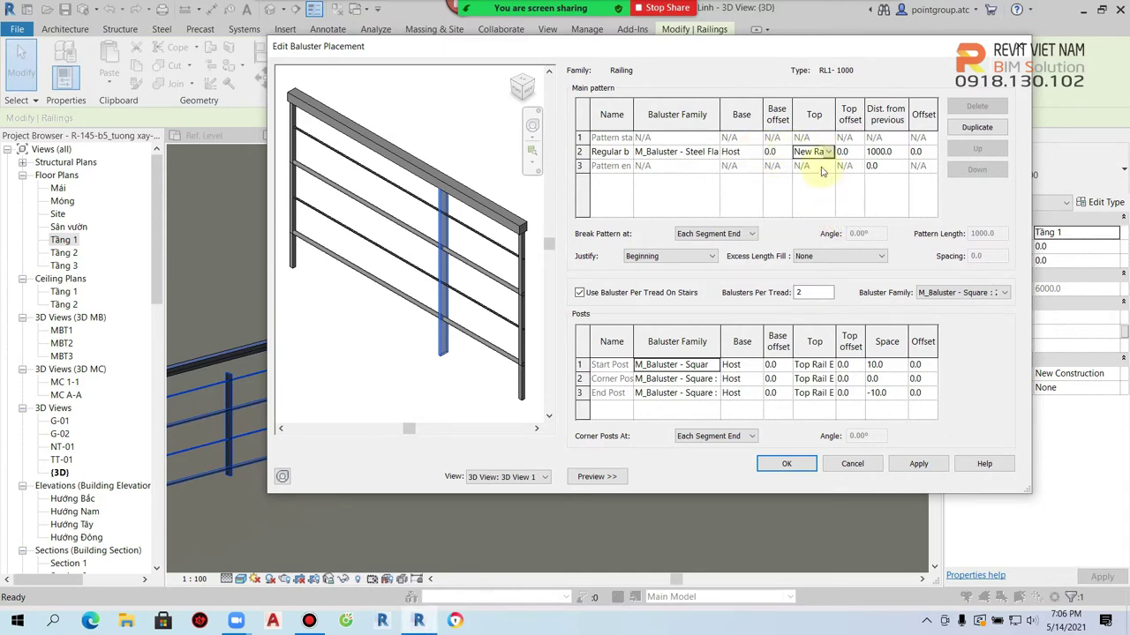
{"action": "left_click", "coordinate": [921, 463]}
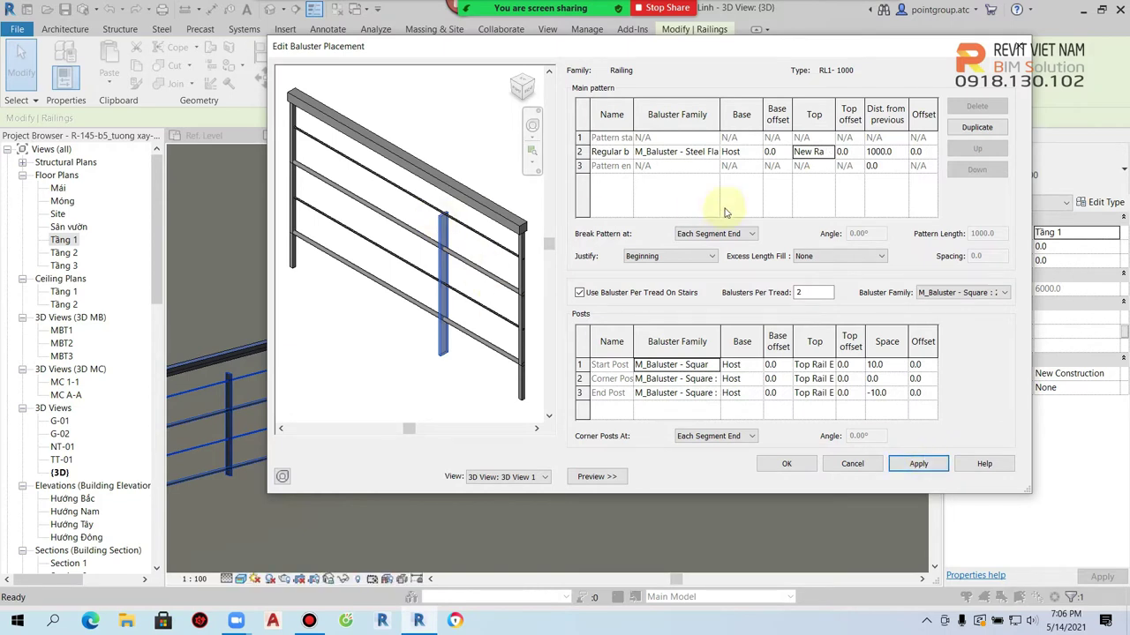
{"action": "left_click", "coordinate": [750, 152]}
{"action": "left_click", "coordinate": [756, 151]}
{"action": "left_click", "coordinate": [757, 183]}
{"action": "left_click", "coordinate": [918, 464]}
{"action": "left_click", "coordinate": [786, 464]}
{"action": "left_click", "coordinate": [799, 481]}
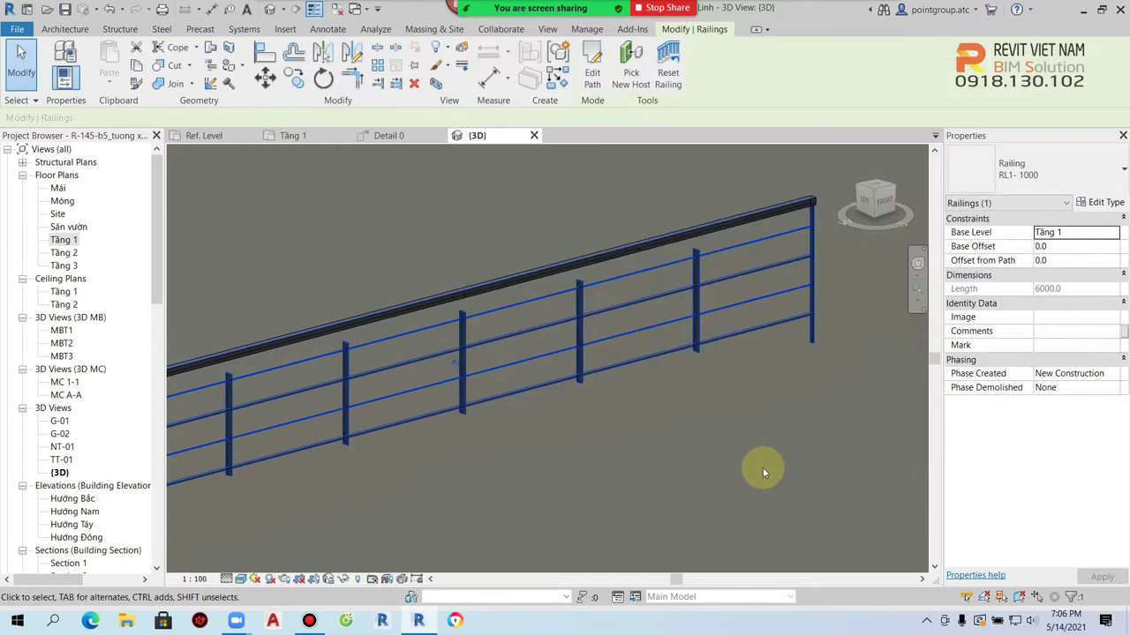
{"action": "left_click", "coordinate": [751, 452]}
{"action": "scroll", "coordinate": [678, 258], "scroll_direction": "up", "scroll_amount": 4}
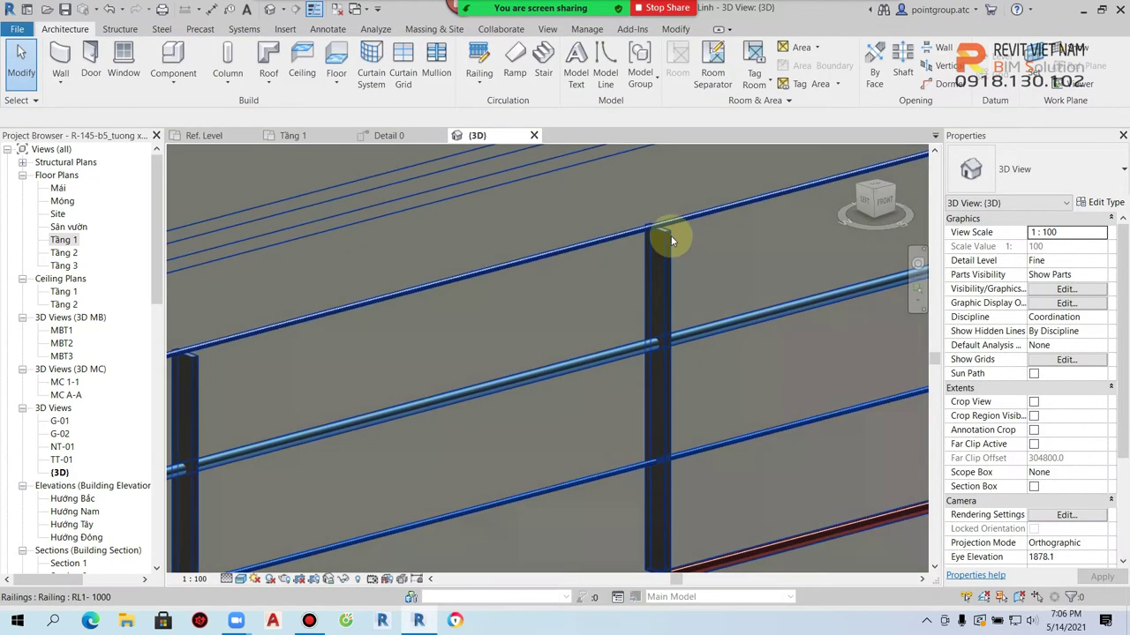
Step: Give the regular flat balusters a -50 base offset and 50 top offset
{"action": "left_click", "coordinate": [671, 245]}
{"action": "scroll", "coordinate": [674, 244], "scroll_direction": "down", "scroll_amount": 2}
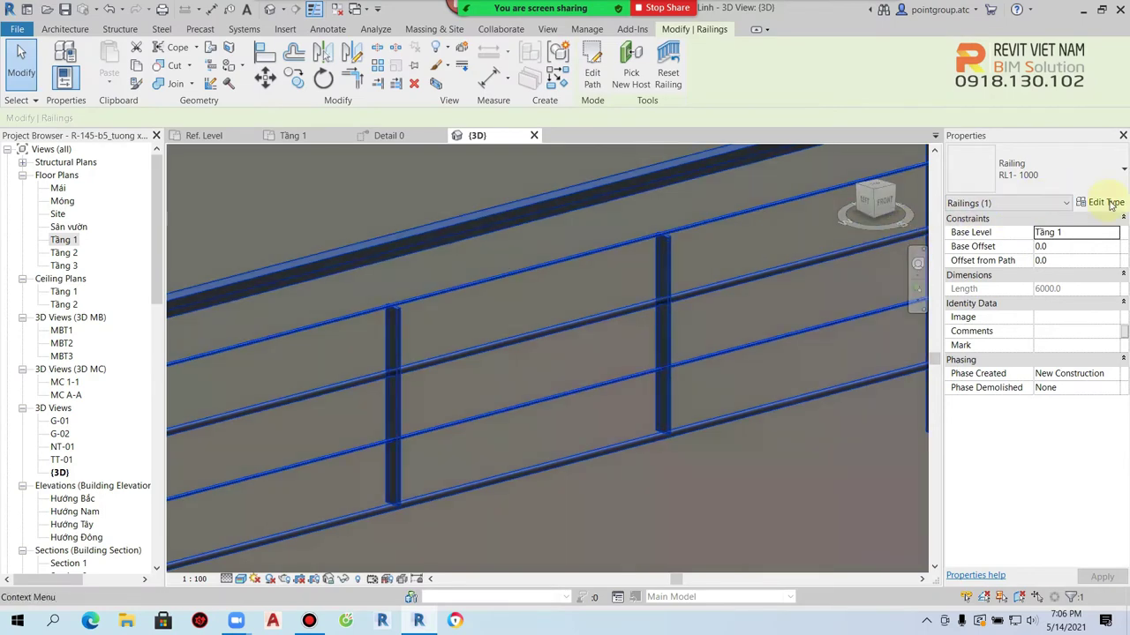
{"action": "left_click", "coordinate": [1099, 202]}
{"action": "left_click", "coordinate": [847, 216]}
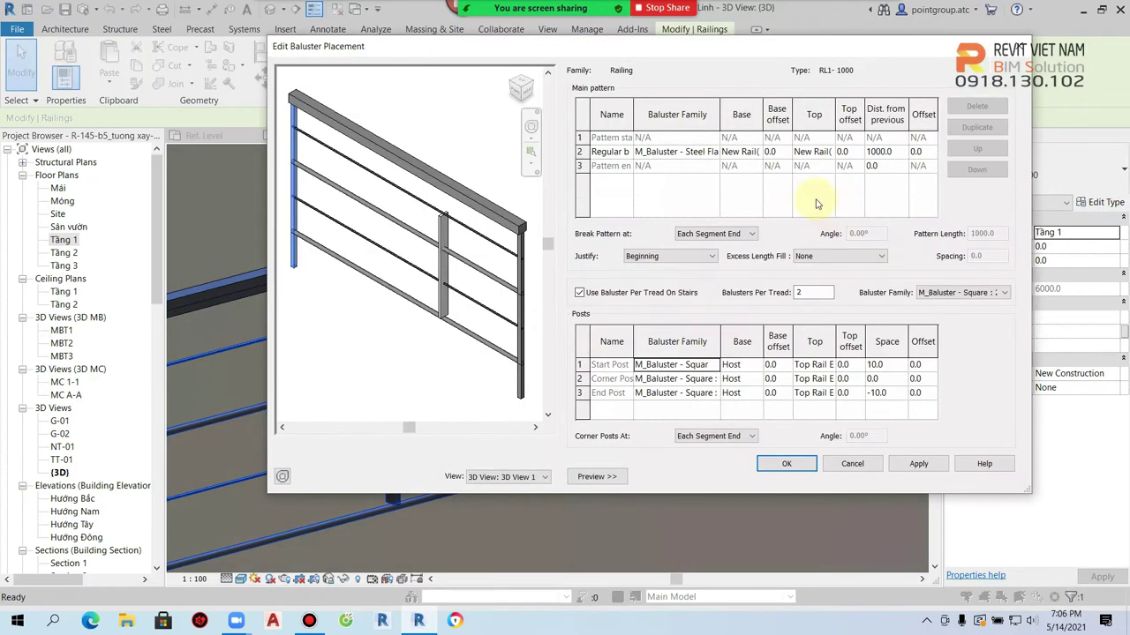
{"action": "left_click", "coordinate": [770, 152]}
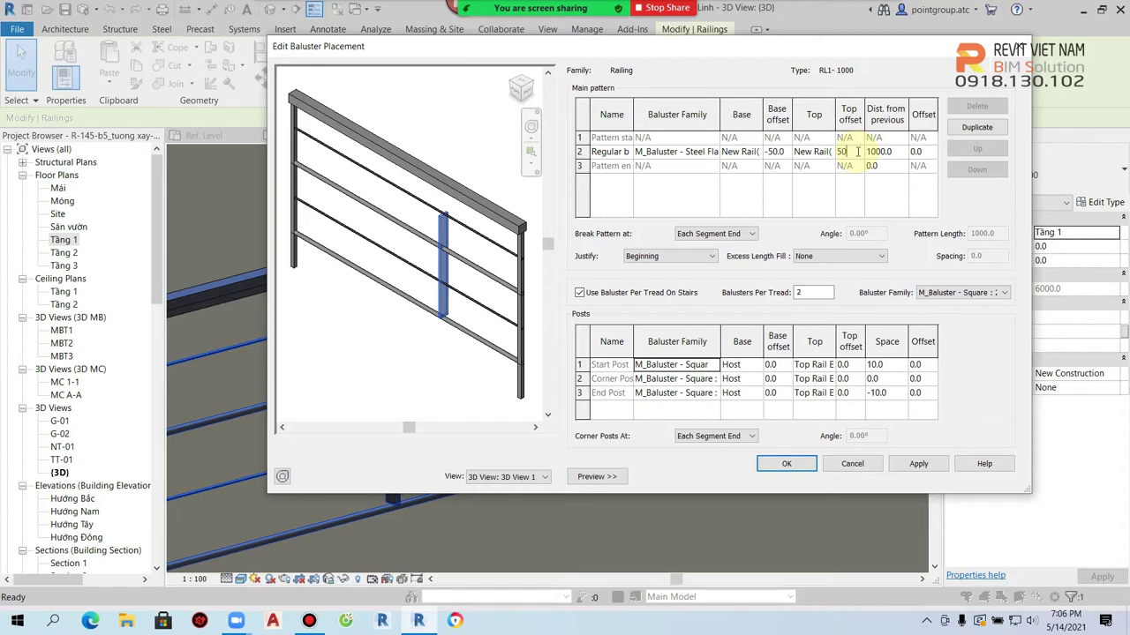
{"action": "left_click", "coordinate": [918, 464]}
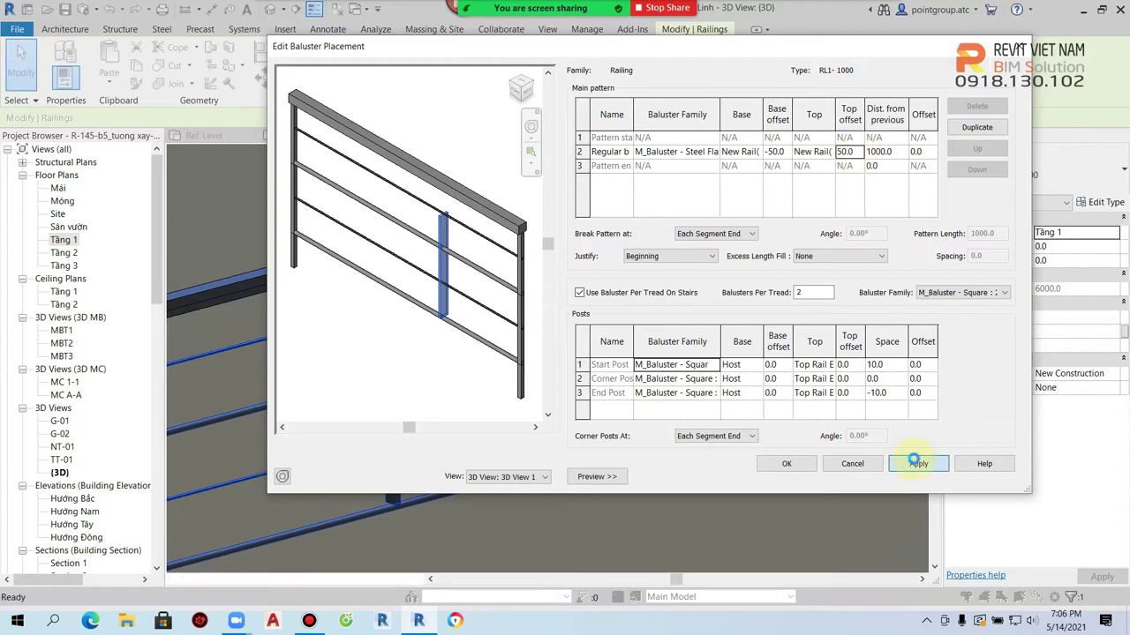
{"action": "left_click", "coordinate": [800, 470]}
{"action": "left_click", "coordinate": [793, 474]}
{"action": "left_click", "coordinate": [804, 462]}
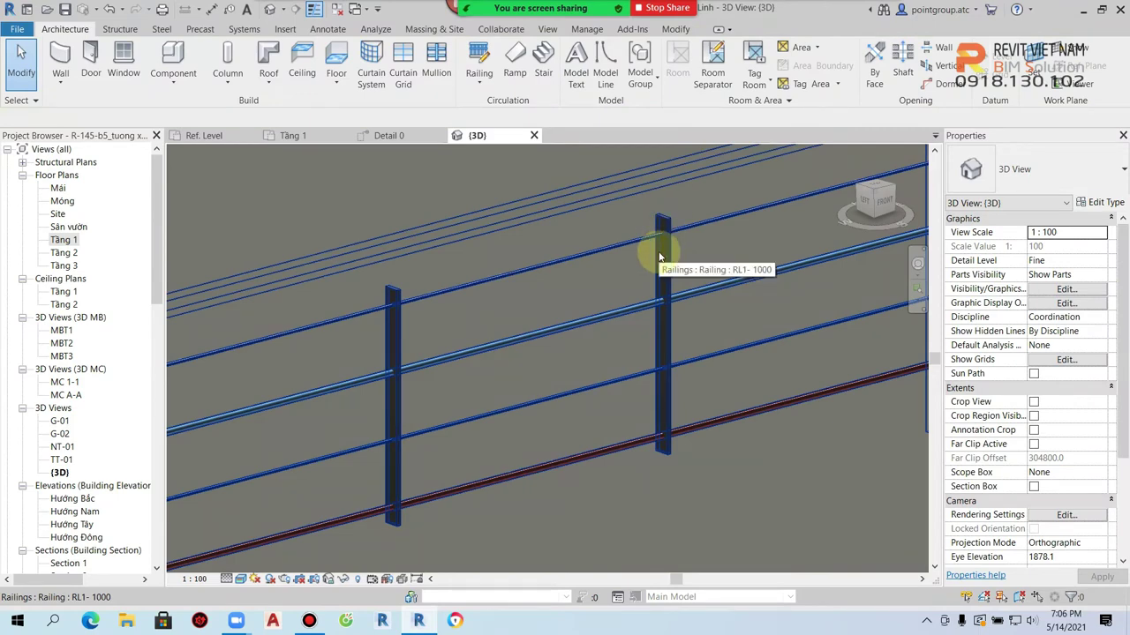
{"action": "scroll", "coordinate": [660, 256], "scroll_direction": "down", "scroll_amount": 3}
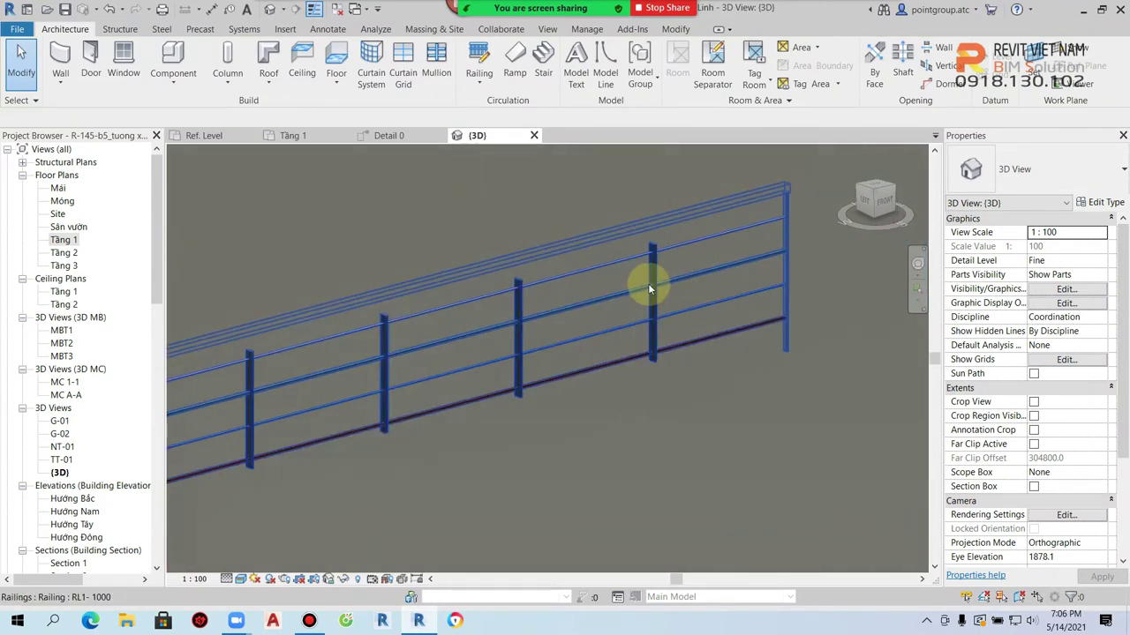
{"action": "left_click", "coordinate": [609, 300]}
{"action": "scroll", "coordinate": [607, 298], "scroll_direction": "up", "scroll_amount": 2}
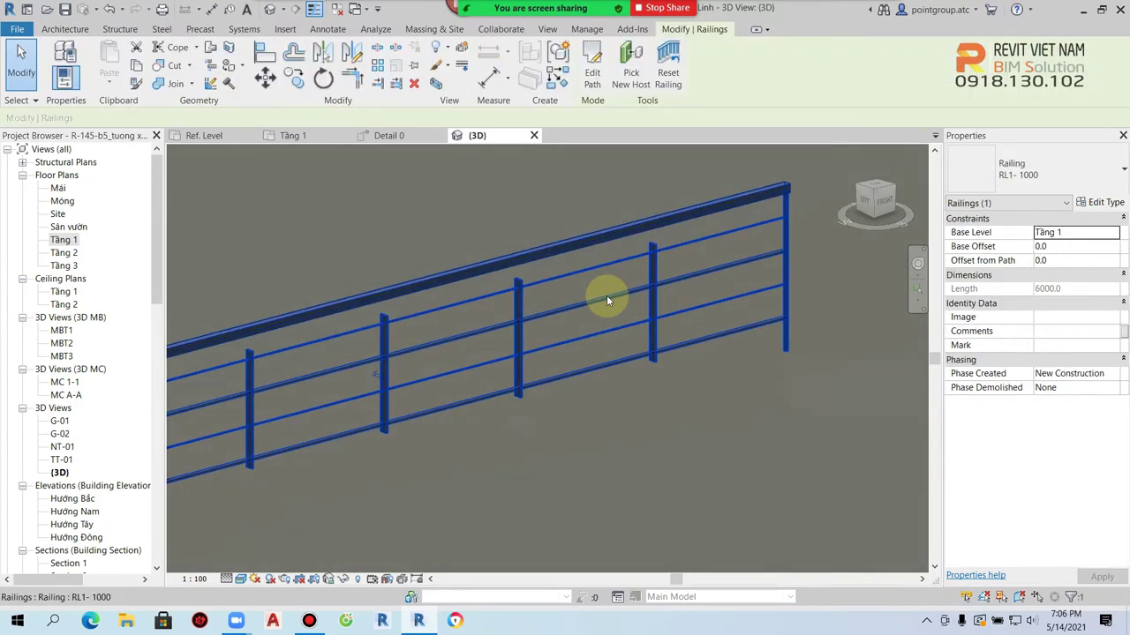
Step: Duplicate the regular baluster row 2 in the RL1-1000 baluster placement pattern
{"action": "left_click", "coordinate": [1080, 202]}
{"action": "left_click", "coordinate": [849, 217]}
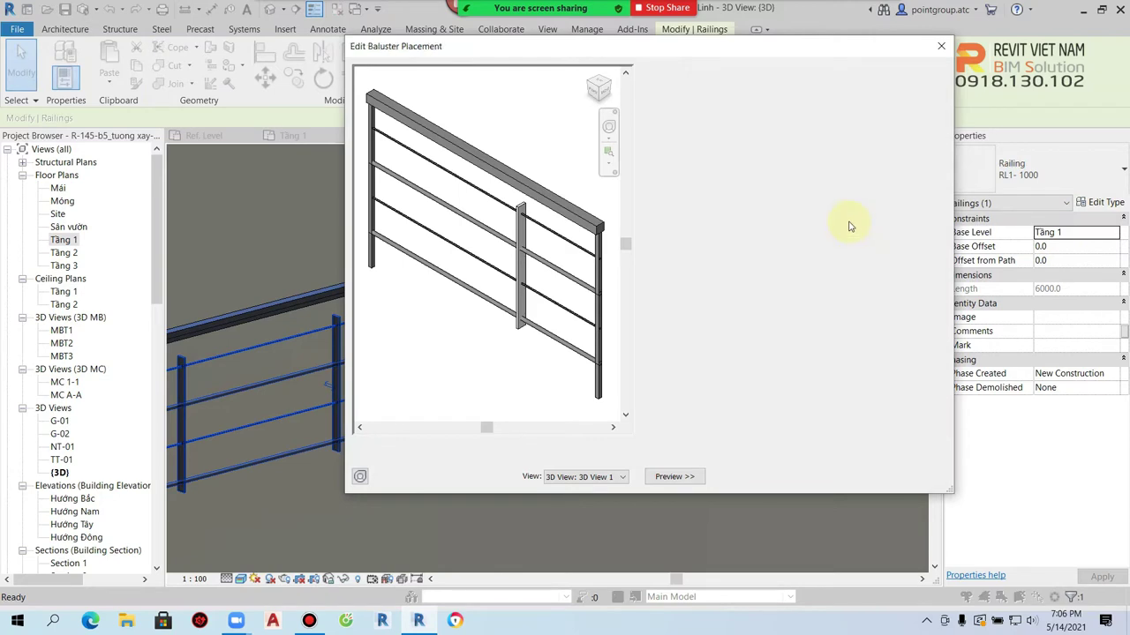
{"action": "left_click", "coordinate": [956, 93]}
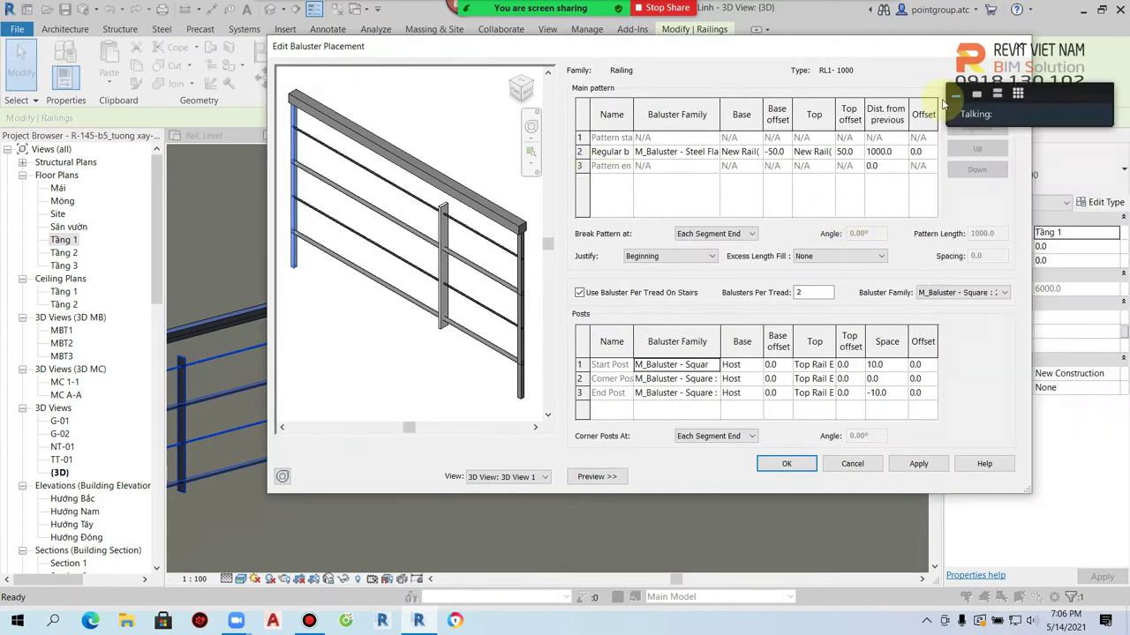
{"action": "left_click_drag", "start_coordinate": [1062, 93], "coordinate": [1059, 13]}
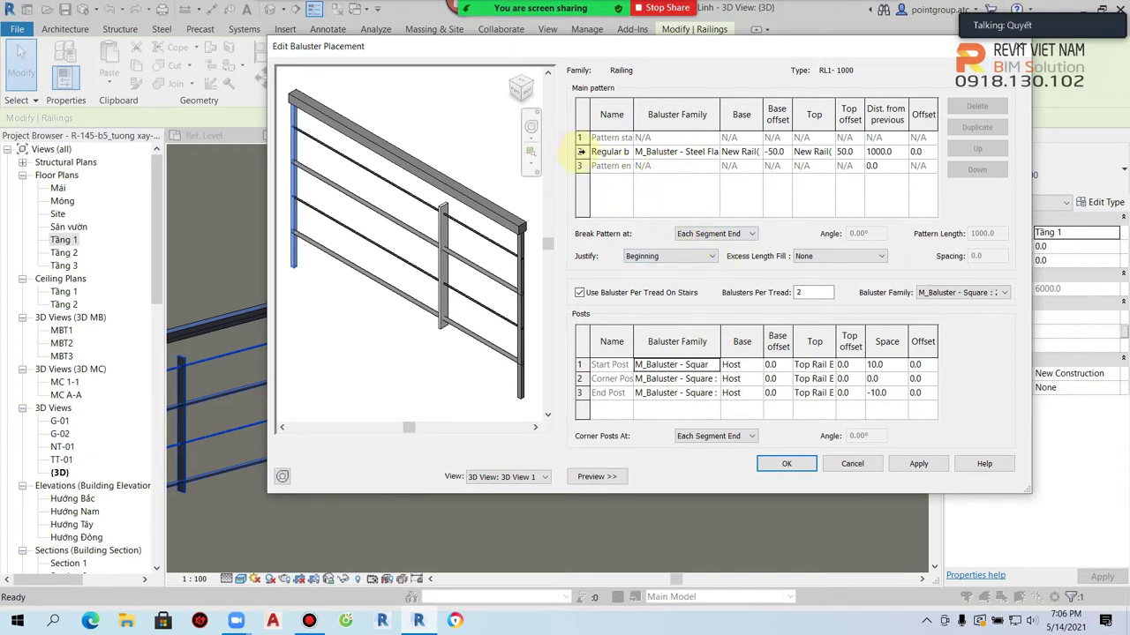
{"action": "left_click", "coordinate": [580, 152]}
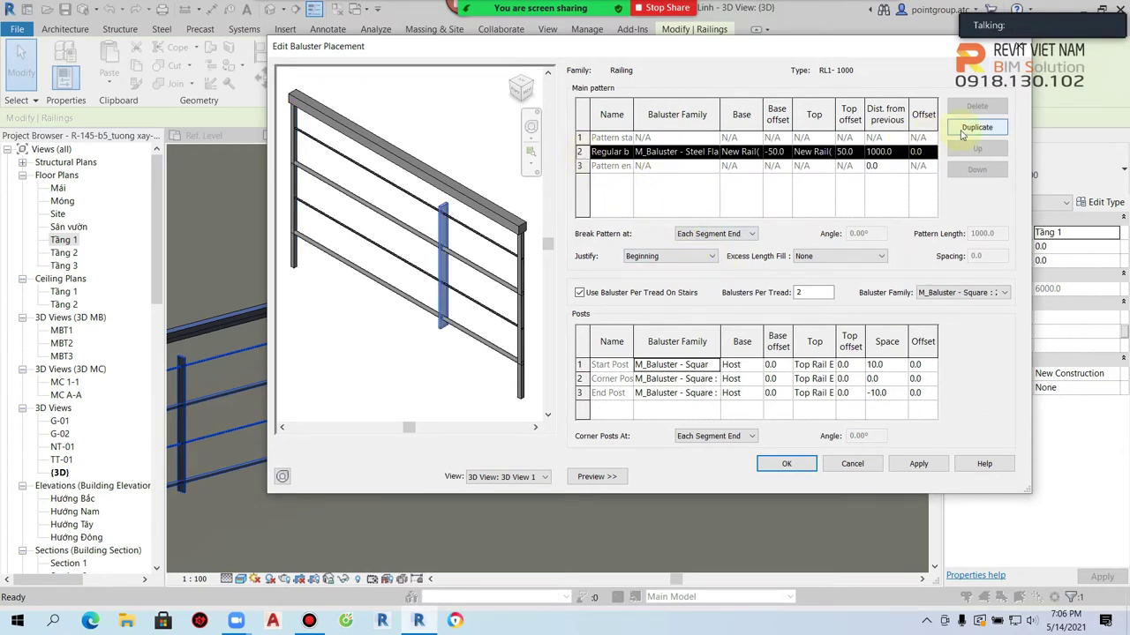
{"action": "left_click", "coordinate": [977, 127]}
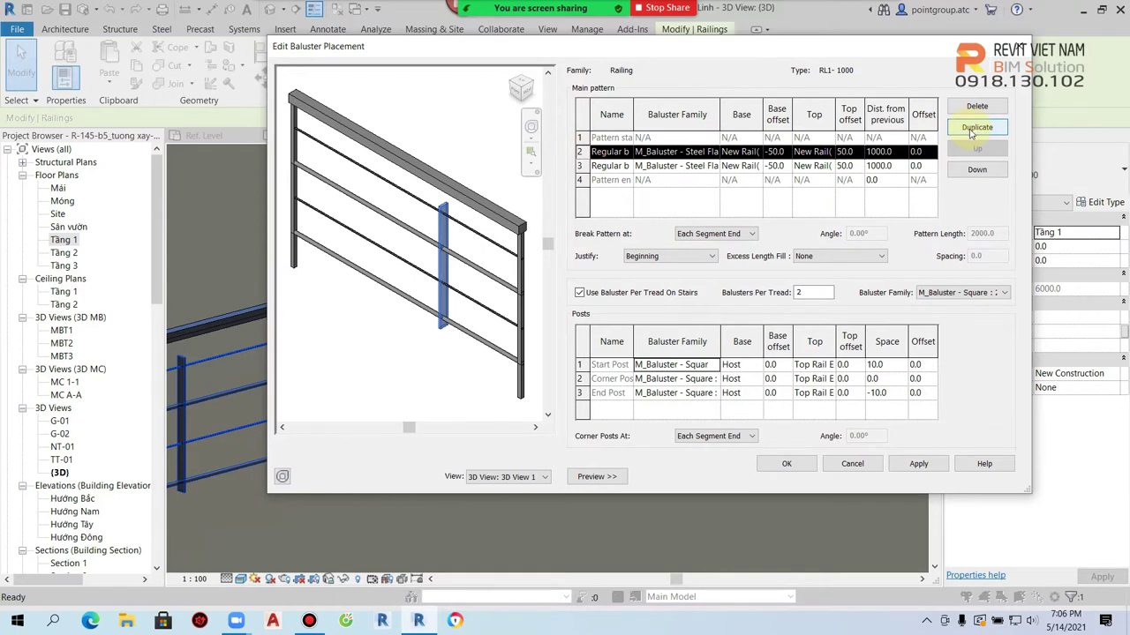
Step: Set the new row 3 baluster's base to Host and its top to Top Rail Element
{"action": "left_click", "coordinate": [788, 166]}
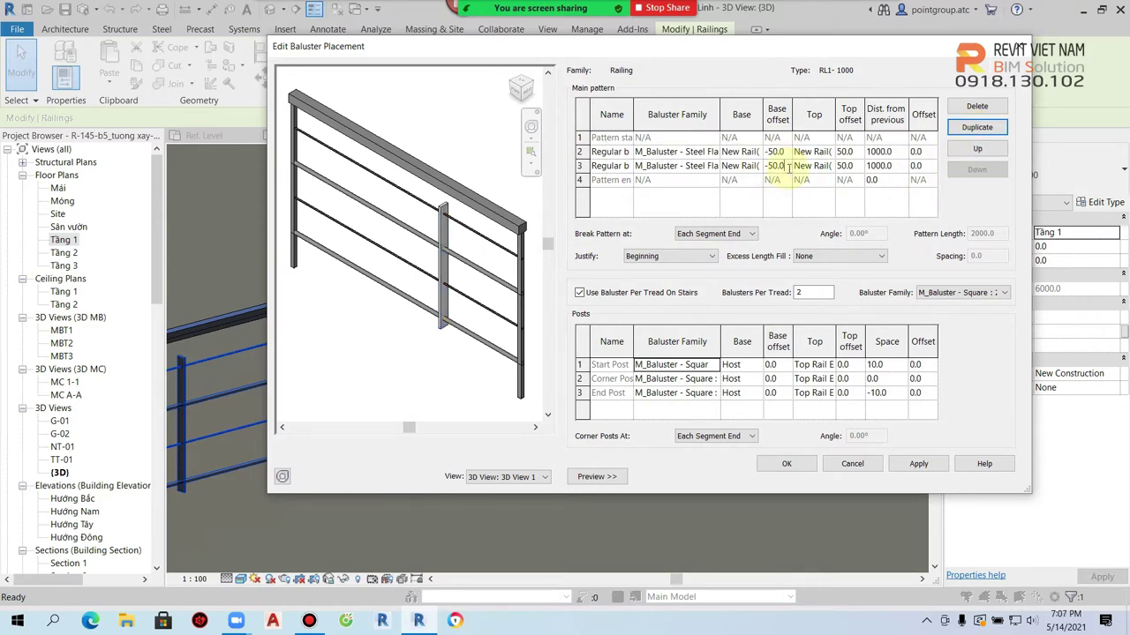
{"action": "type", "text": "0"}
{"action": "left_click", "coordinate": [742, 166]}
{"action": "left_click", "coordinate": [756, 165]}
{"action": "left_click", "coordinate": [749, 180]}
{"action": "left_click", "coordinate": [821, 168]}
{"action": "left_click", "coordinate": [828, 166]}
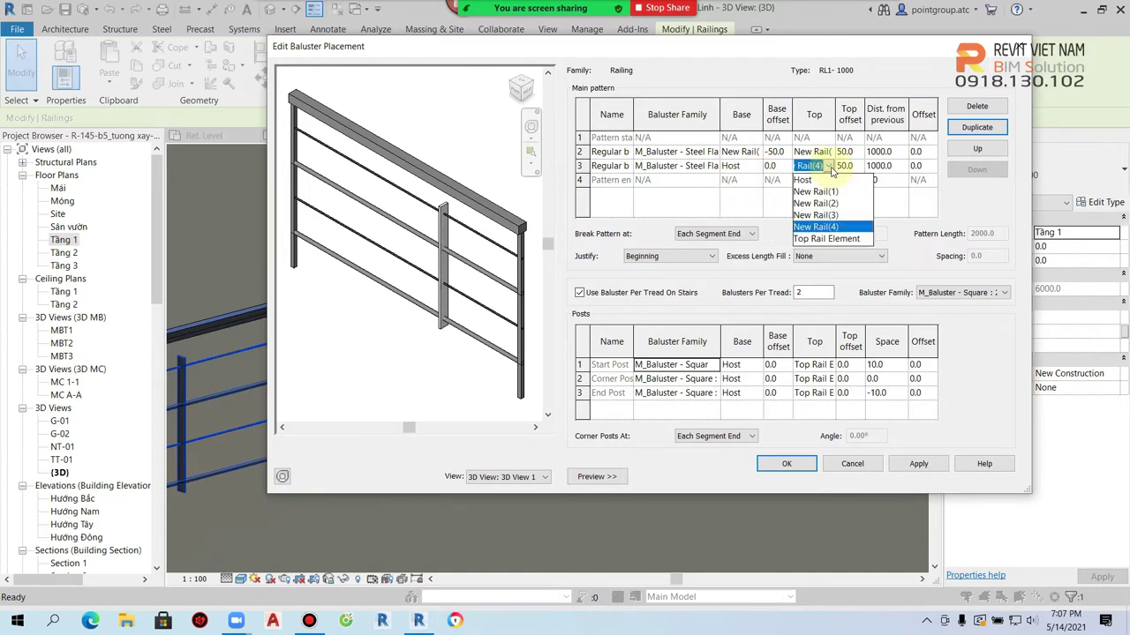
{"action": "left_click", "coordinate": [840, 237]}
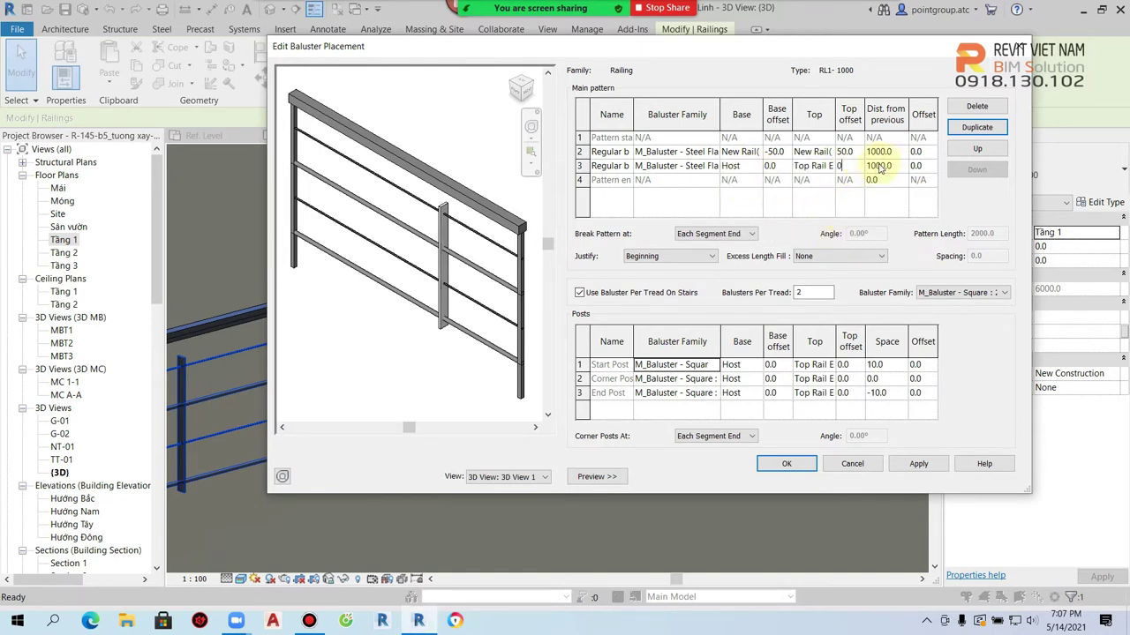
Step: Give row 3 a 500 distance from previous and M_Baluster - Square, then confirm both dialogs
{"action": "left_click", "coordinate": [898, 164]}
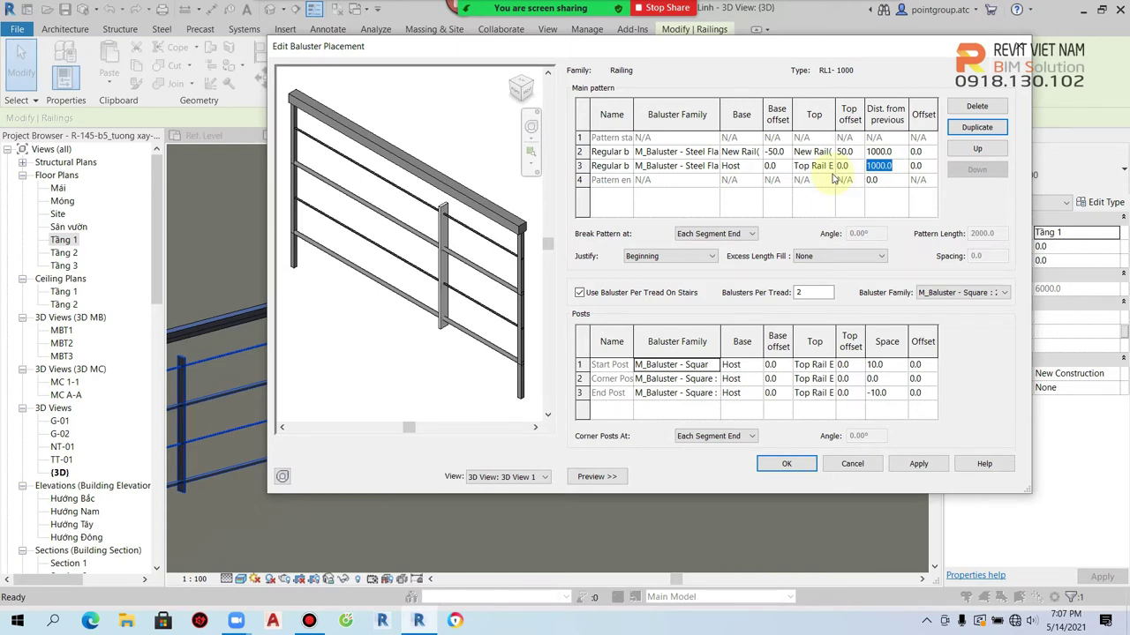
{"action": "type", "text": "50"}
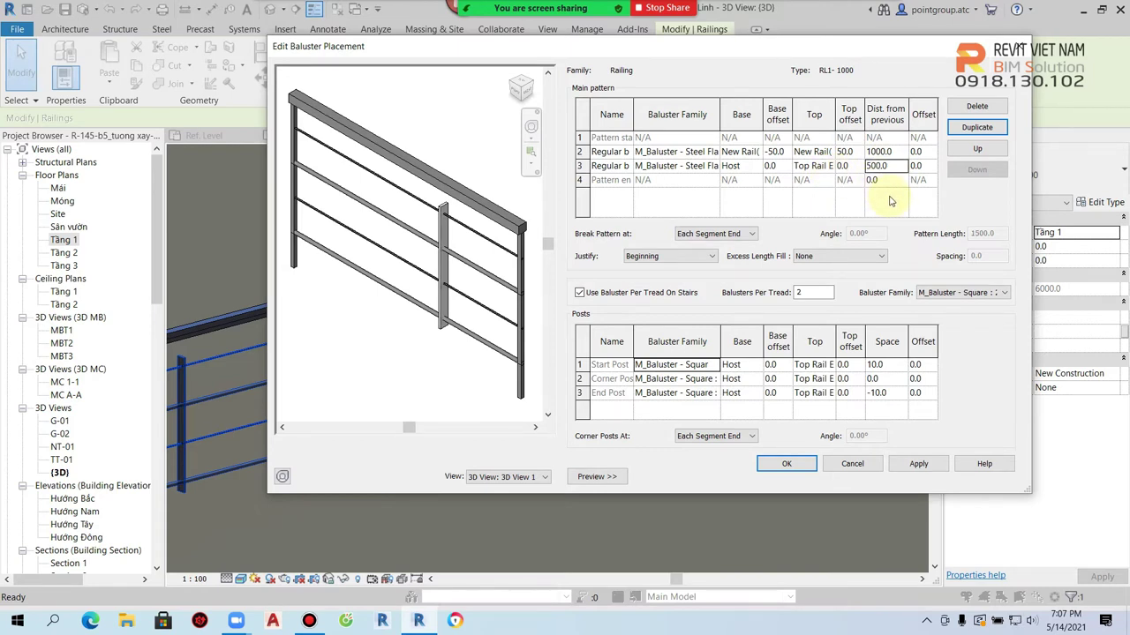
{"action": "left_click", "coordinate": [713, 165]}
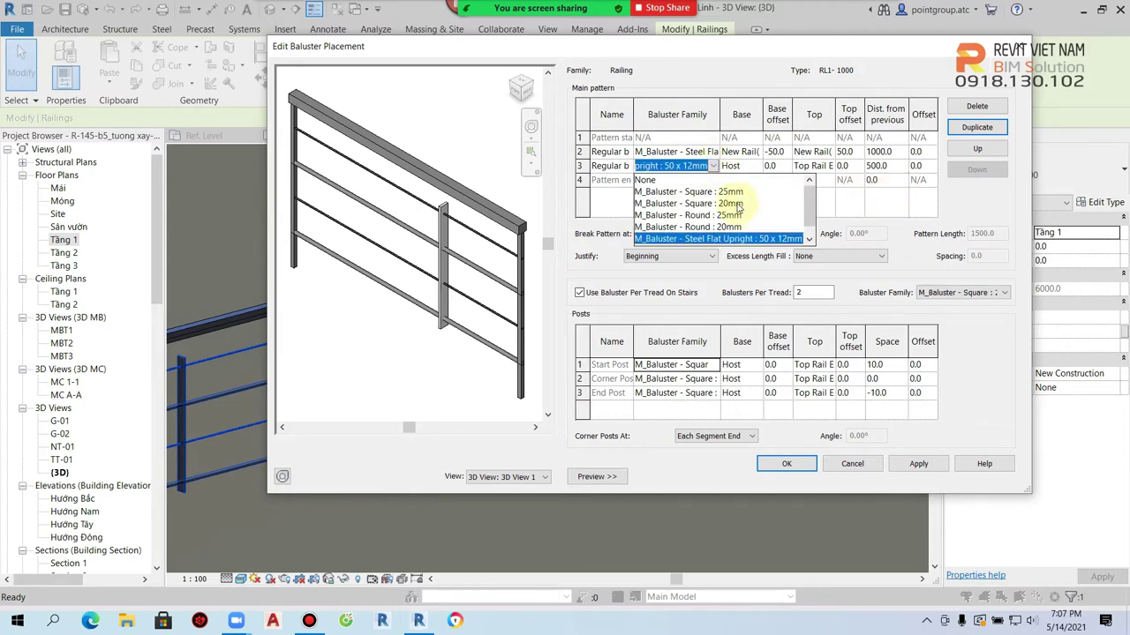
{"action": "left_click", "coordinate": [732, 203]}
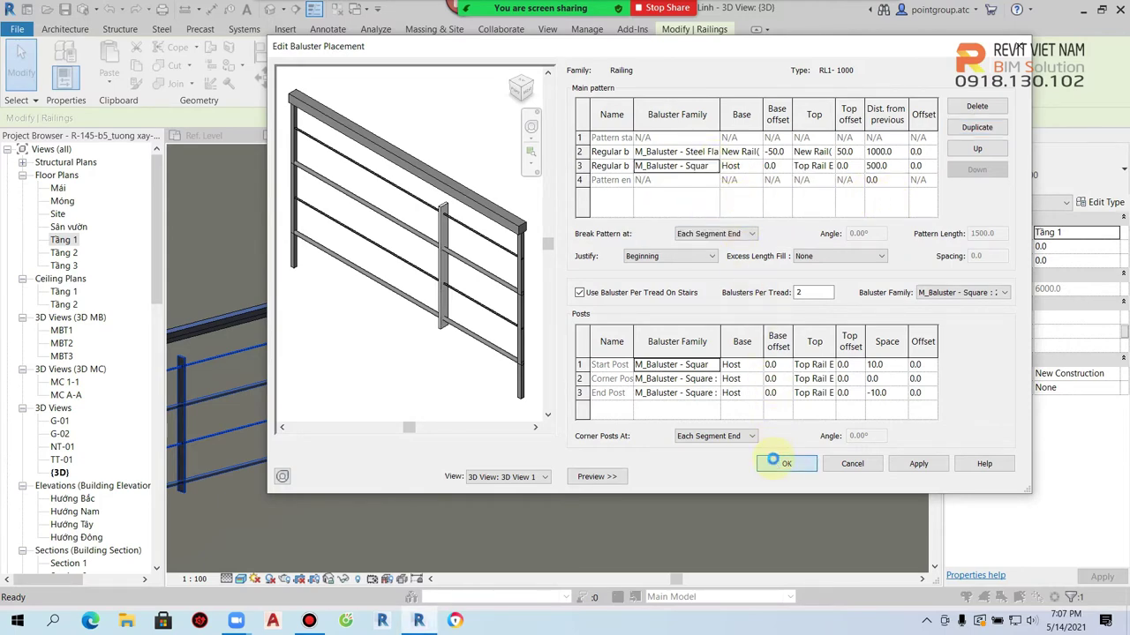
{"action": "left_click", "coordinate": [786, 463]}
{"action": "left_click", "coordinate": [786, 471]}
{"action": "left_click", "coordinate": [766, 454]}
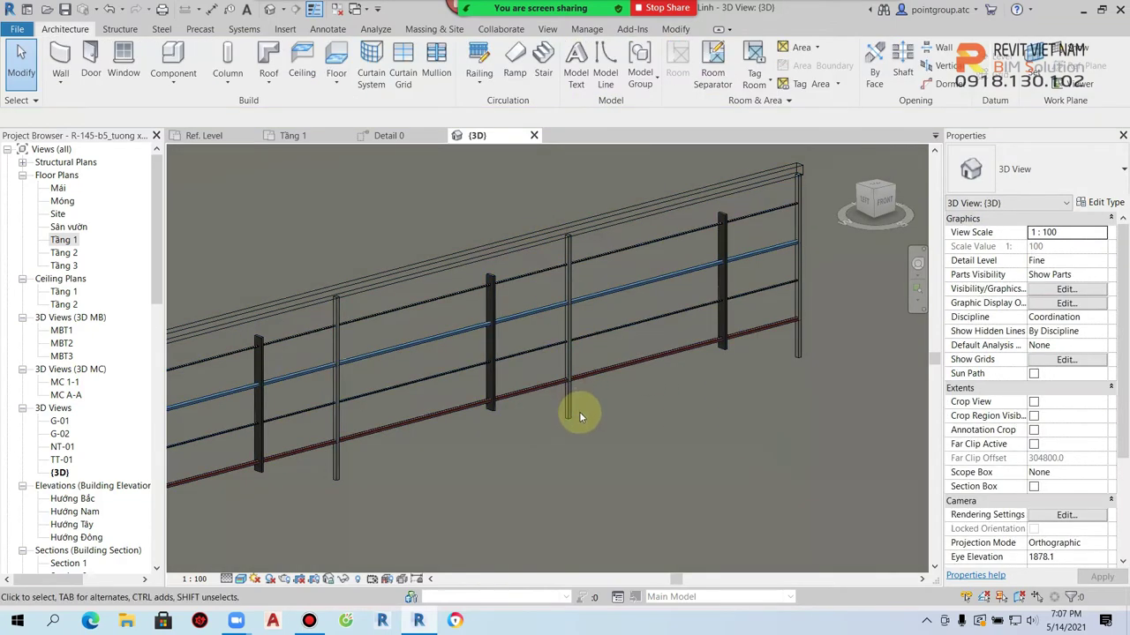
Step: Set the flat steel baluster's distance from previous to 500, then apply and confirm
{"action": "left_click", "coordinate": [598, 370]}
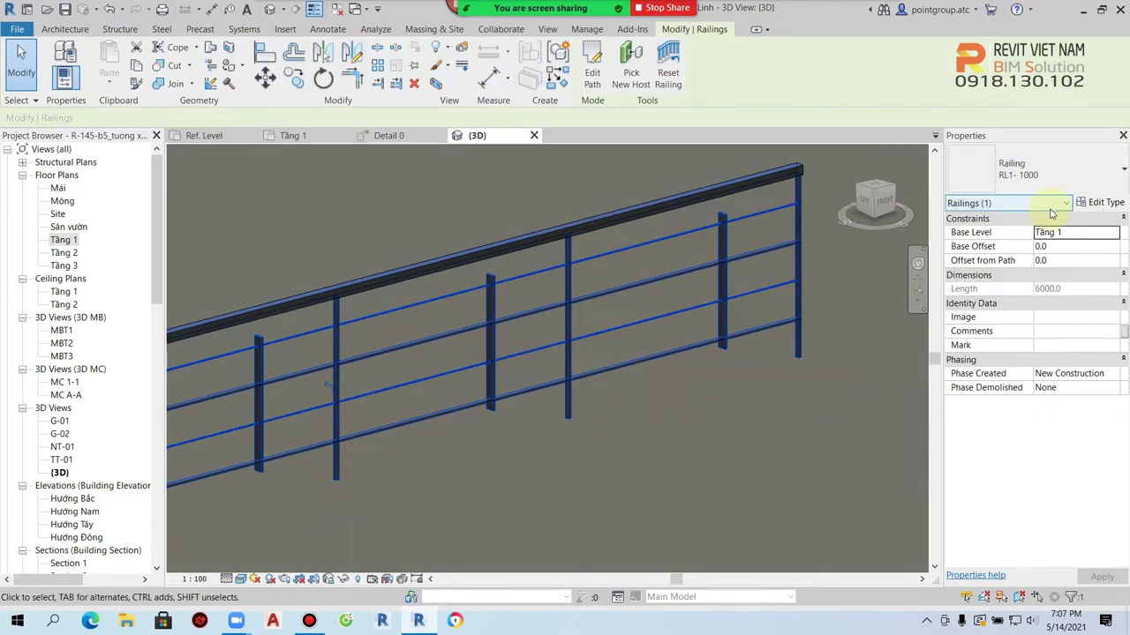
{"action": "left_click", "coordinate": [1106, 204]}
{"action": "left_click", "coordinate": [869, 219]}
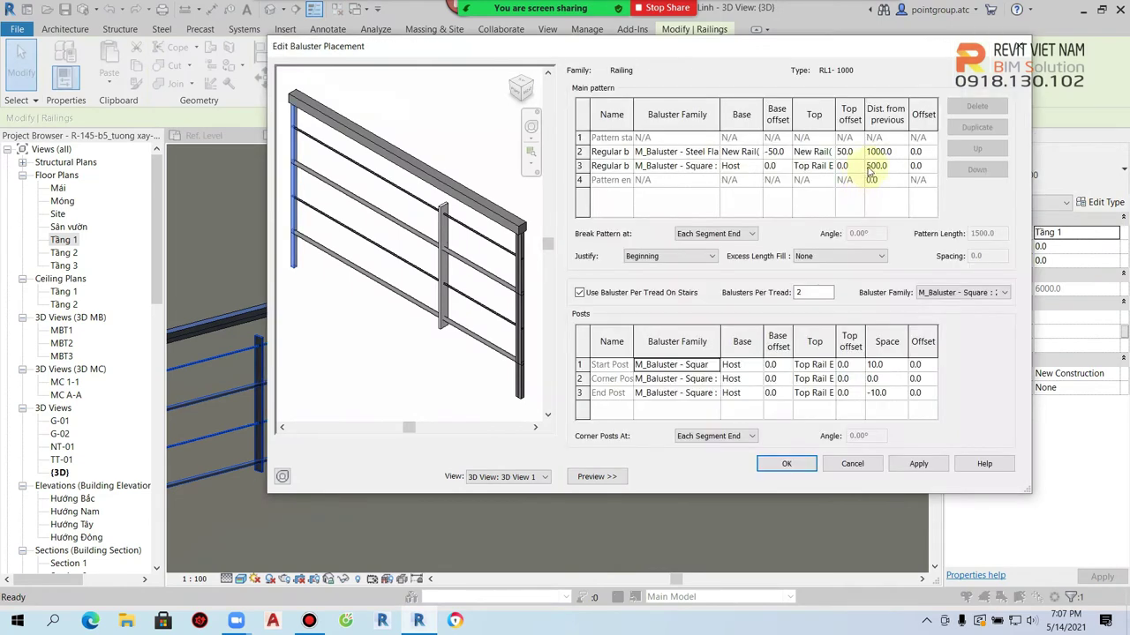
{"action": "left_click_drag", "start_coordinate": [895, 154], "coordinate": [850, 154]}
{"action": "type", "text": "500"}
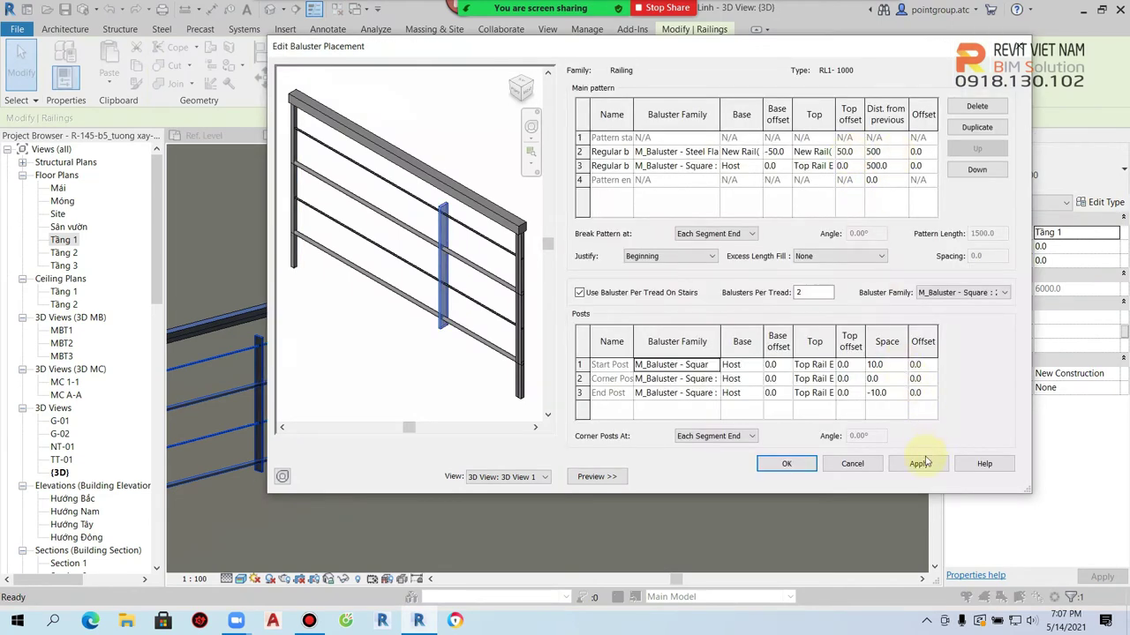
{"action": "left_click", "coordinate": [920, 463]}
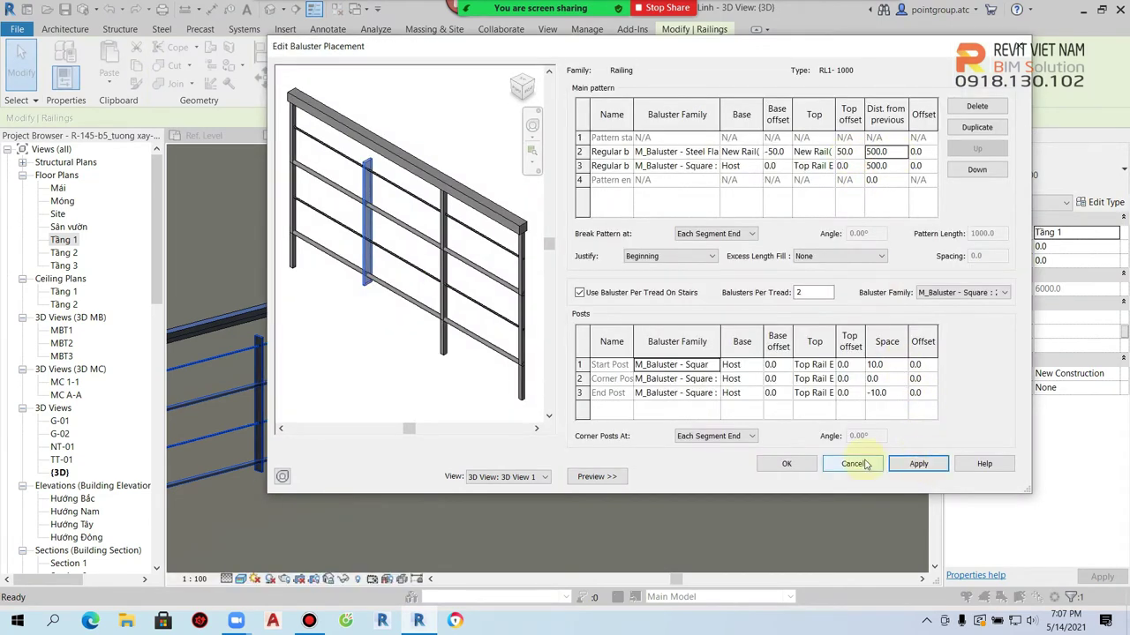
{"action": "left_click", "coordinate": [787, 463]}
{"action": "left_click", "coordinate": [799, 477]}
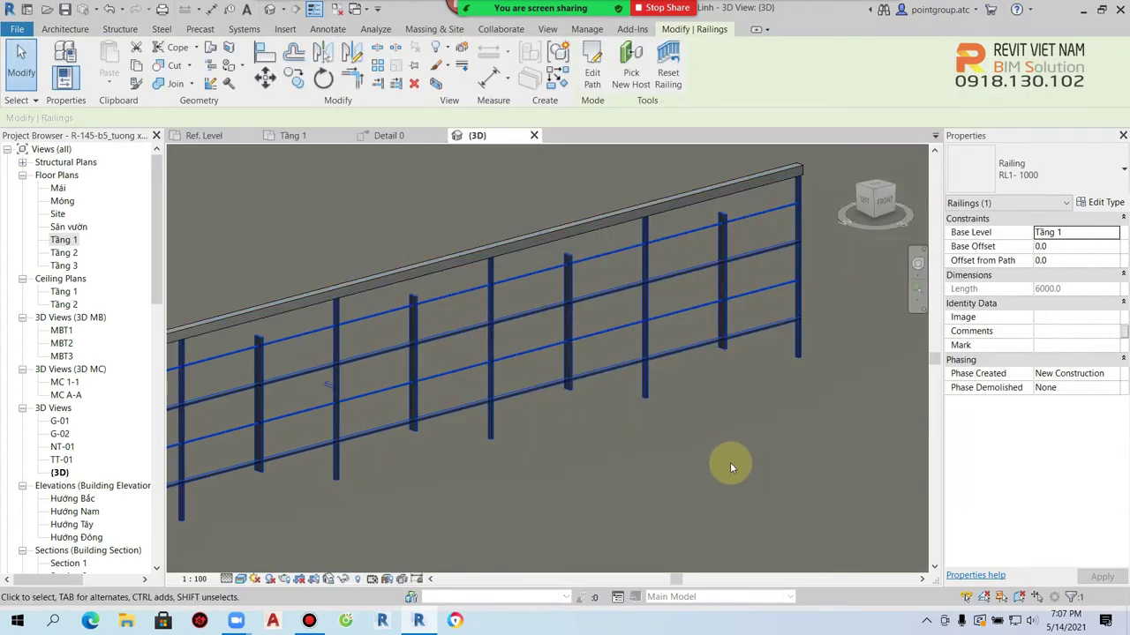
Step: Inspect the respaced balusters in 3D, then reselect the railing and reopen its type properties
{"action": "left_click", "coordinate": [729, 461]}
{"action": "middle_click_drag", "start_coordinate": [748, 426], "coordinate": [507, 337], "text": "shift"}
{"action": "scroll", "coordinate": [506, 336], "scroll_direction": "up", "scroll_amount": 3}
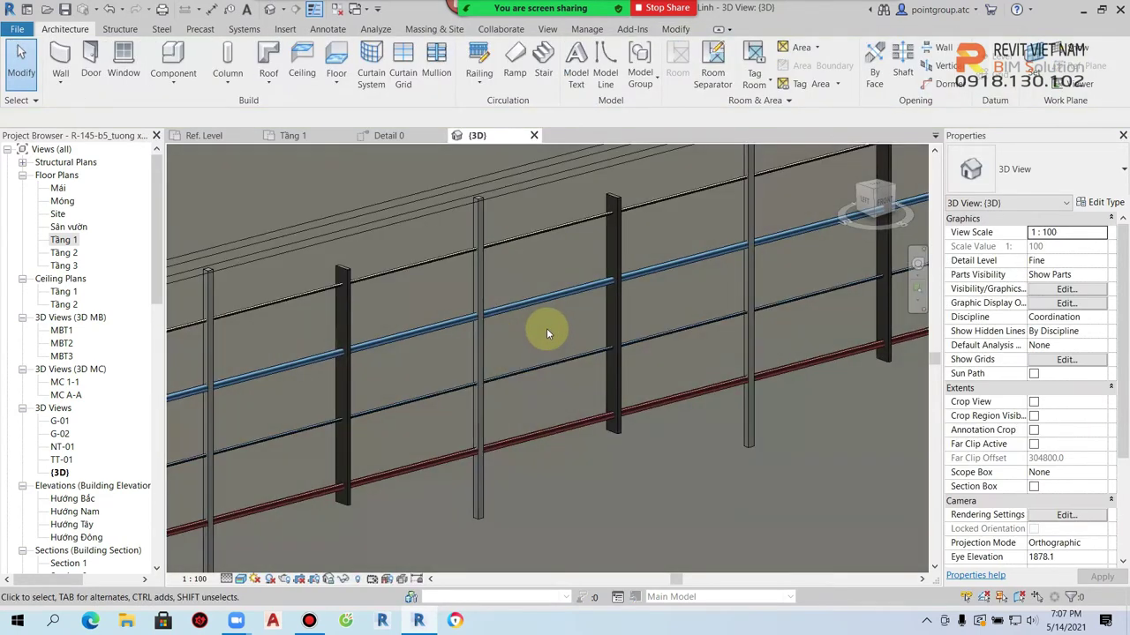
{"action": "scroll", "coordinate": [552, 327], "scroll_direction": "down", "scroll_amount": 2}
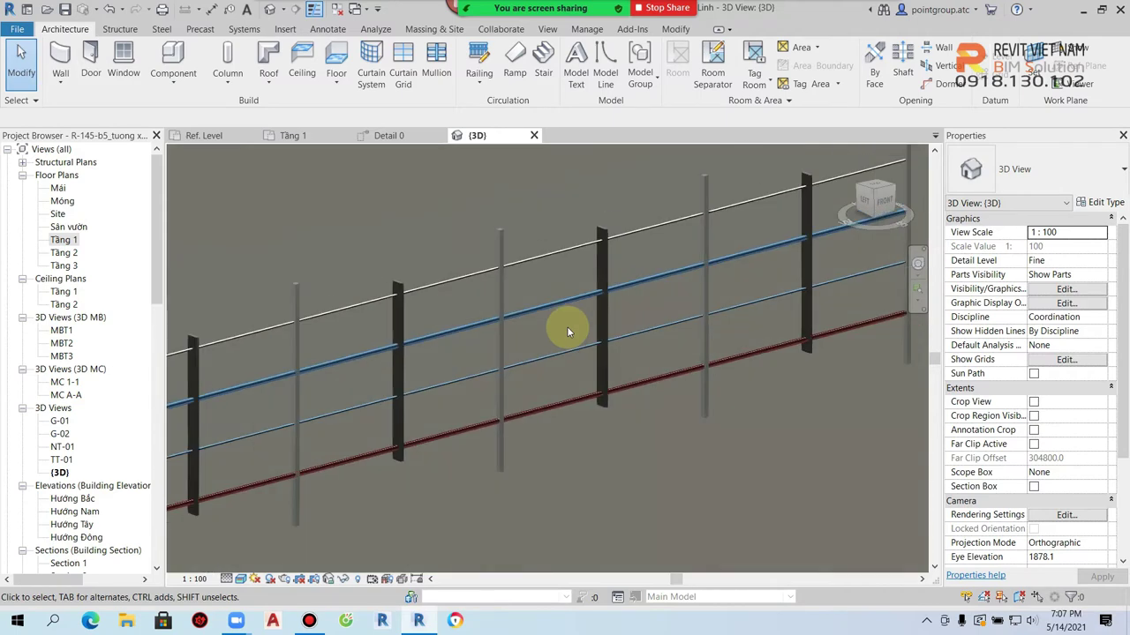
{"action": "left_click", "coordinate": [1100, 202]}
{"action": "left_click", "coordinate": [797, 45]}
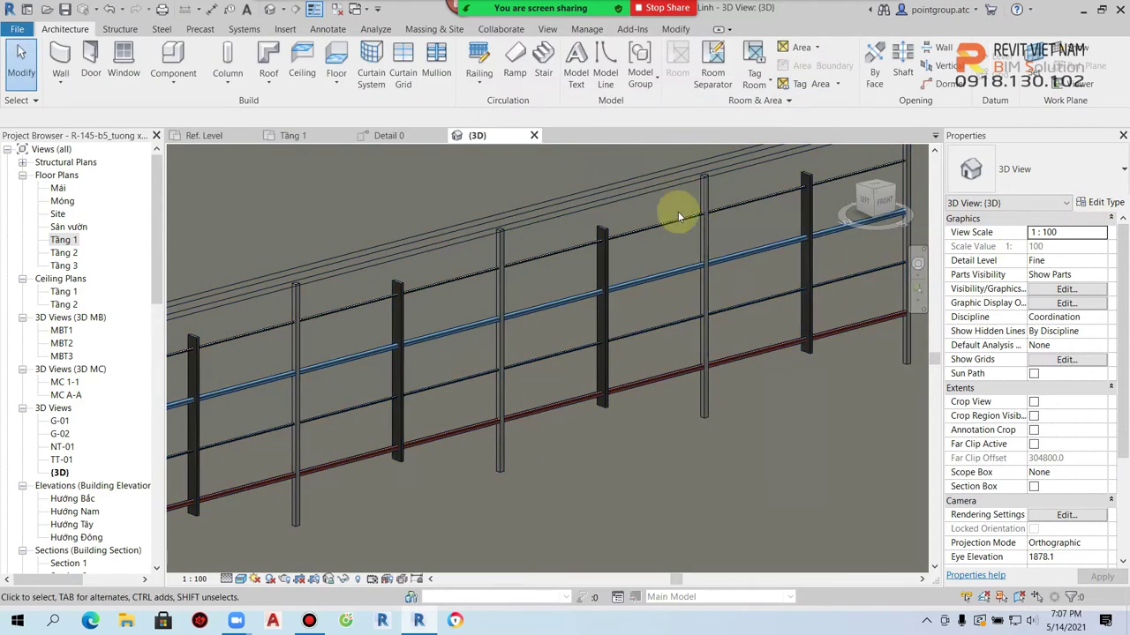
{"action": "left_click", "coordinate": [678, 224]}
{"action": "left_click", "coordinate": [1101, 202]}
Step: Set both the steel and square balusters' distance from previous to 100 and confirm
{"action": "left_click", "coordinate": [724, 219]}
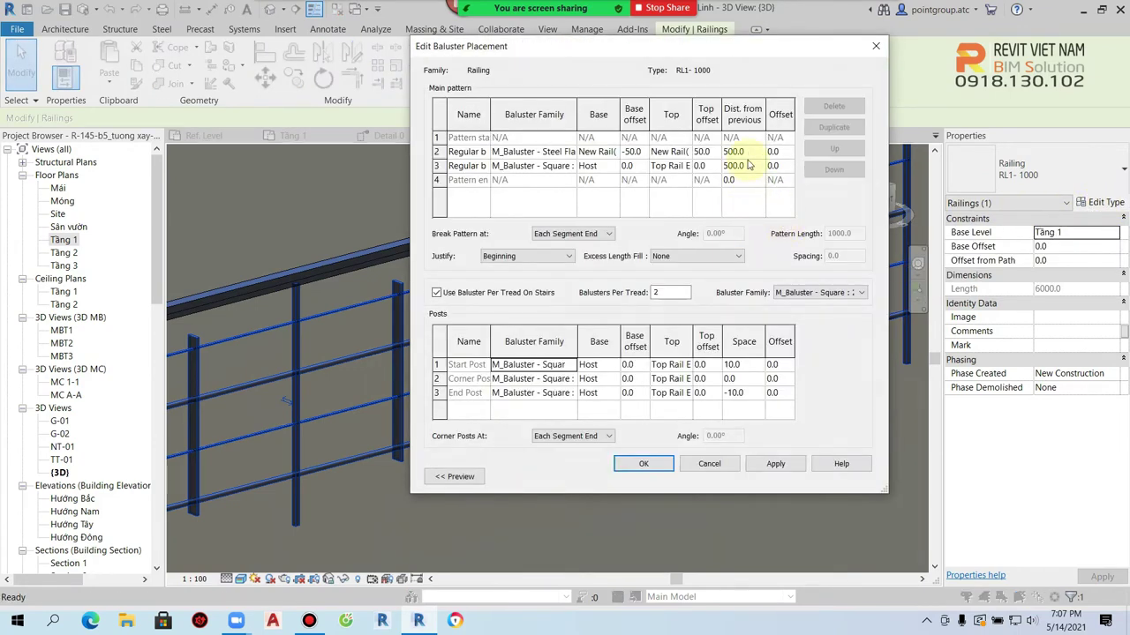
{"action": "left_click", "coordinate": [747, 155]}
{"action": "type", "text": "100"}
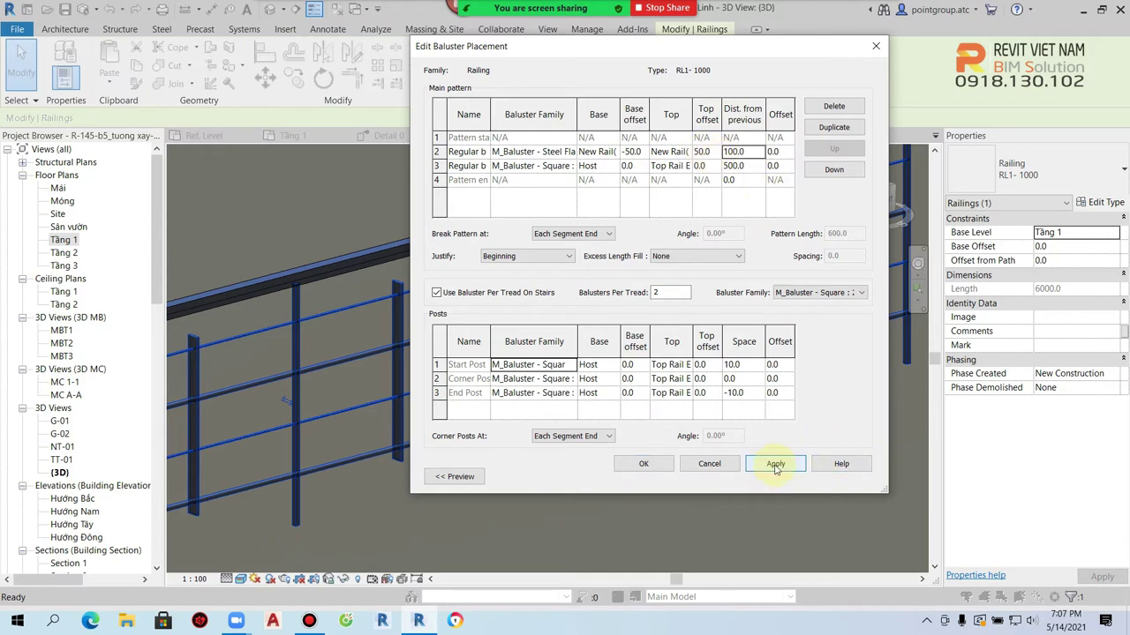
{"action": "left_click", "coordinate": [756, 165]}
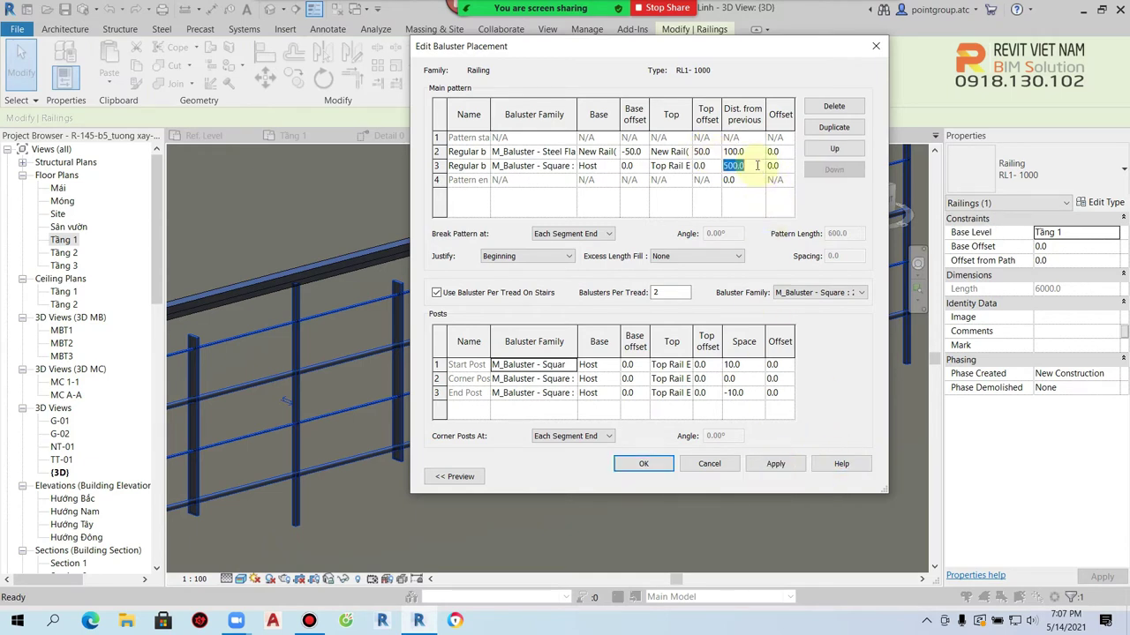
{"action": "left_click", "coordinate": [777, 463]}
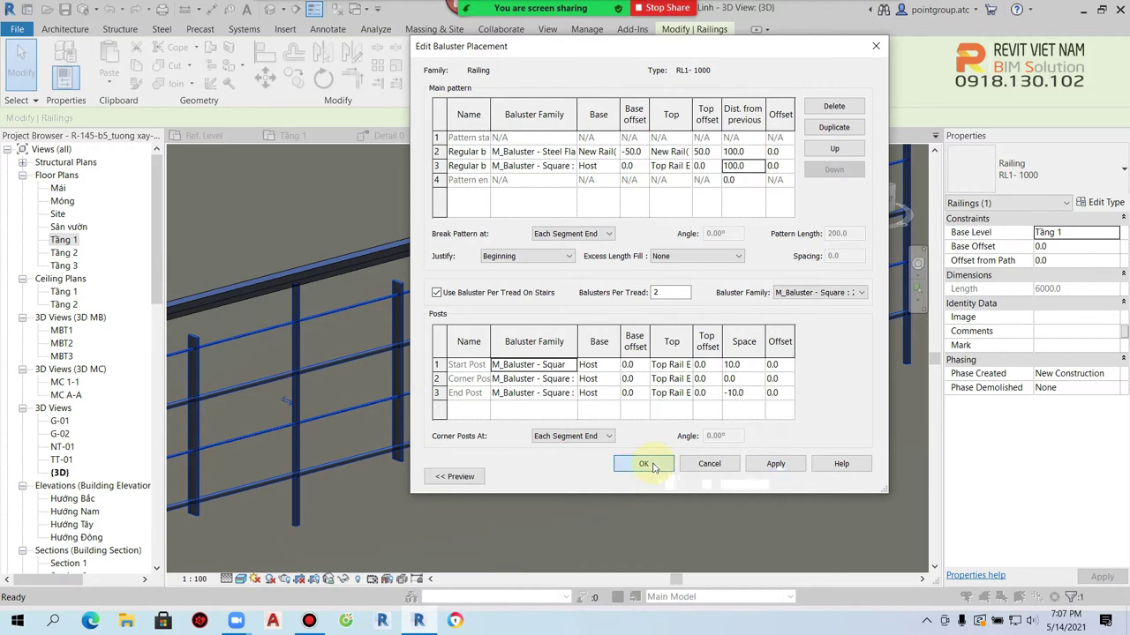
{"action": "left_click", "coordinate": [644, 463]}
Step: Review the denser railing, then reselect it and reopen its type properties
{"action": "left_click", "coordinate": [651, 474]}
{"action": "left_click", "coordinate": [708, 488]}
{"action": "left_click", "coordinate": [685, 378]}
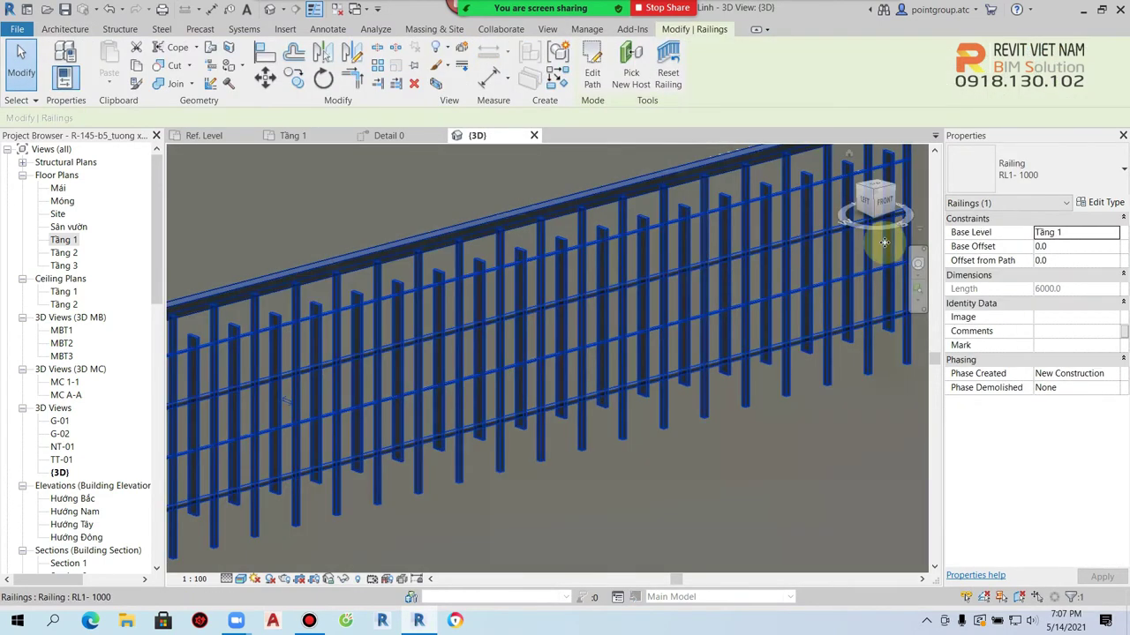
{"action": "left_click", "coordinate": [1097, 202]}
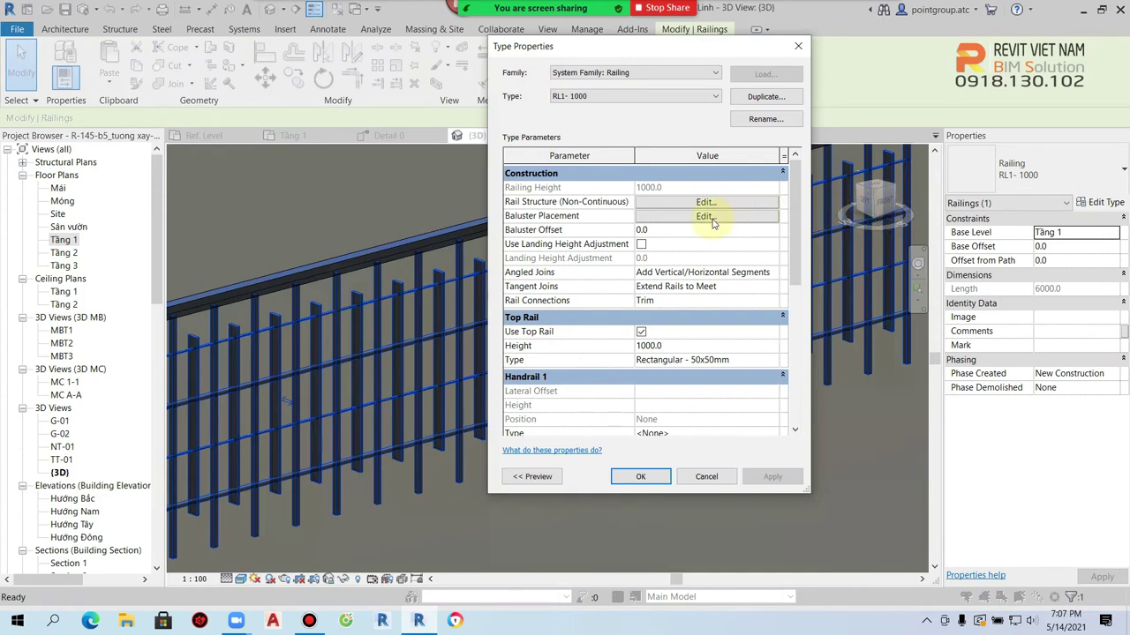
Step: Duplicate the flat steel baluster row so the pattern holds four steel uprights
{"action": "left_click", "coordinate": [710, 217]}
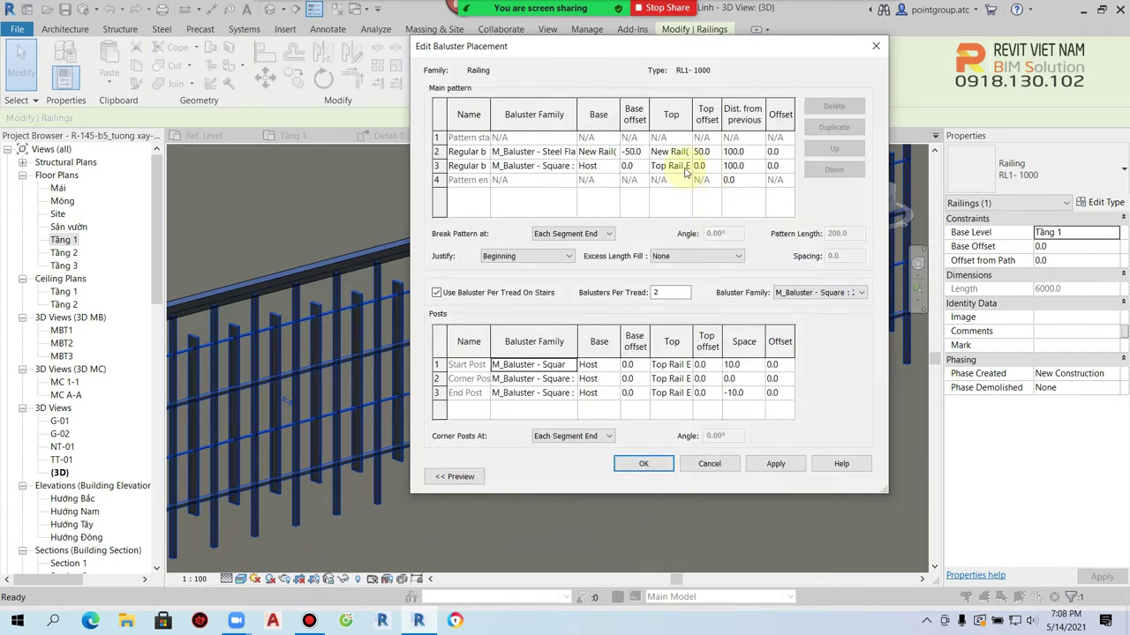
{"action": "left_click", "coordinate": [438, 152]}
{"action": "left_click", "coordinate": [834, 127]}
{"action": "left_click", "coordinate": [834, 127]}
{"action": "left_click", "coordinate": [834, 127]}
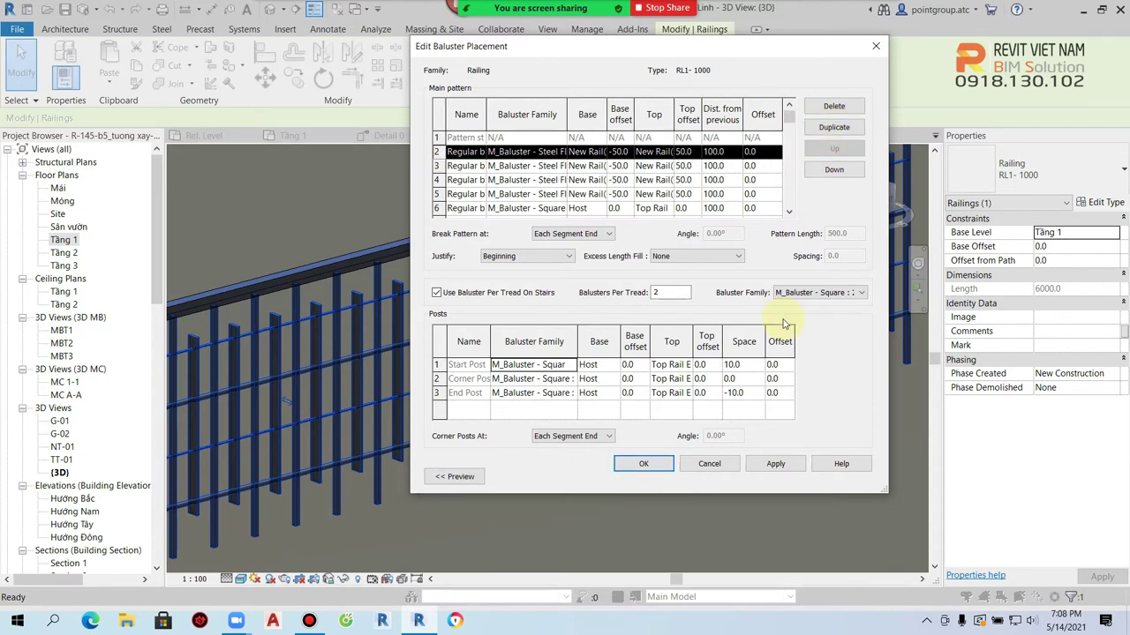
{"action": "left_click", "coordinate": [775, 466]}
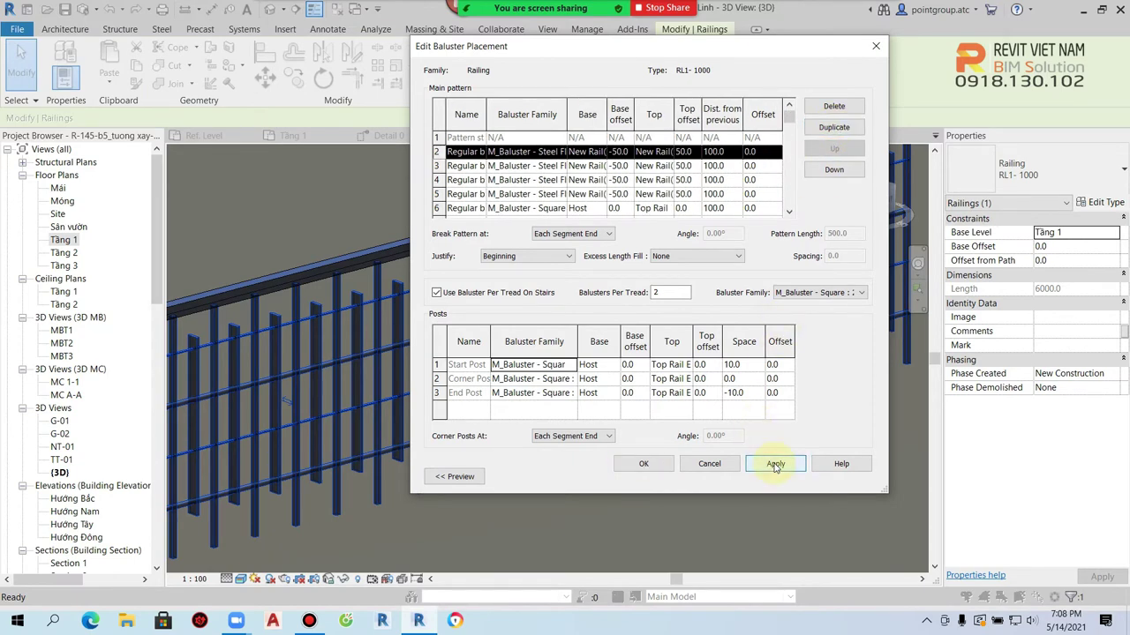
{"action": "left_click", "coordinate": [644, 463]}
{"action": "left_click", "coordinate": [650, 479]}
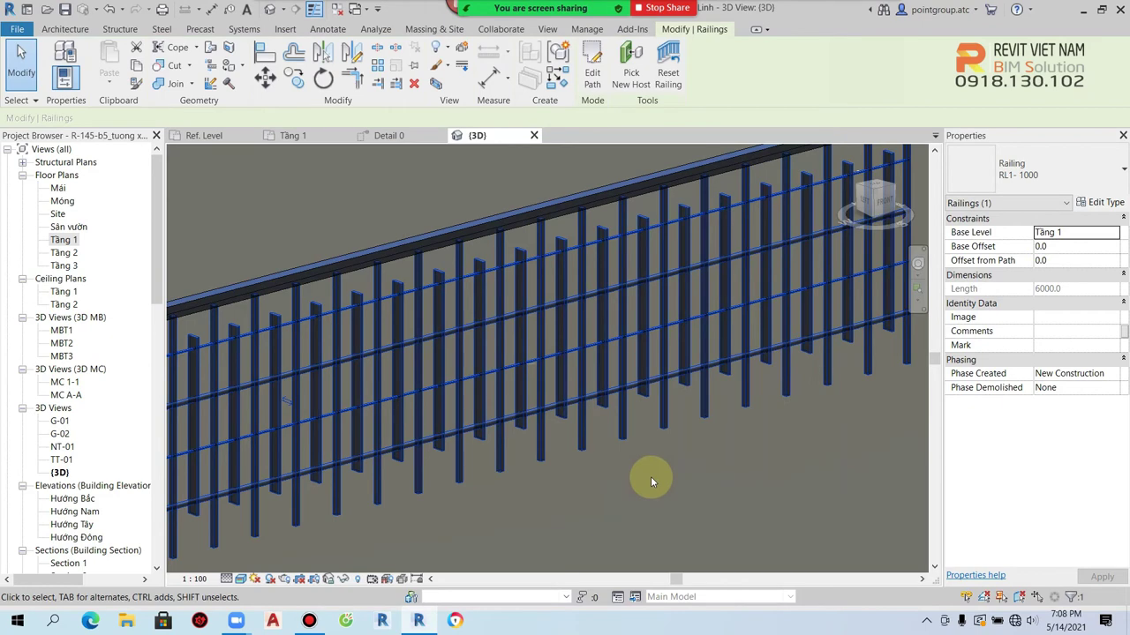
{"action": "left_click", "coordinate": [648, 468]}
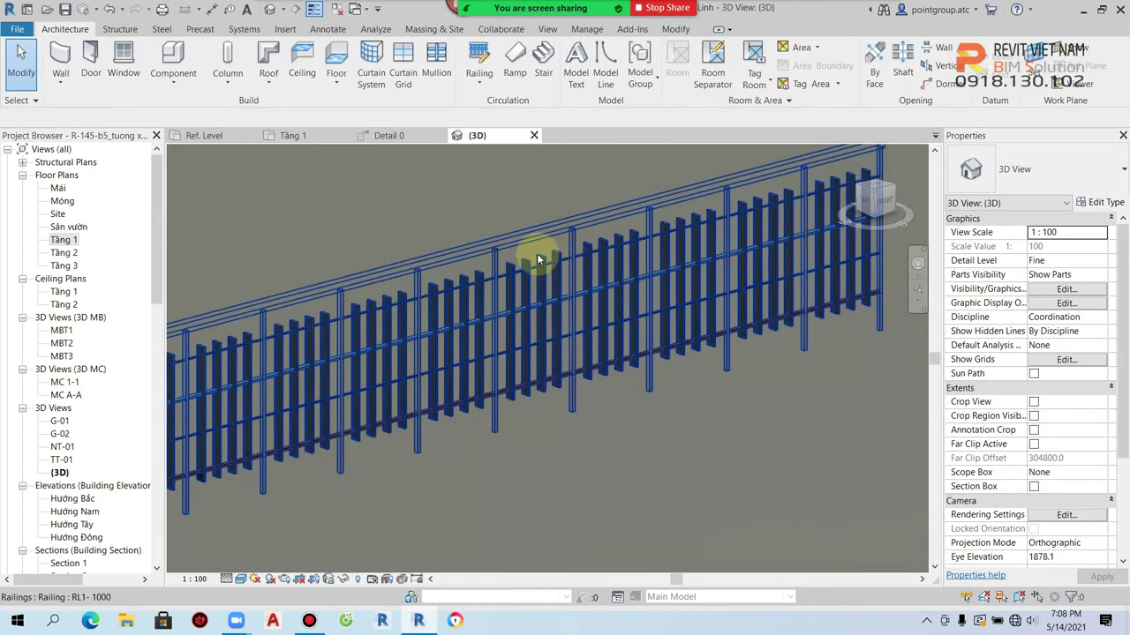
Step: Duplicate the square baluster row so two square balusters follow the steel ones
{"action": "left_click", "coordinate": [541, 273]}
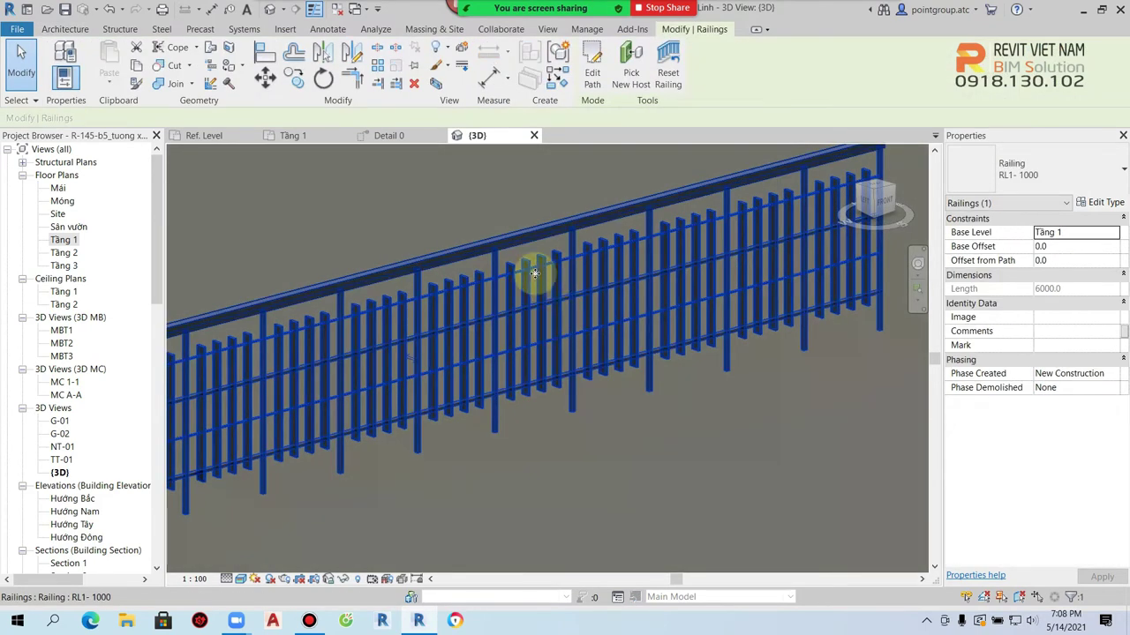
{"action": "left_click", "coordinate": [1101, 203]}
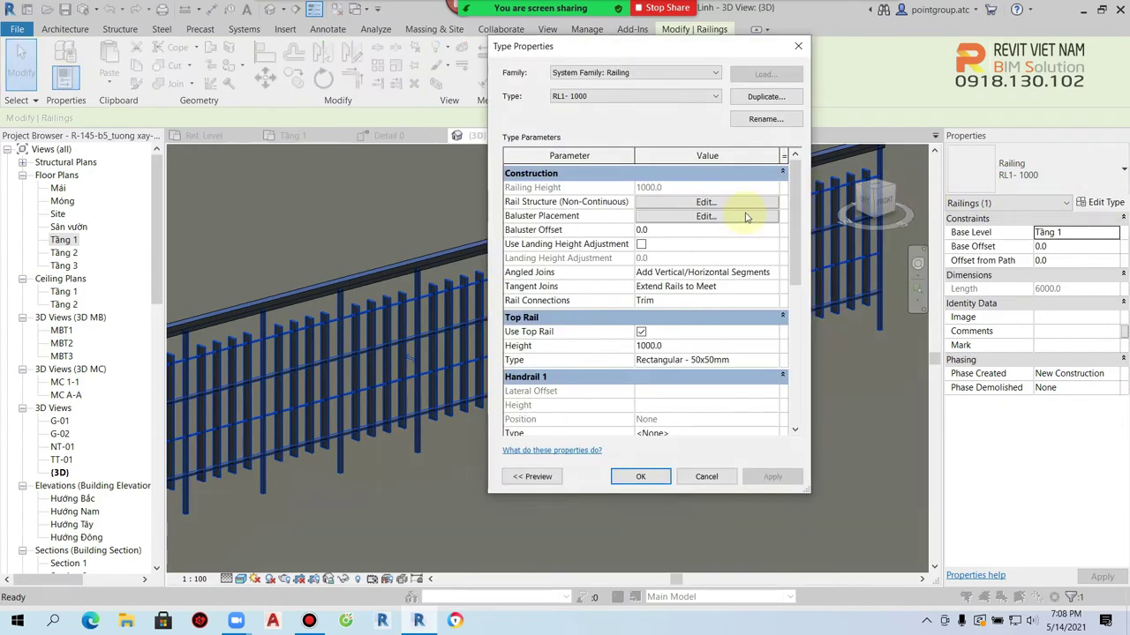
{"action": "left_click", "coordinate": [732, 221]}
{"action": "scroll", "coordinate": [581, 194], "scroll_direction": "down", "scroll_amount": 2}
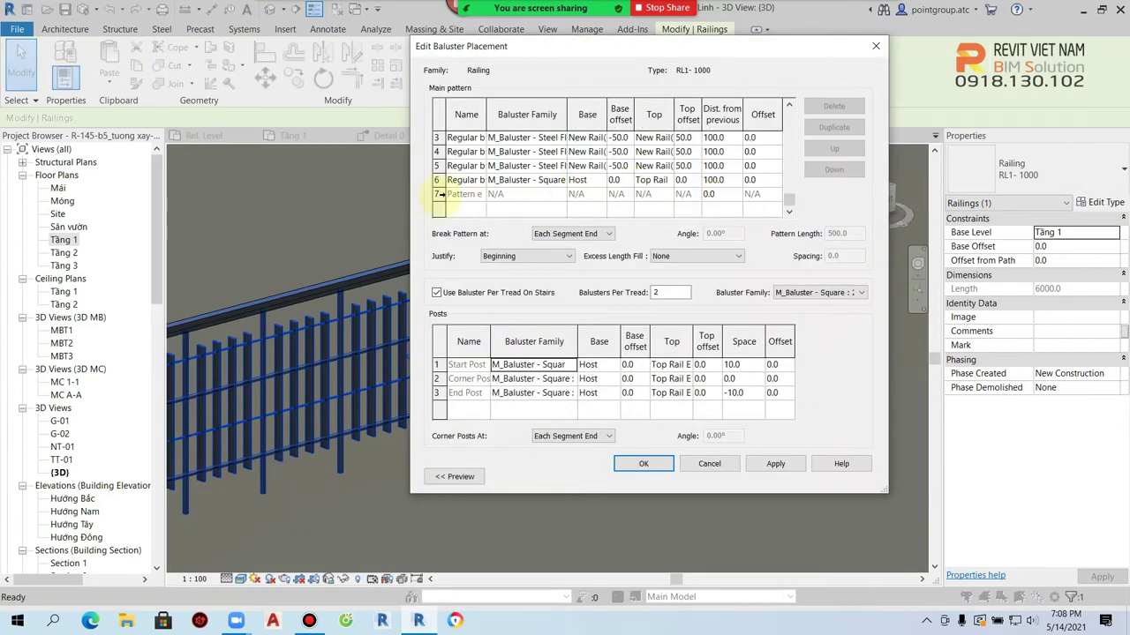
{"action": "left_click", "coordinate": [437, 180]}
{"action": "left_click", "coordinate": [833, 127]}
{"action": "left_click", "coordinate": [639, 464]}
{"action": "left_click", "coordinate": [645, 472]}
{"action": "left_click", "coordinate": [644, 469]}
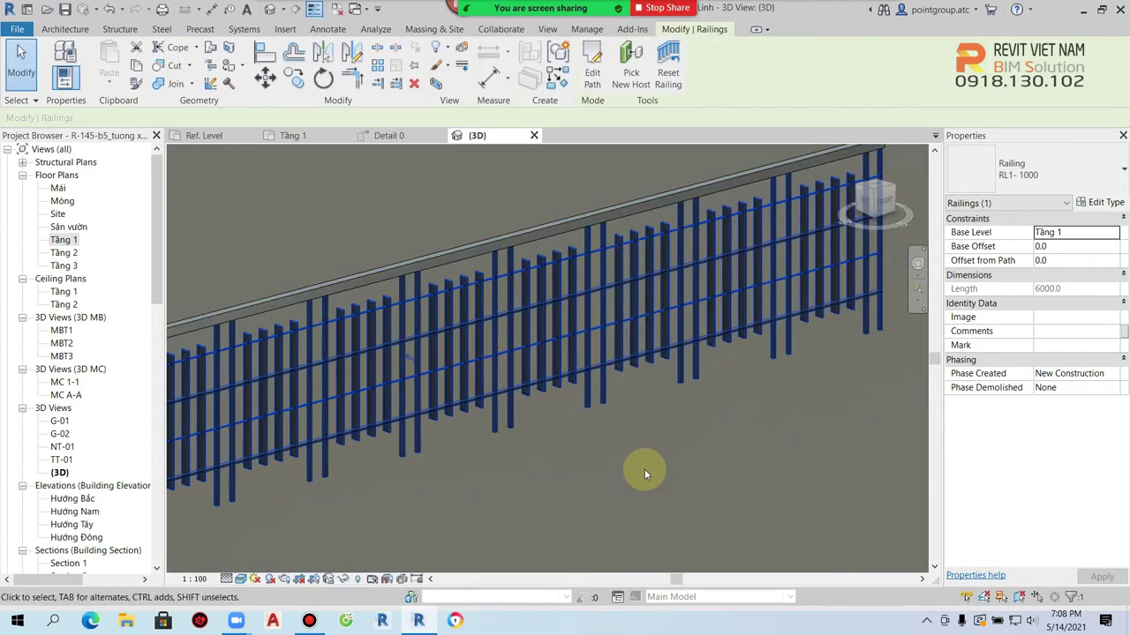
{"action": "scroll", "coordinate": [385, 434], "scroll_direction": "up", "scroll_amount": 2}
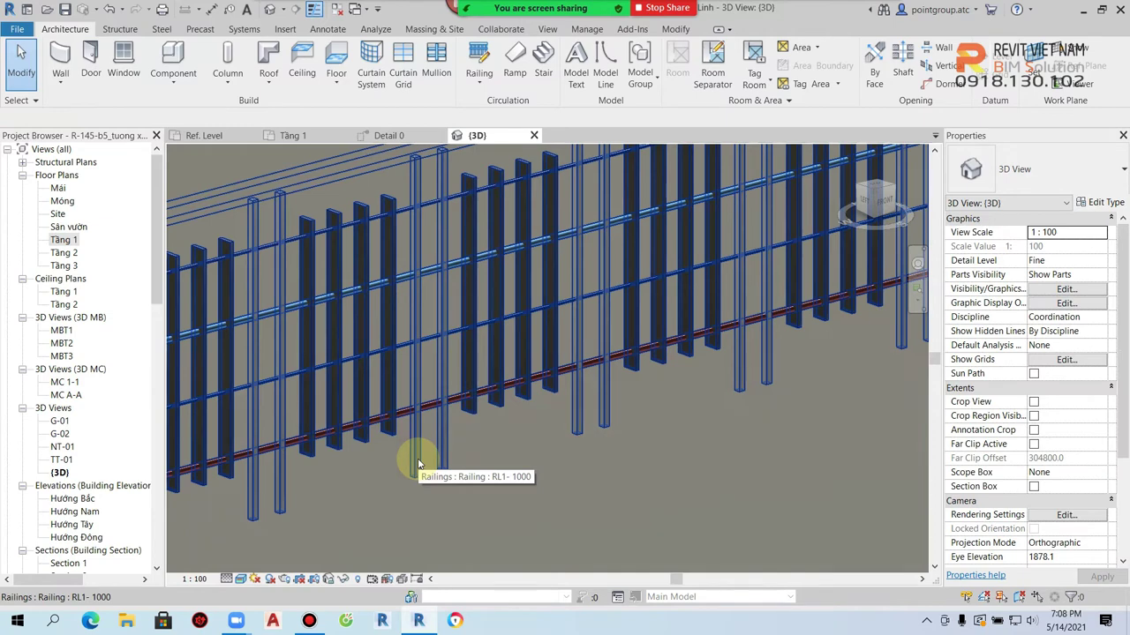
Step: Pan along the railing, then reselect it and open its baluster placement settings
{"action": "middle_click_drag", "start_coordinate": [418, 465], "coordinate": [452, 408]}
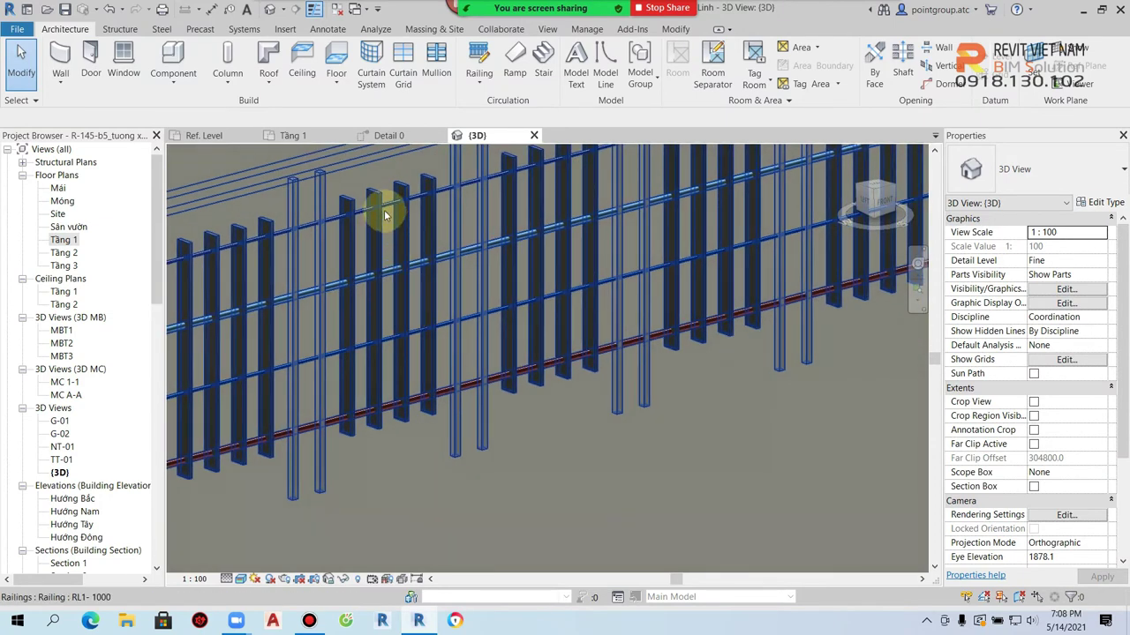
{"action": "left_click", "coordinate": [1102, 203]}
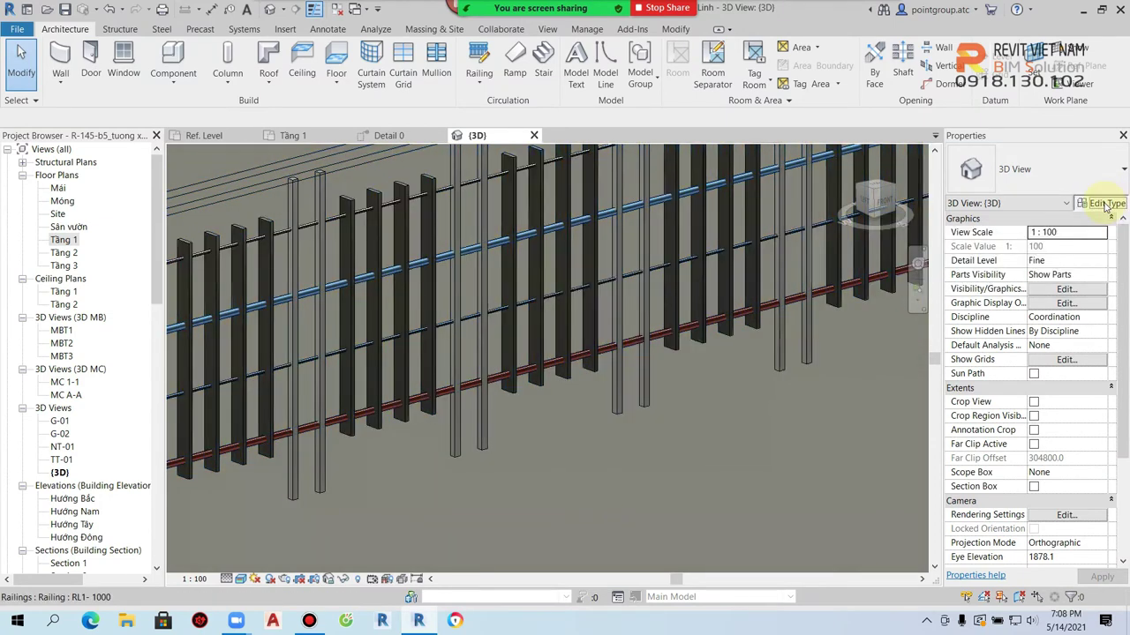
{"action": "left_click", "coordinate": [795, 46]}
{"action": "left_click", "coordinate": [309, 300]}
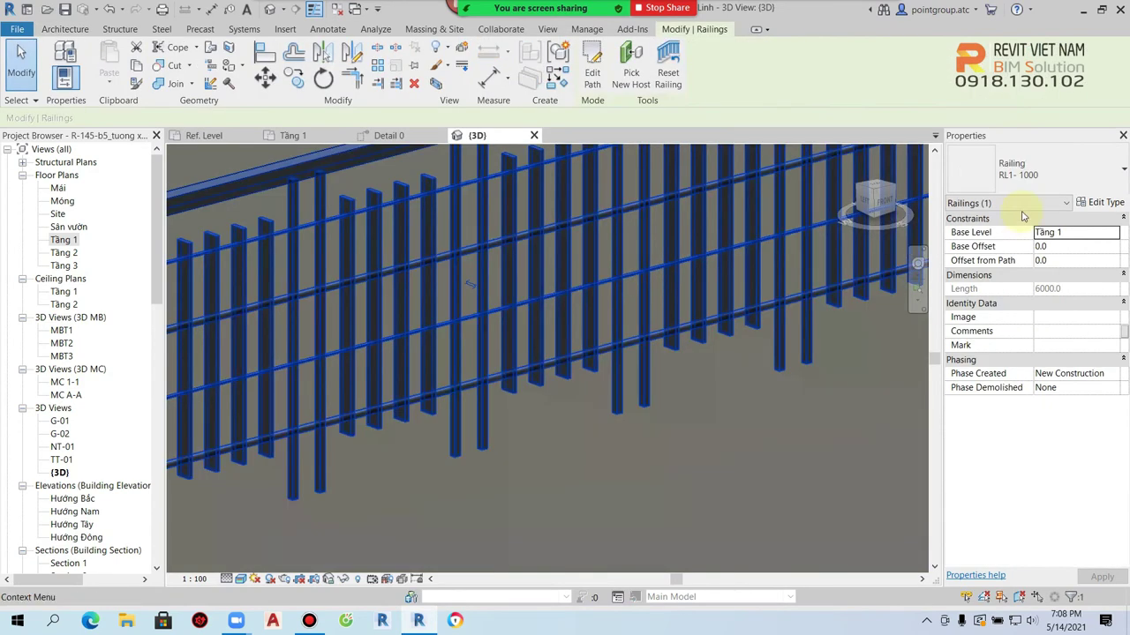
{"action": "left_click", "coordinate": [1103, 202]}
{"action": "left_click", "coordinate": [706, 216]}
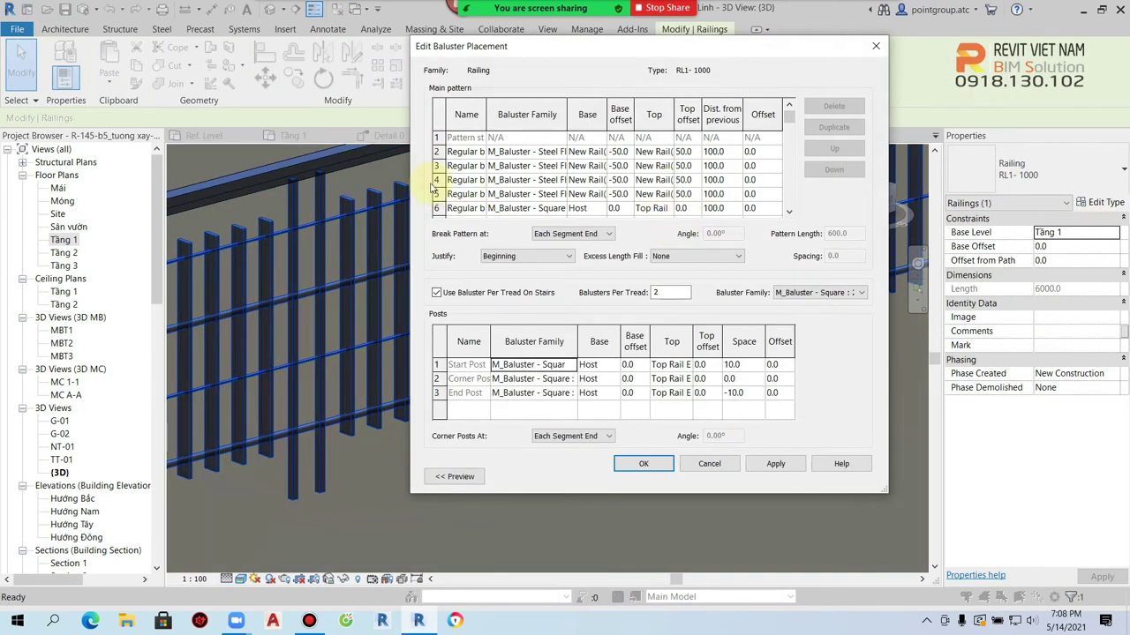
Step: Duplicate row 4 as another Steel Flat Upright 50 x 12mm, extending the pattern to 700
{"action": "left_click", "coordinate": [437, 180]}
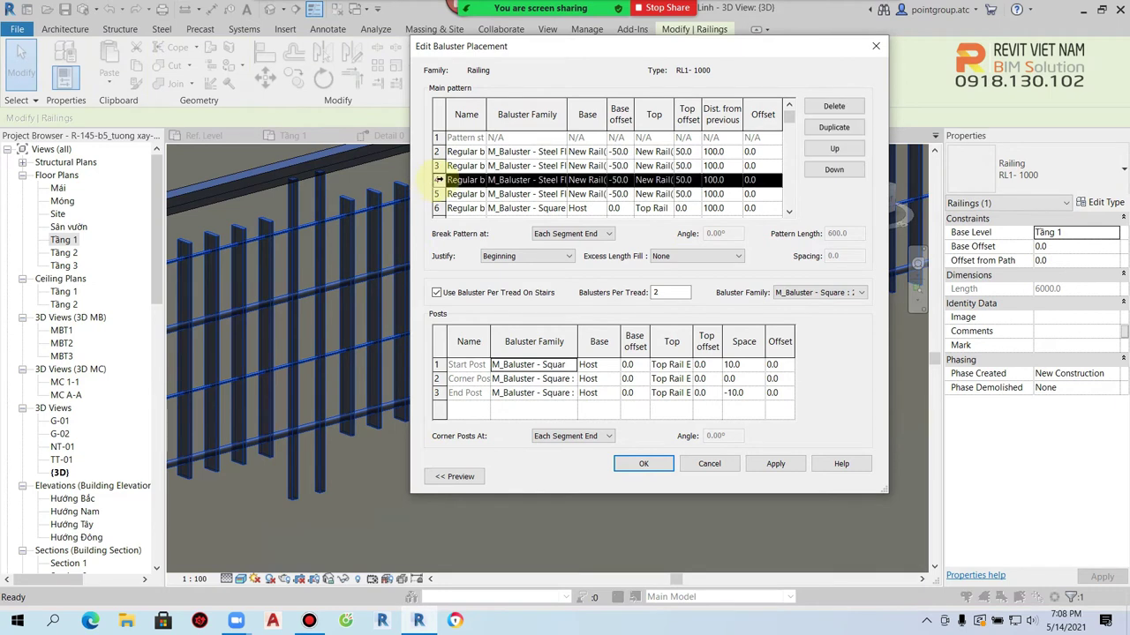
{"action": "left_click", "coordinate": [834, 127]}
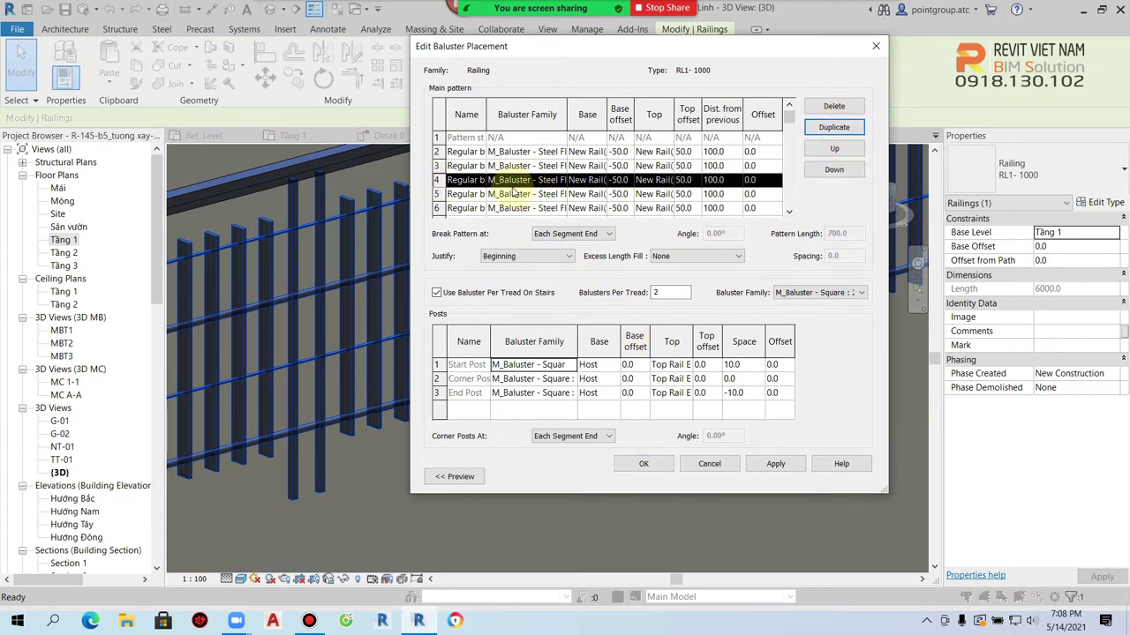
{"action": "left_click", "coordinate": [552, 182]}
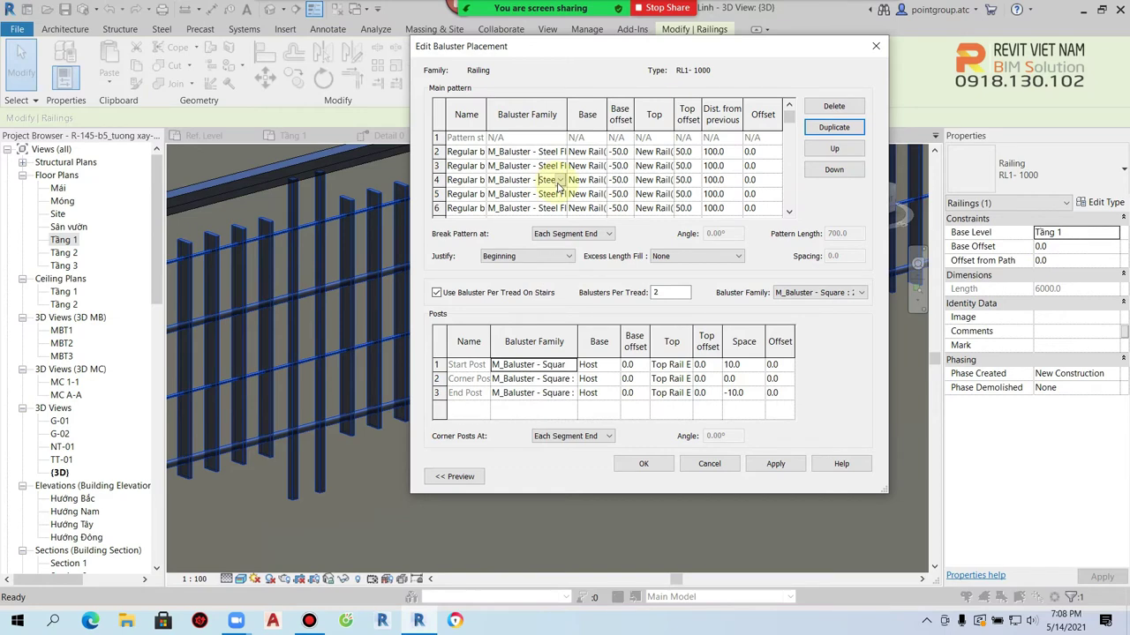
{"action": "left_click", "coordinate": [559, 180]}
{"action": "left_click", "coordinate": [558, 184]}
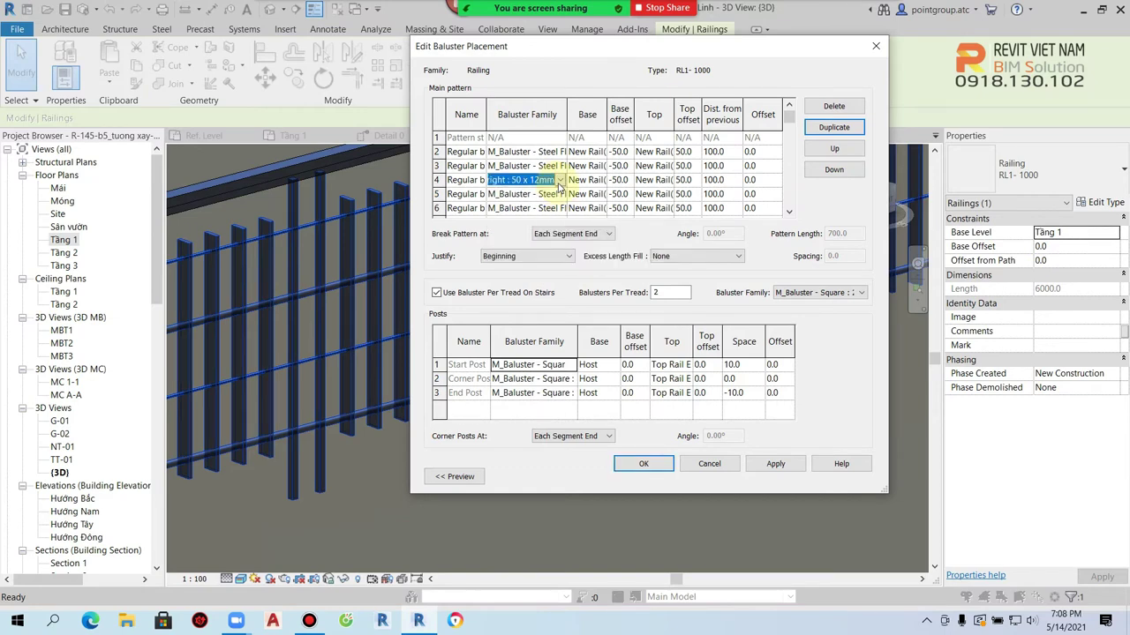
{"action": "left_click", "coordinate": [643, 463]}
{"action": "left_click", "coordinate": [647, 475]}
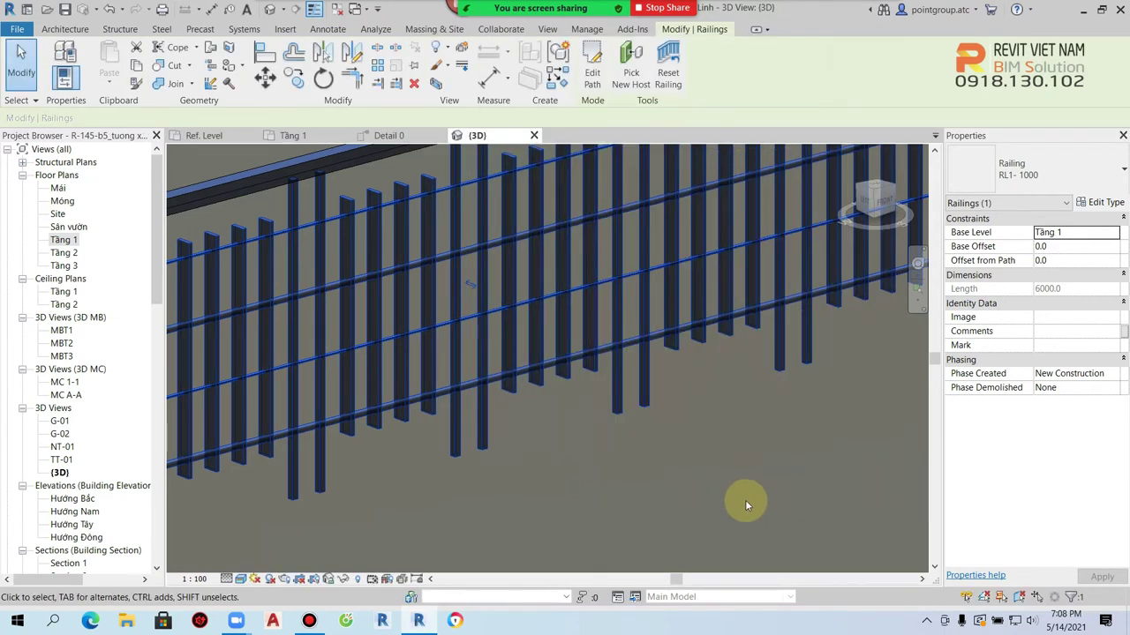
{"action": "left_click", "coordinate": [284, 32]}
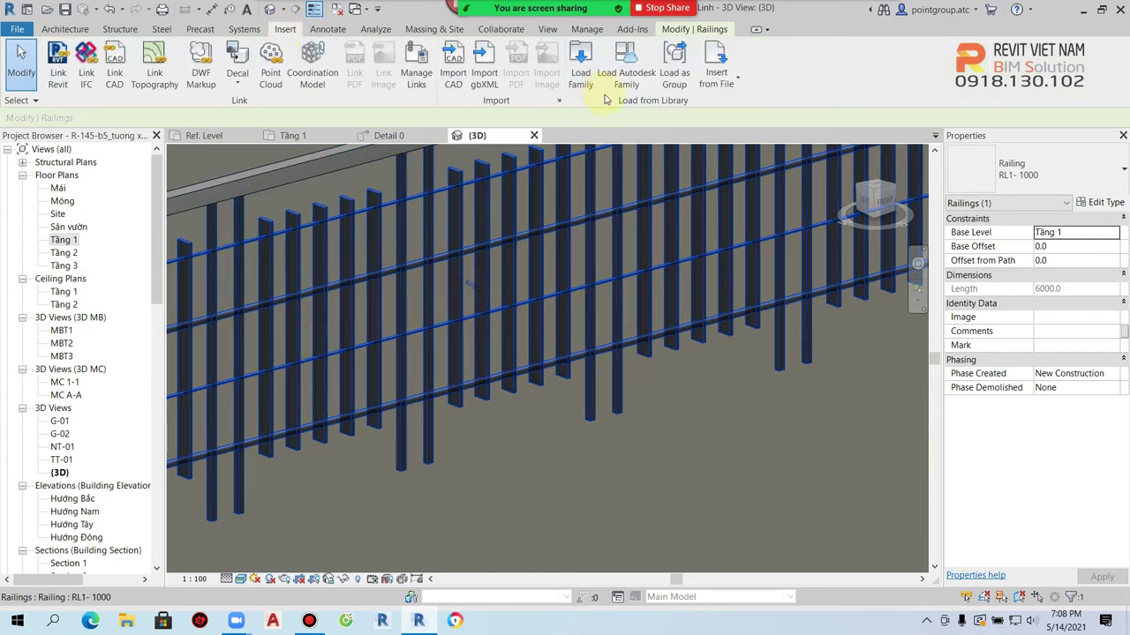
Step: Load Baluster - Custom3 from the Railings category of Autodesk's online family library
{"action": "left_click", "coordinate": [581, 76]}
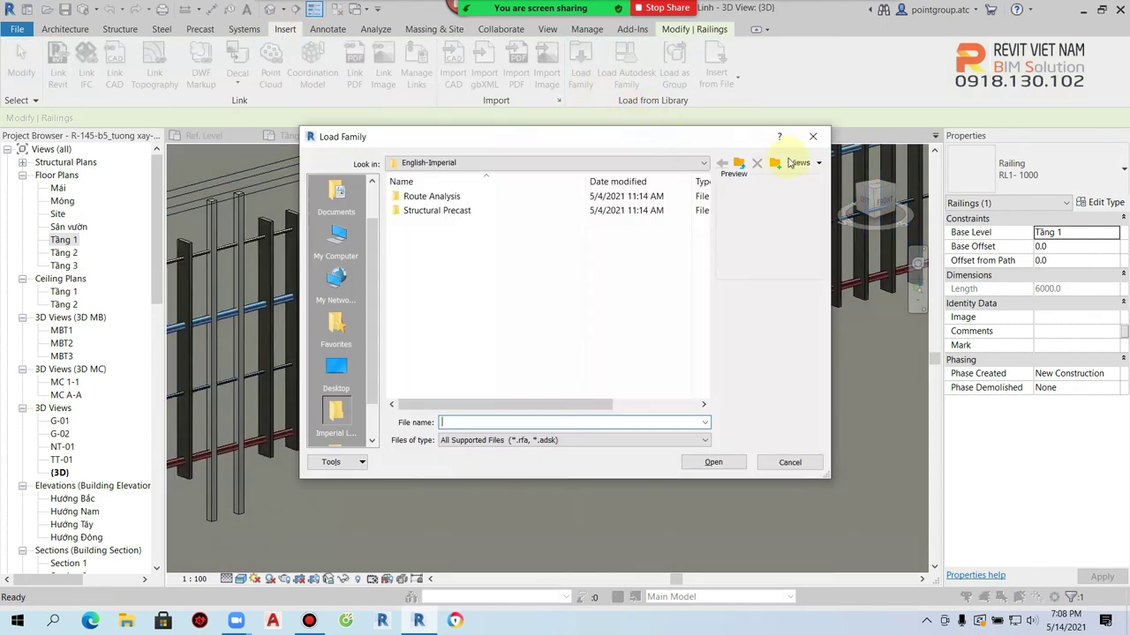
{"action": "left_click", "coordinate": [813, 136]}
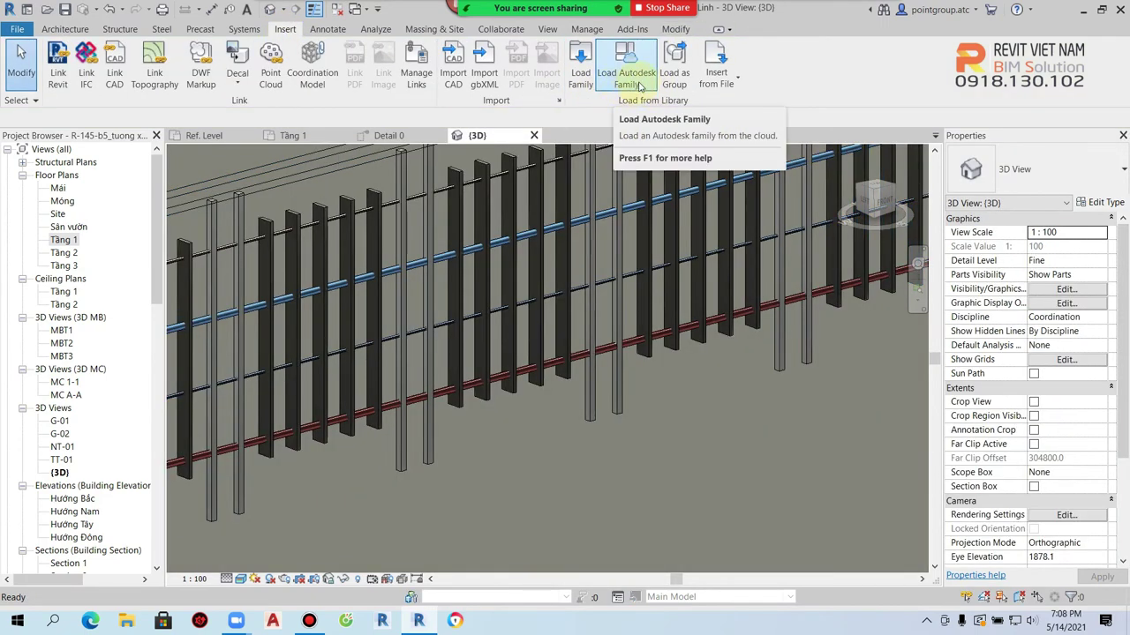
{"action": "left_click", "coordinate": [641, 85]}
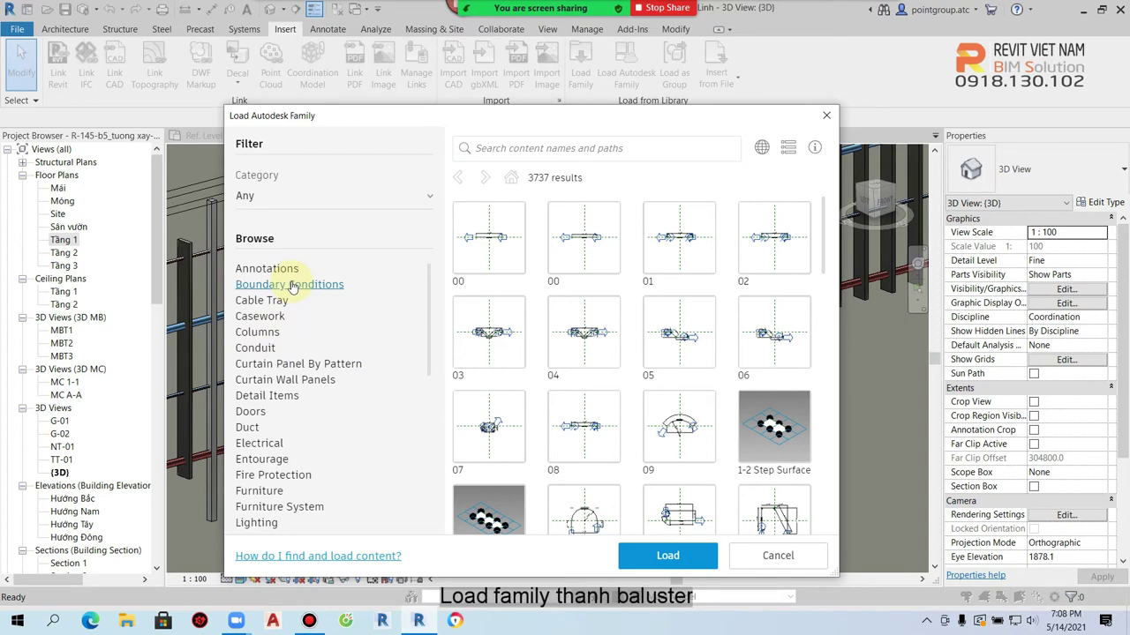
{"action": "scroll", "coordinate": [305, 335], "scroll_direction": "down", "scroll_amount": 3}
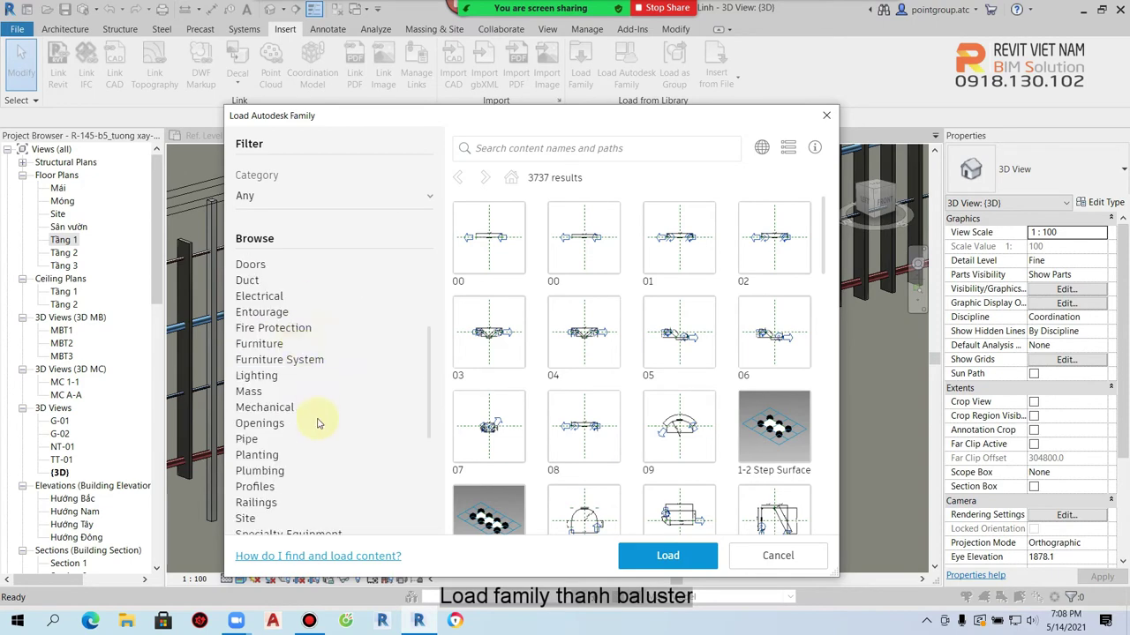
{"action": "scroll", "coordinate": [318, 424], "scroll_direction": "down", "scroll_amount": 5}
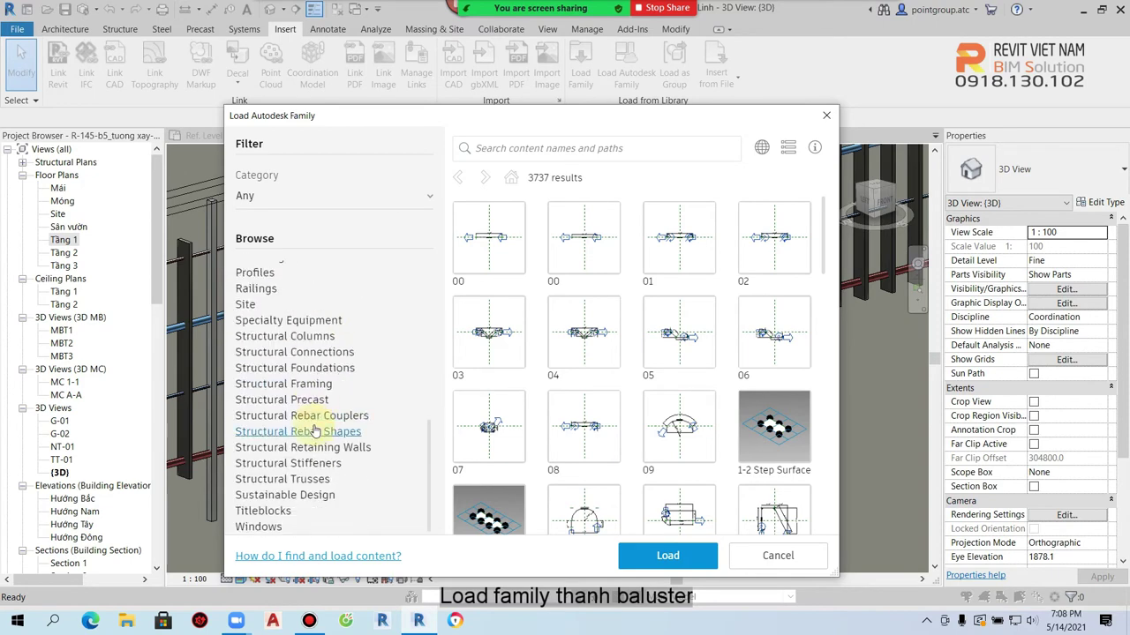
{"action": "left_click", "coordinate": [258, 291]}
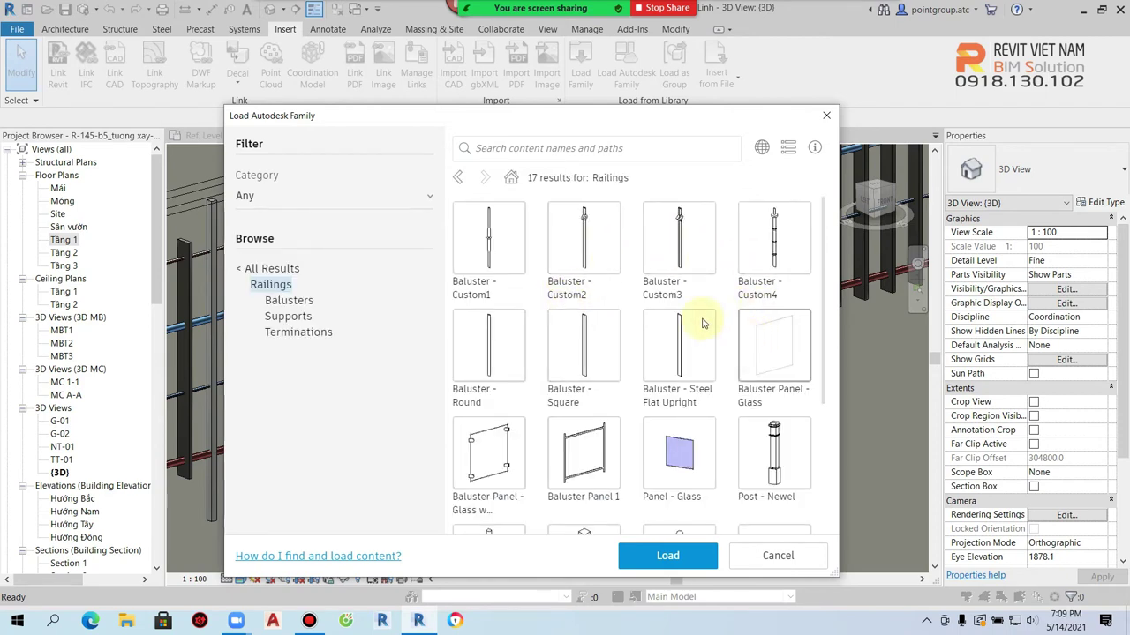
{"action": "left_click", "coordinate": [679, 252]}
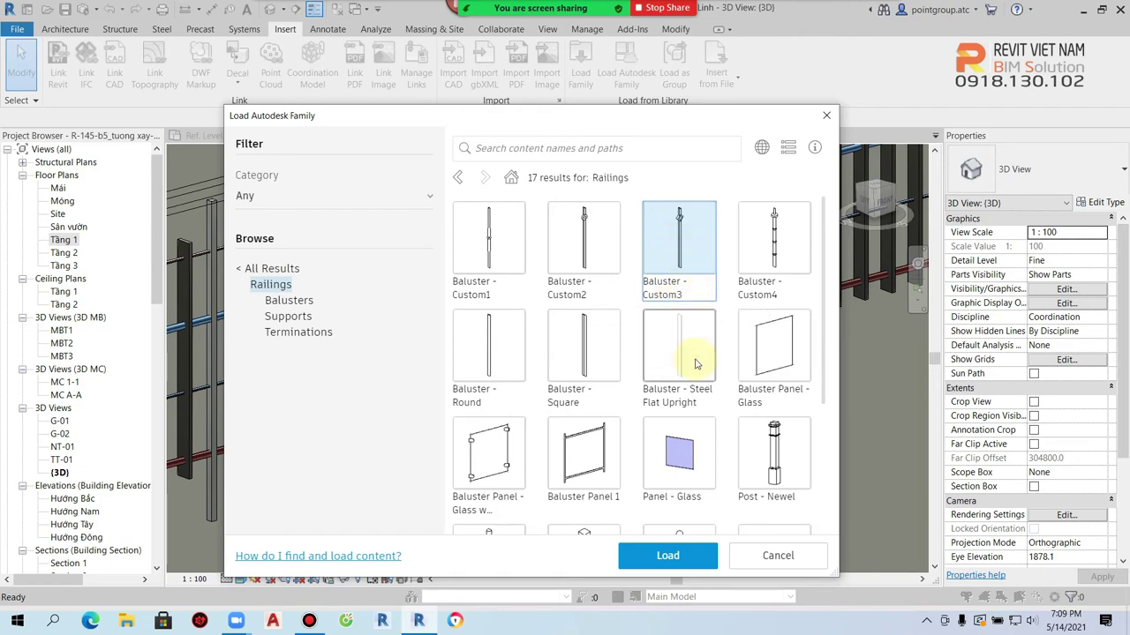
{"action": "left_click", "coordinate": [662, 557]}
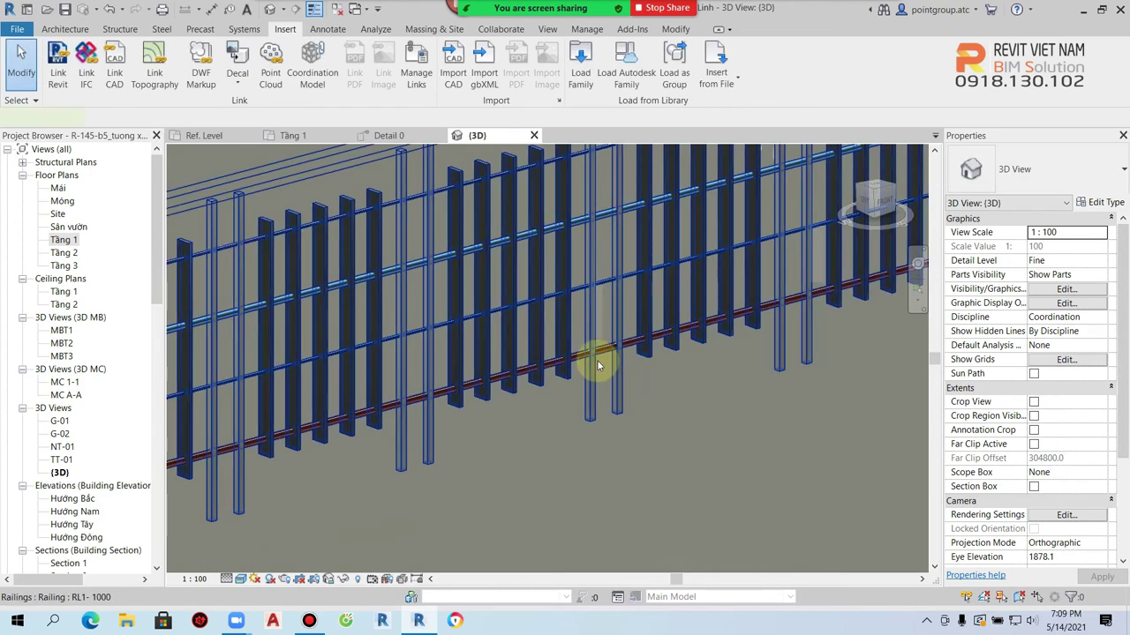
{"action": "left_click", "coordinate": [598, 361]}
Step: Set pattern row 4's baluster family to Baluster - Custom3 : 1" and confirm both dialogs
{"action": "left_click", "coordinate": [1097, 203]}
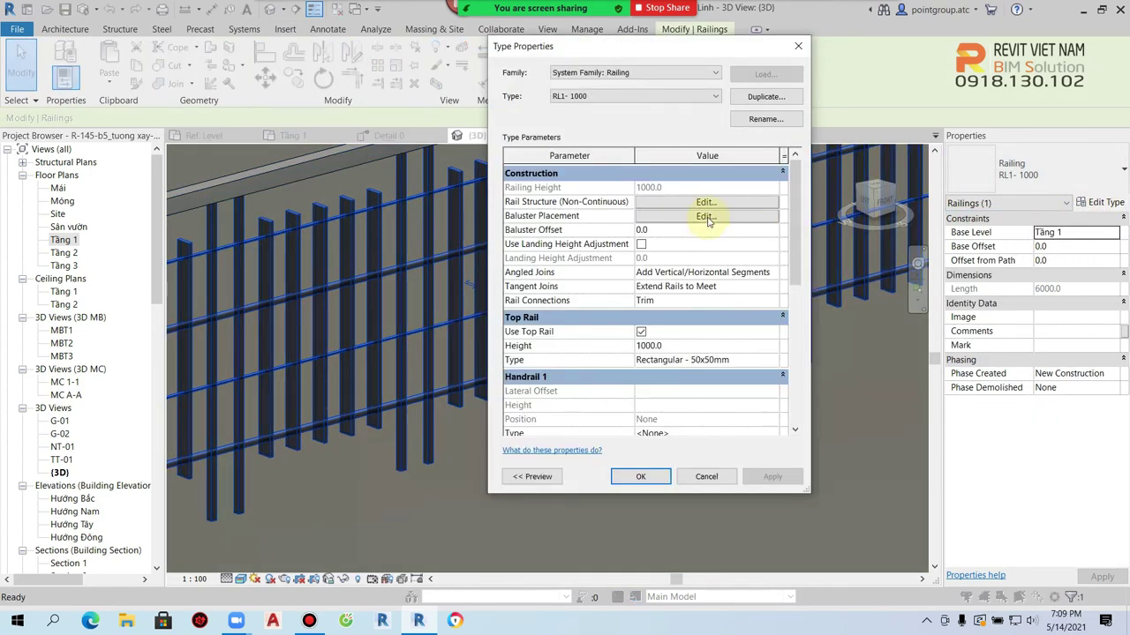
{"action": "left_click", "coordinate": [715, 233]}
{"action": "left_click", "coordinate": [557, 183]}
{"action": "scroll", "coordinate": [607, 243], "scroll_direction": "up", "scroll_amount": 3}
{"action": "scroll", "coordinate": [607, 243], "scroll_direction": "down", "scroll_amount": 2}
{"action": "scroll", "coordinate": [602, 250], "scroll_direction": "down", "scroll_amount": 1}
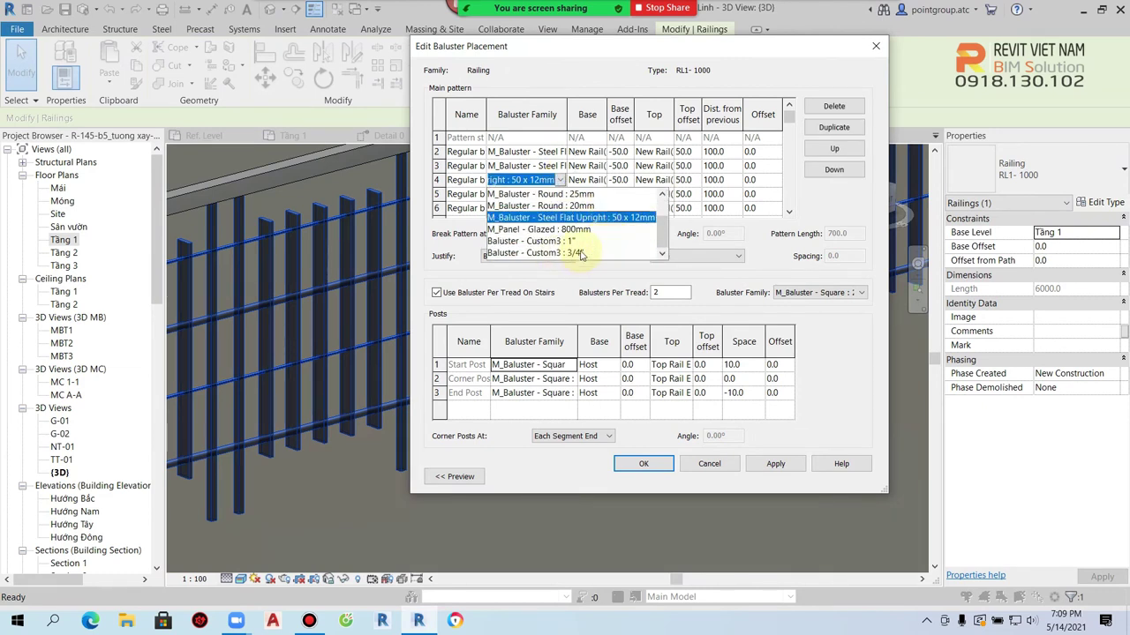
{"action": "left_click", "coordinate": [570, 241]}
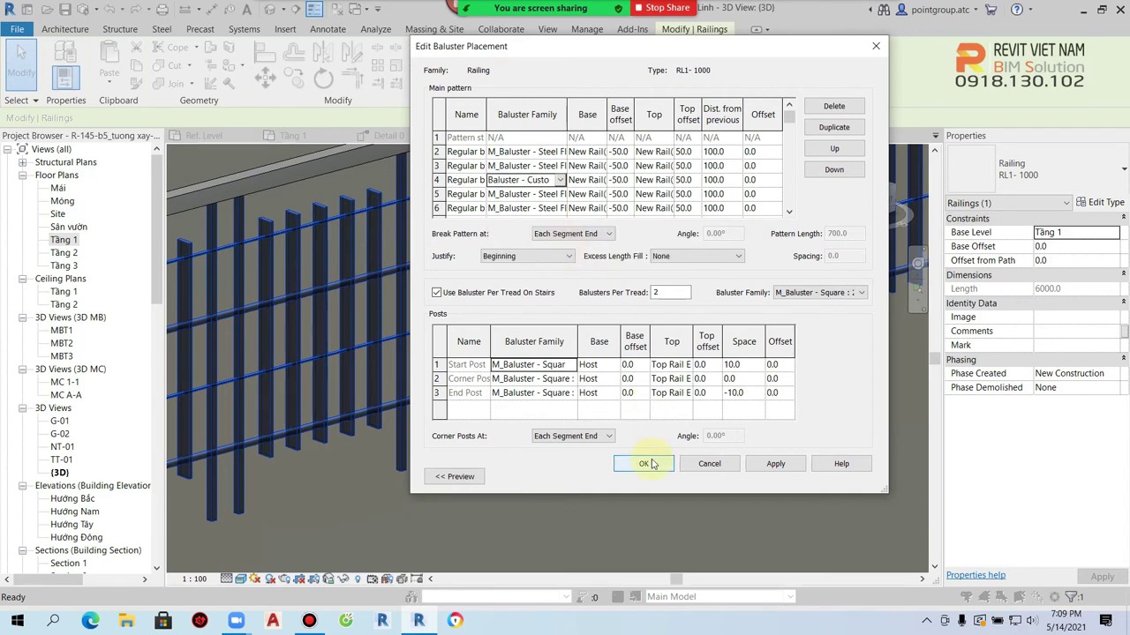
{"action": "left_click", "coordinate": [646, 464]}
{"action": "left_click", "coordinate": [640, 472]}
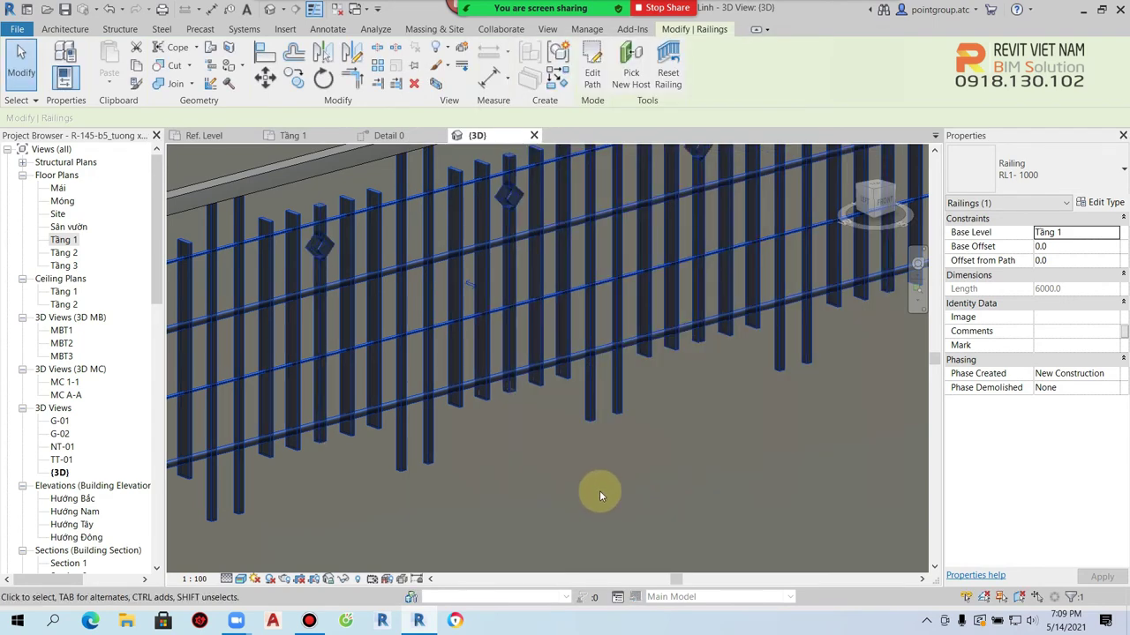
Step: Orbit and zoom around the regenerated 6000 railing to inspect its balusters, then select it
{"action": "scroll", "coordinate": [521, 183], "scroll_direction": "up", "scroll_amount": 2}
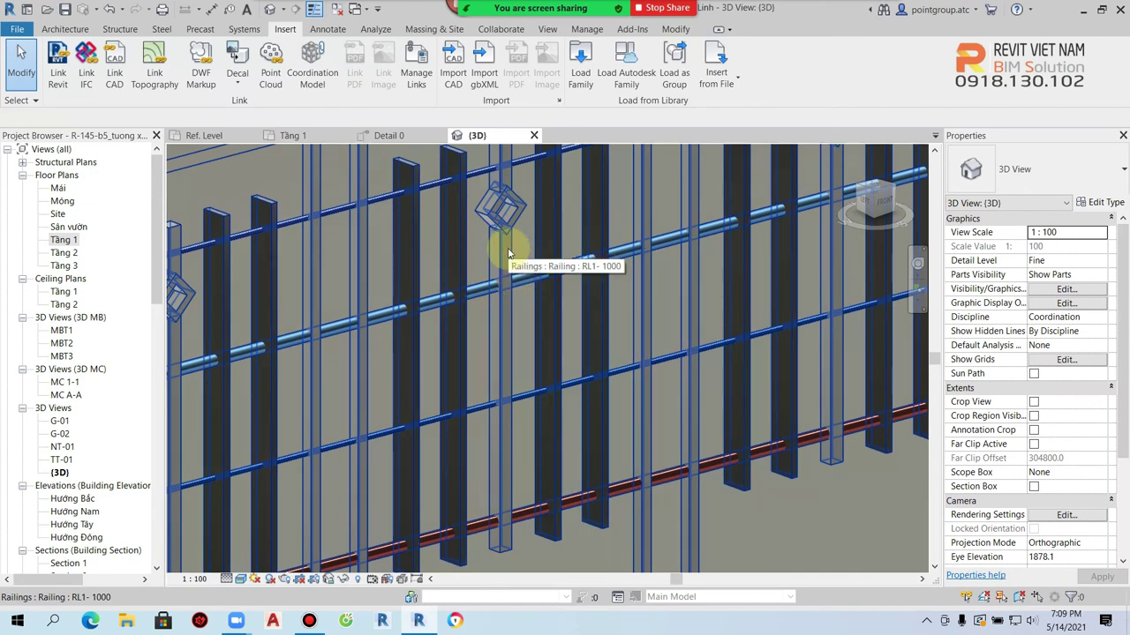
{"action": "scroll", "coordinate": [508, 247], "scroll_direction": "down", "scroll_amount": 2}
{"action": "scroll", "coordinate": [441, 260], "scroll_direction": "down", "scroll_amount": 5}
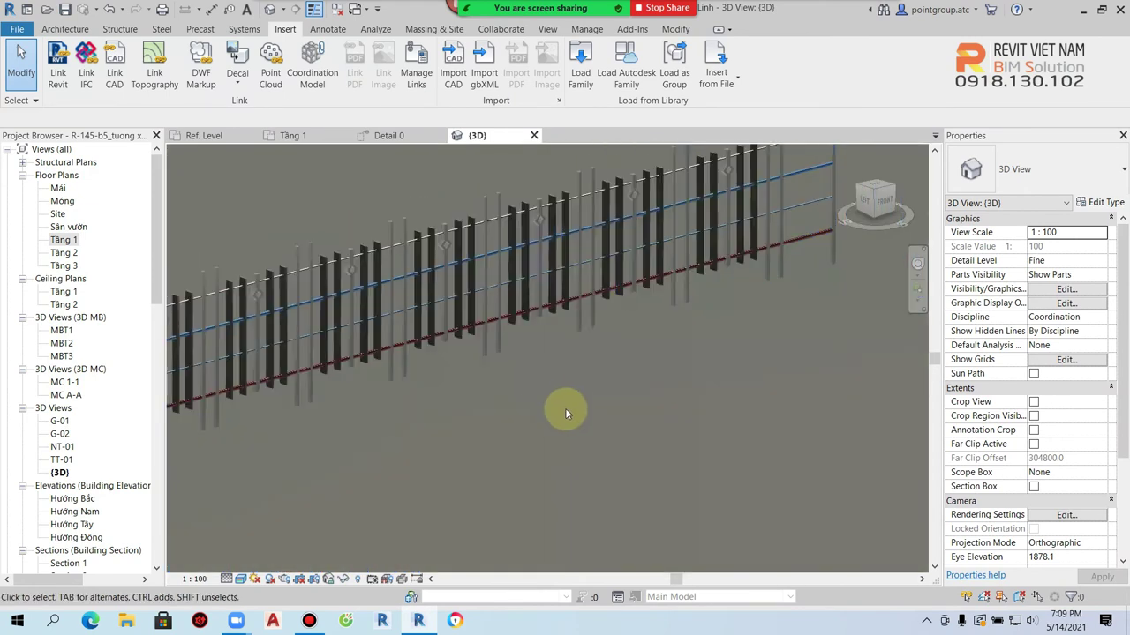
{"action": "middle_click_drag", "start_coordinate": [566, 409], "coordinate": [658, 383], "text": "shift"}
{"action": "middle_click_drag", "start_coordinate": [594, 413], "coordinate": [497, 375], "text": "shift"}
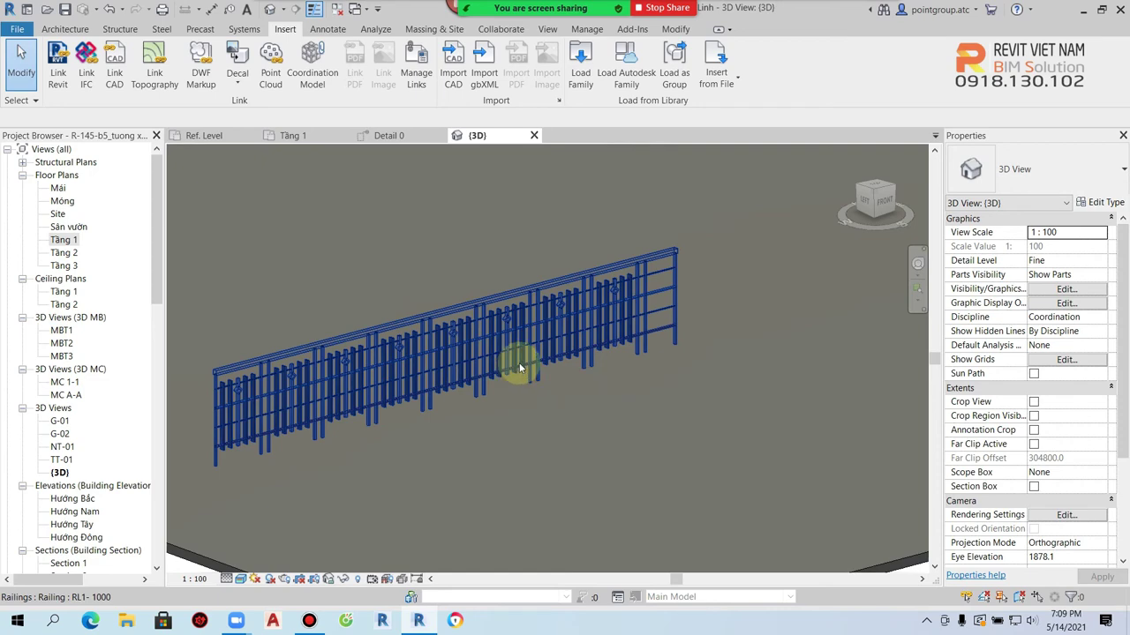
{"action": "left_click", "coordinate": [521, 369]}
{"action": "scroll", "coordinate": [628, 352], "scroll_direction": "down", "scroll_amount": 2}
{"action": "scroll", "coordinate": [632, 351], "scroll_direction": "up", "scroll_amount": 2}
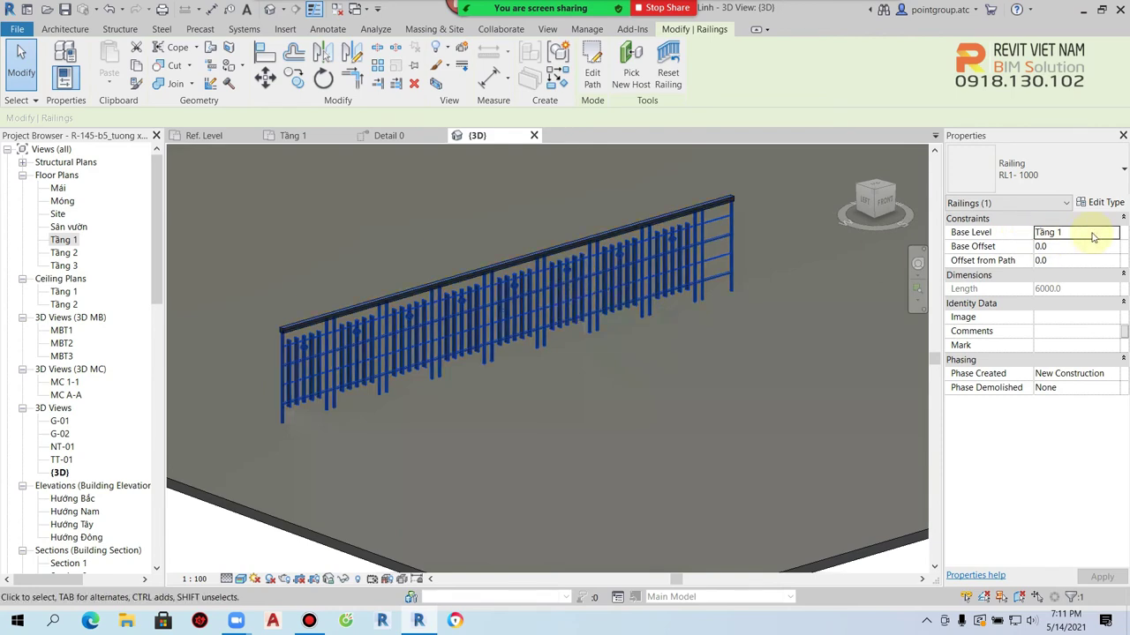
{"action": "left_click", "coordinate": [1096, 204]}
{"action": "left_click", "coordinate": [710, 202]}
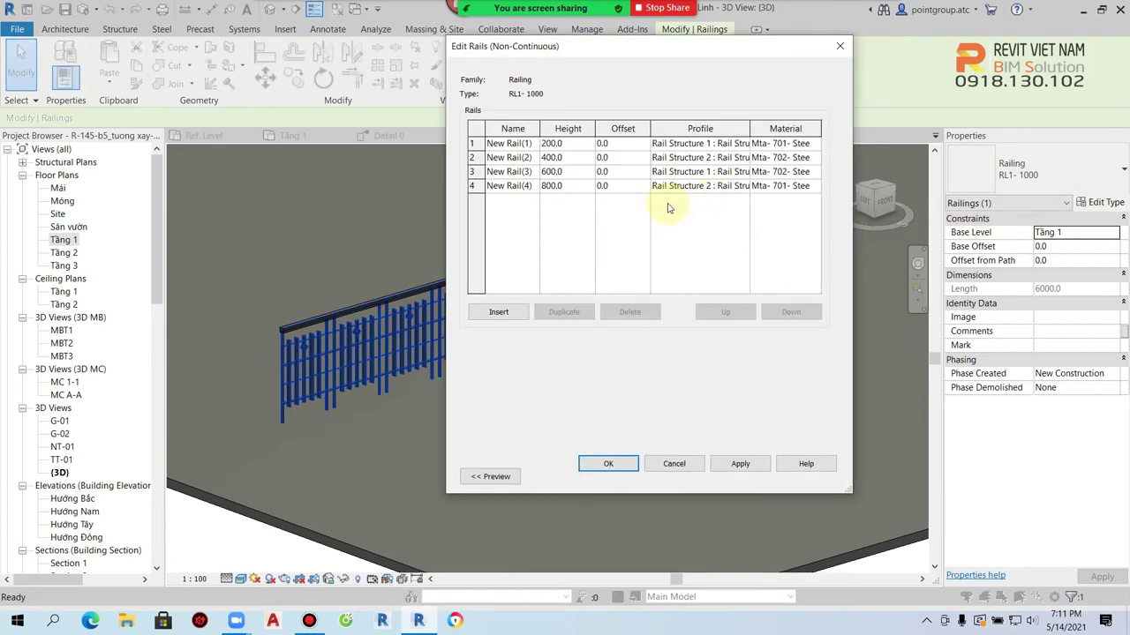
{"action": "left_click", "coordinate": [674, 464]}
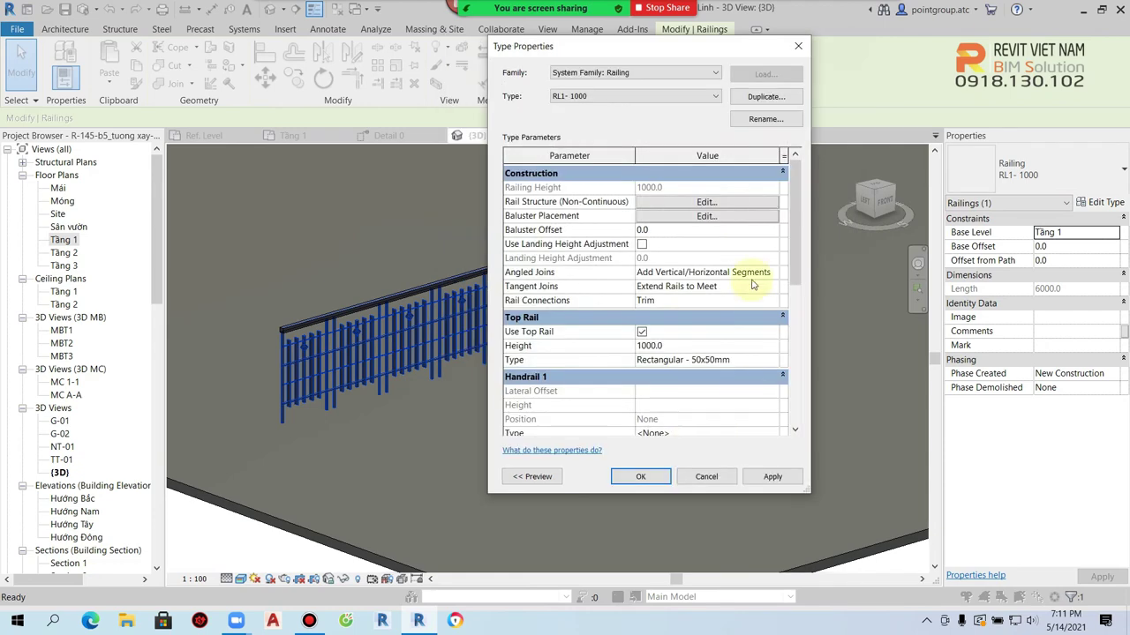
{"action": "left_click", "coordinate": [724, 239]}
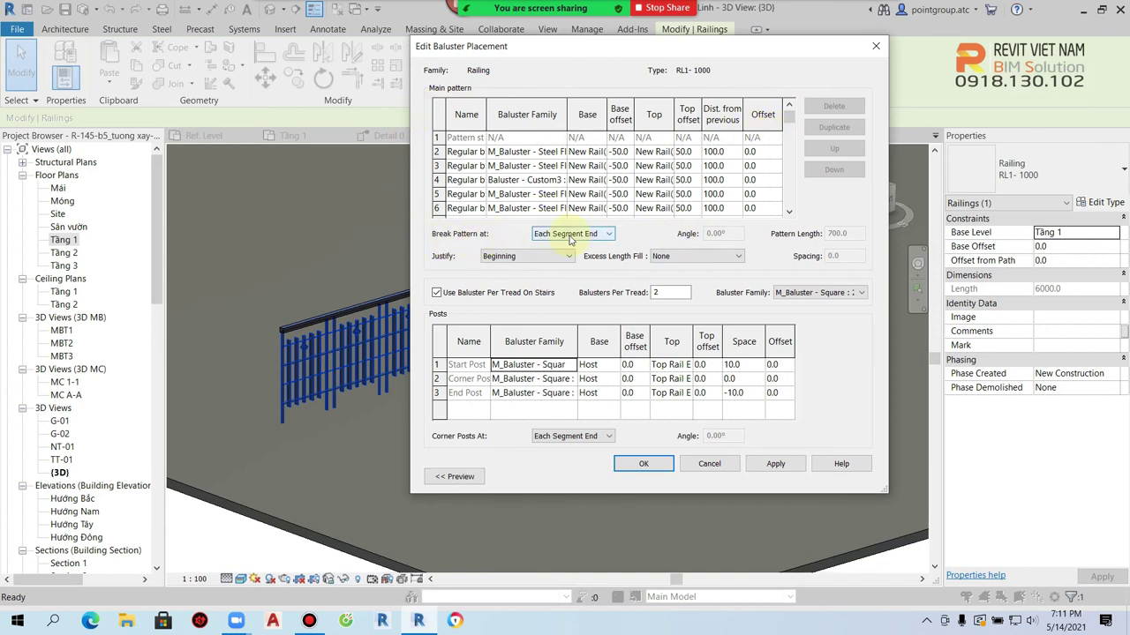
{"action": "left_click", "coordinate": [572, 234]}
{"action": "left_click", "coordinate": [595, 256]}
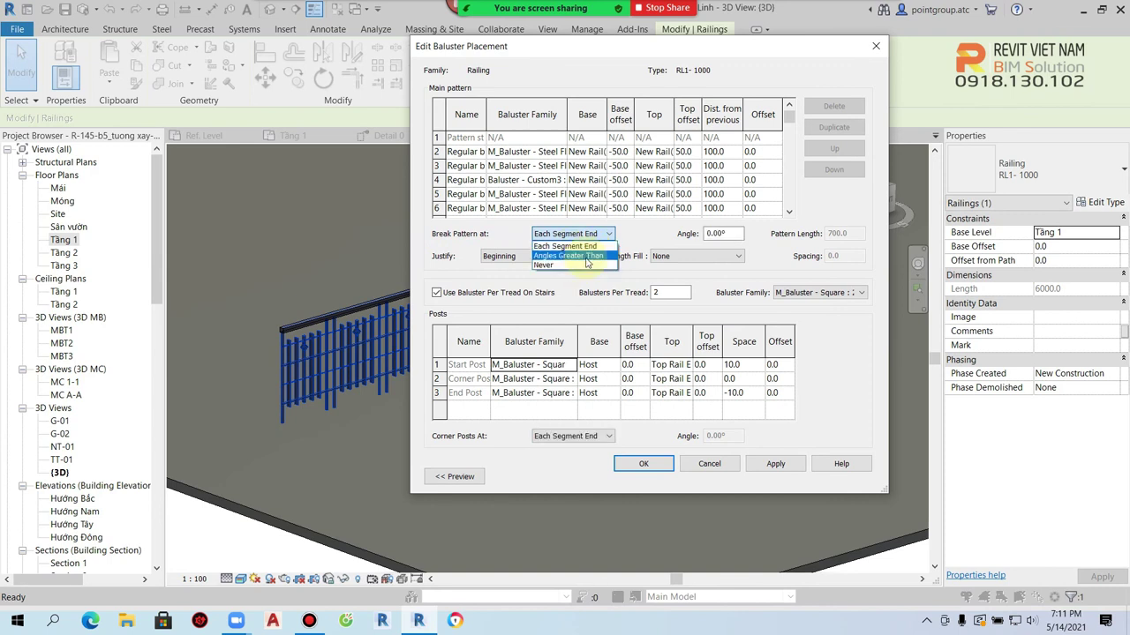
{"action": "left_click", "coordinate": [643, 464]}
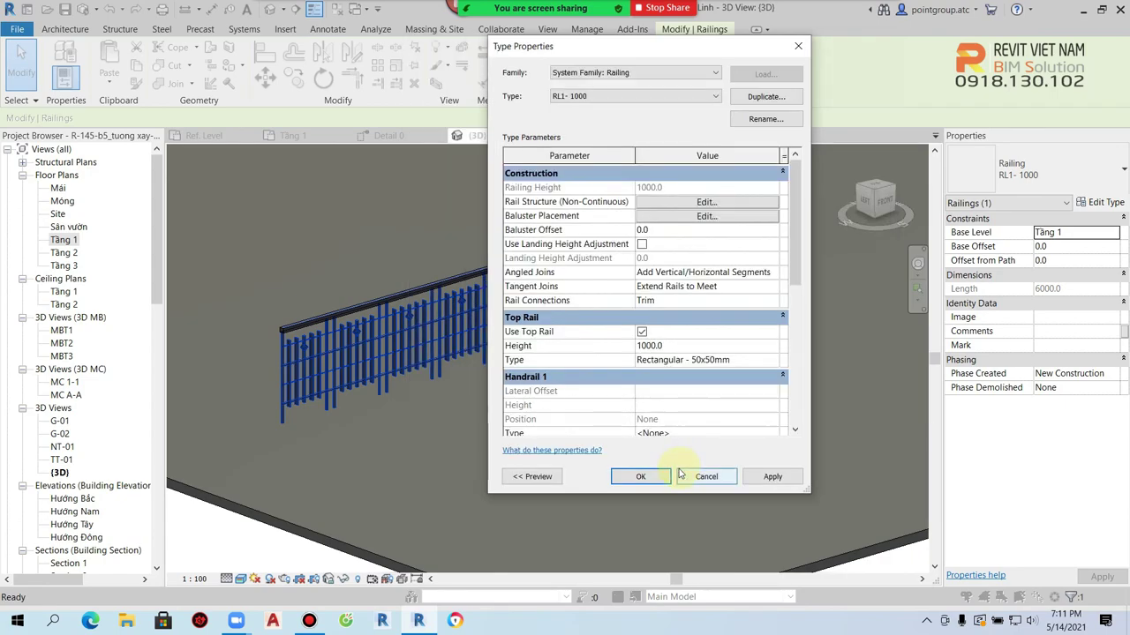
{"action": "left_click", "coordinate": [655, 476]}
{"action": "left_click", "coordinate": [662, 455]}
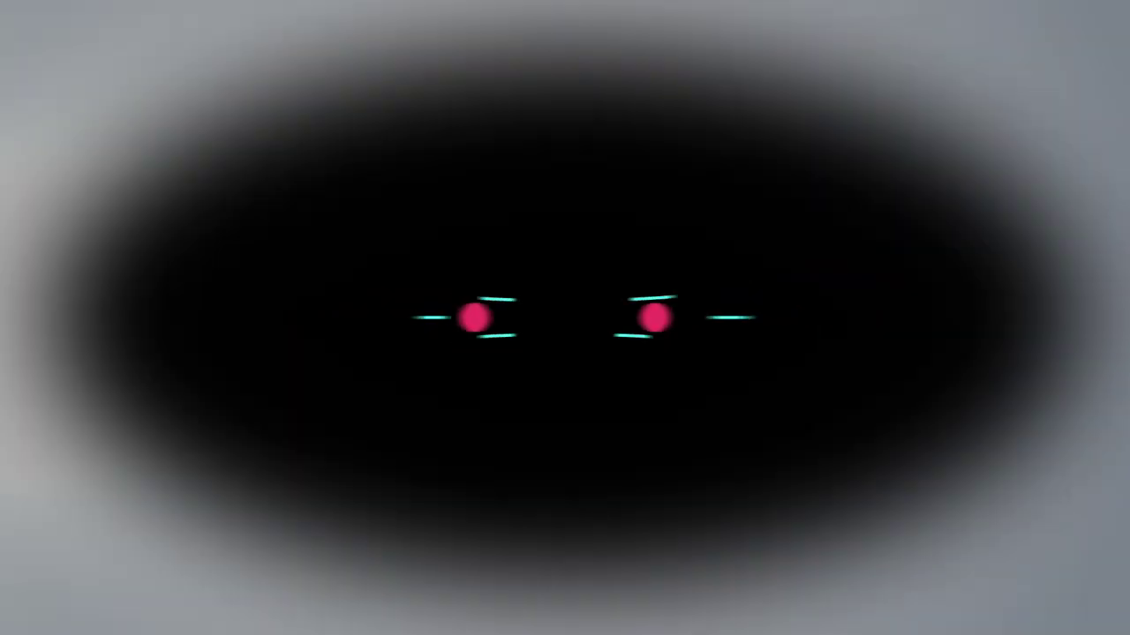